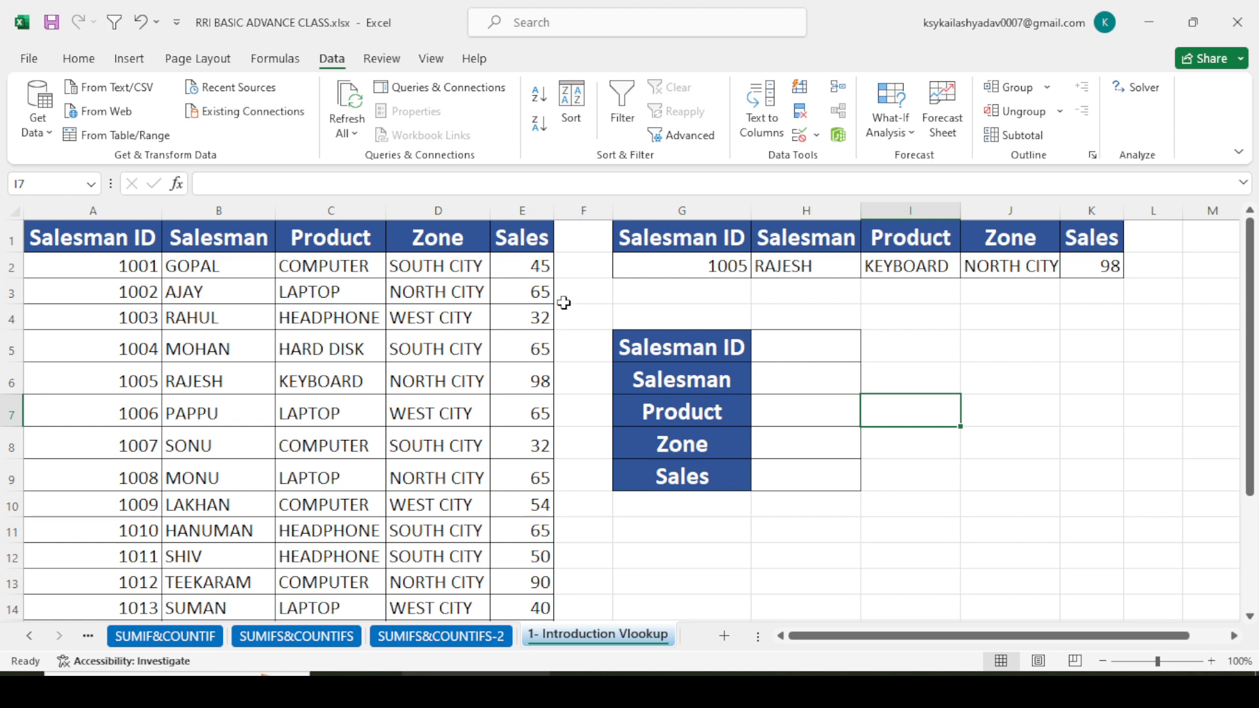
{"action": "scroll", "coordinate": [184, 413], "scroll_direction": "down", "scroll_amount": 3}
{"action": "scroll", "coordinate": [183, 416], "scroll_direction": "up", "scroll_amount": 3}
{"action": "scroll", "coordinate": [242, 405], "scroll_direction": "down", "scroll_amount": 4}
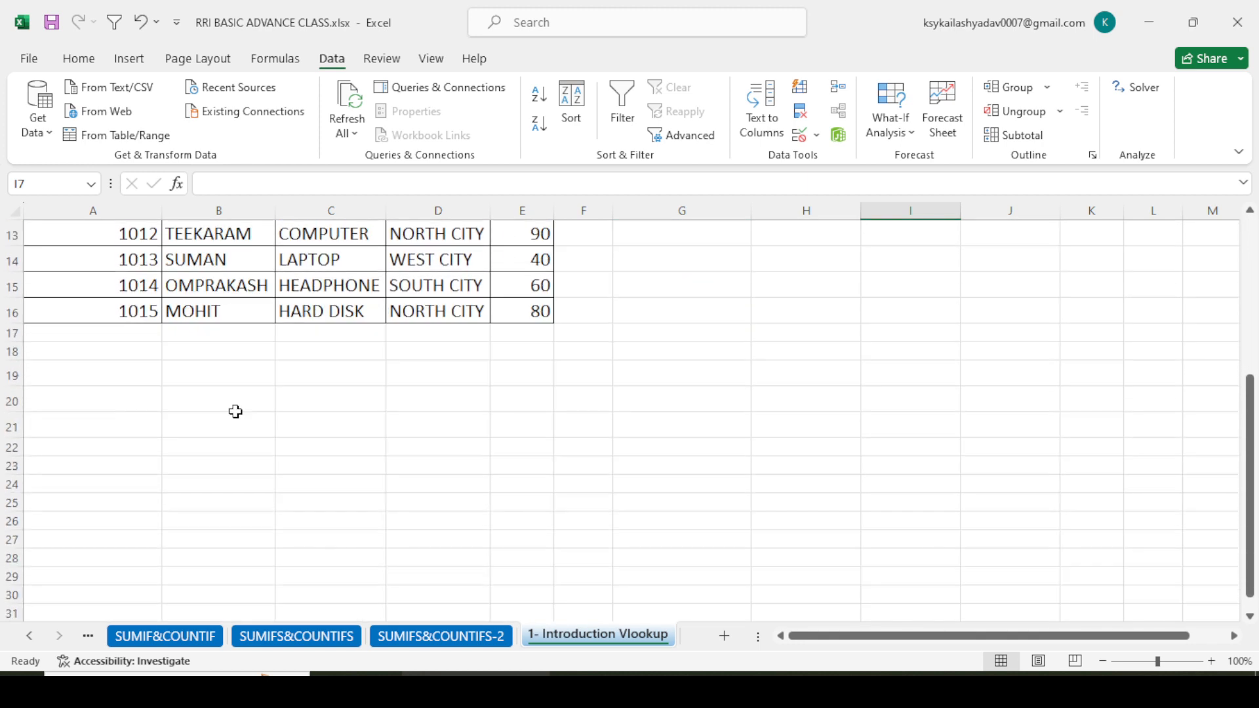
{"action": "scroll", "coordinate": [236, 410], "scroll_direction": "up", "scroll_amount": 4}
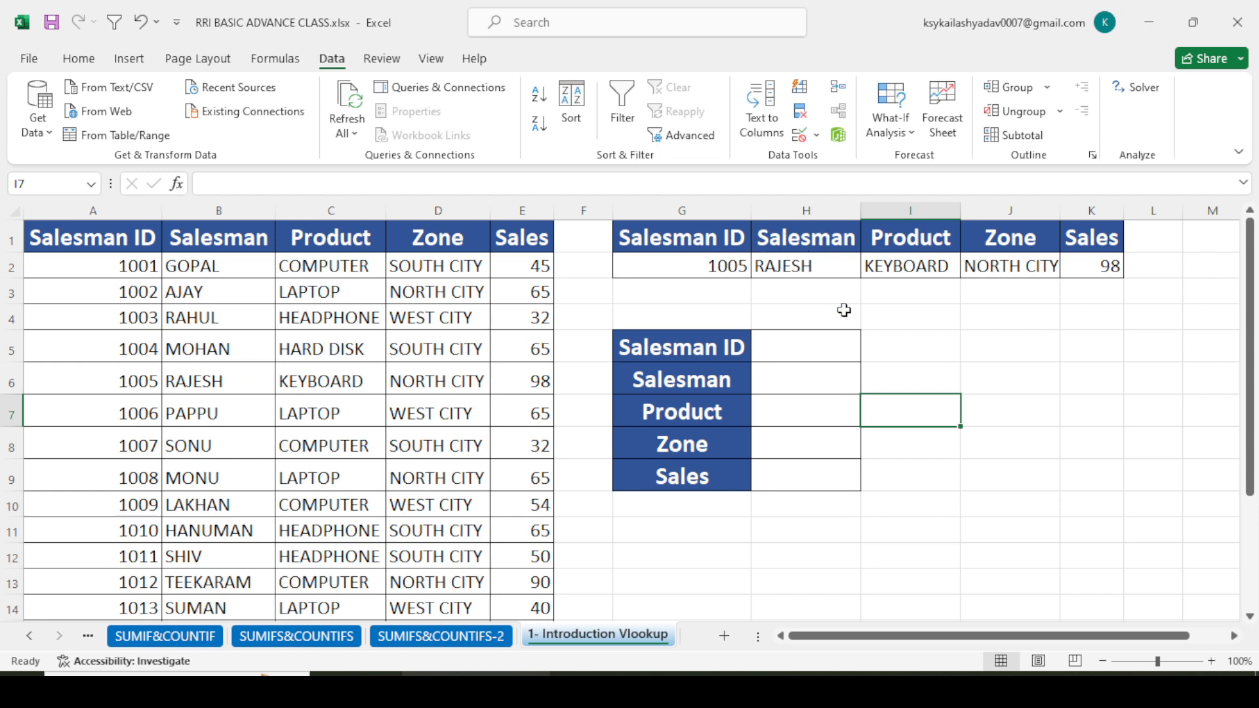
{"action": "scroll", "coordinate": [866, 308], "scroll_direction": "down", "scroll_amount": 2}
{"action": "scroll", "coordinate": [869, 309], "scroll_direction": "up", "scroll_amount": 2}
- Choose 1007 from the Salesman ID dropdown in cell G2 to test the lookup row
{"action": "left_click", "coordinate": [700, 267]}
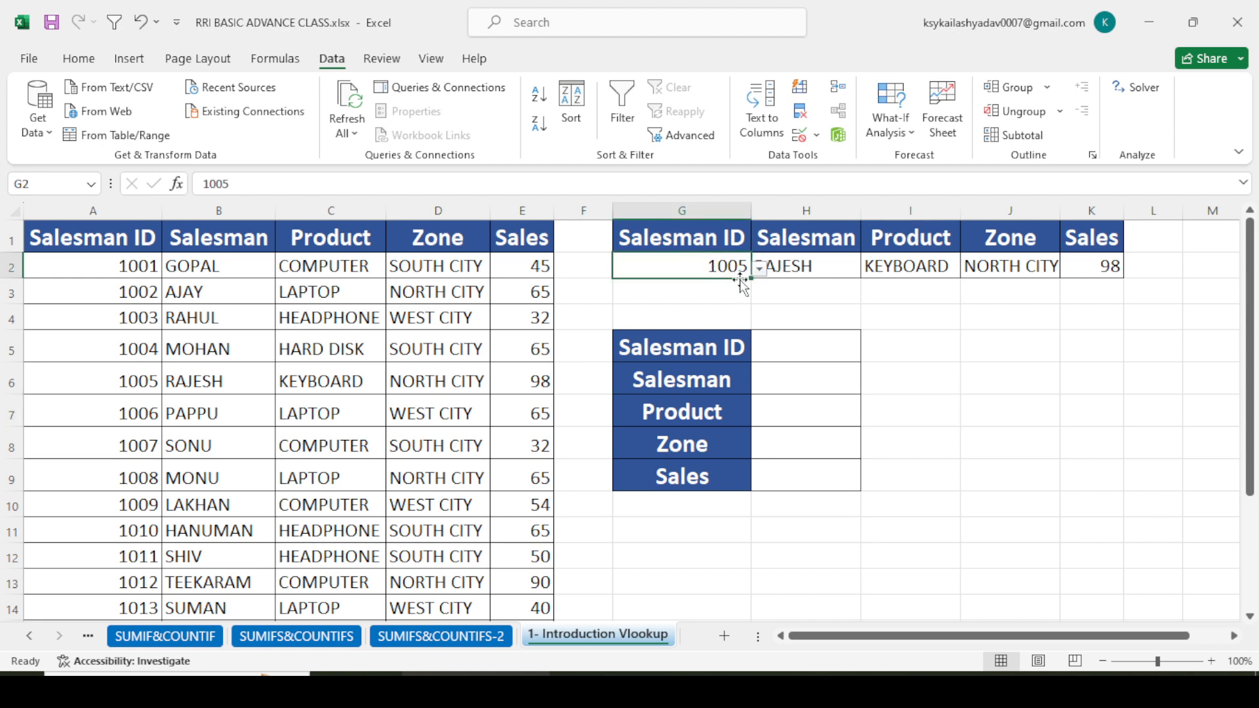
{"action": "left_click", "coordinate": [760, 267]}
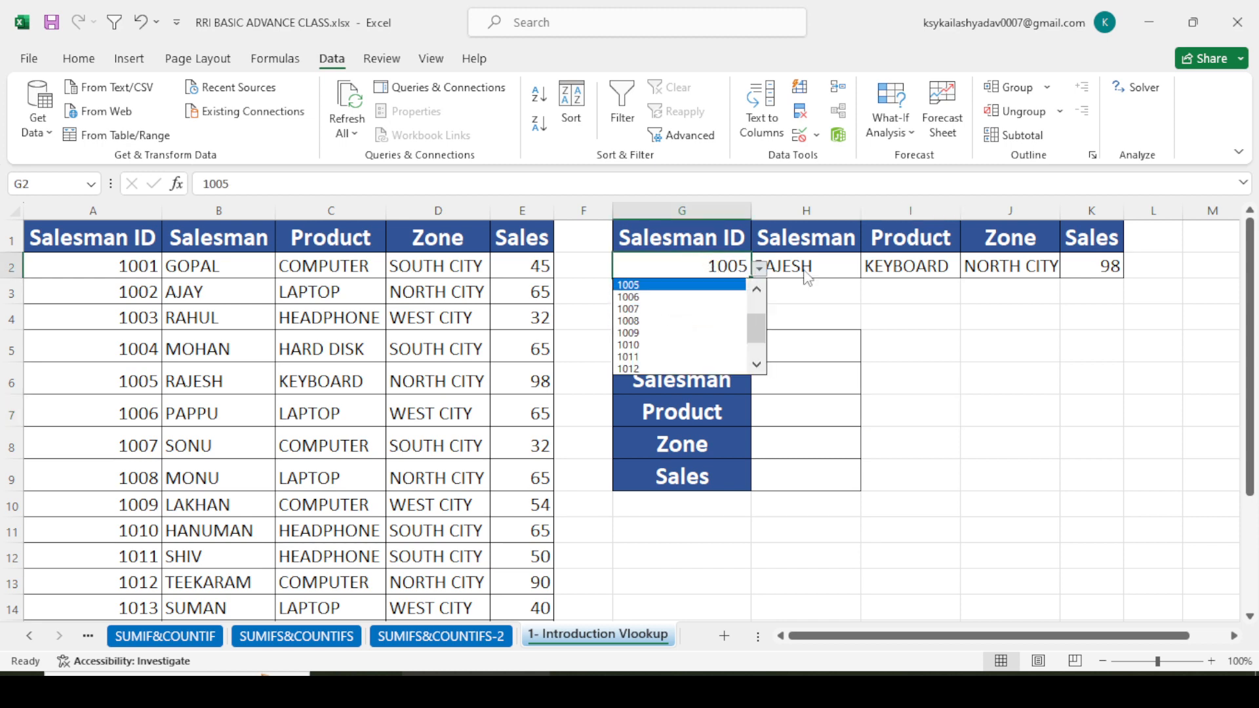
{"action": "left_click", "coordinate": [648, 309]}
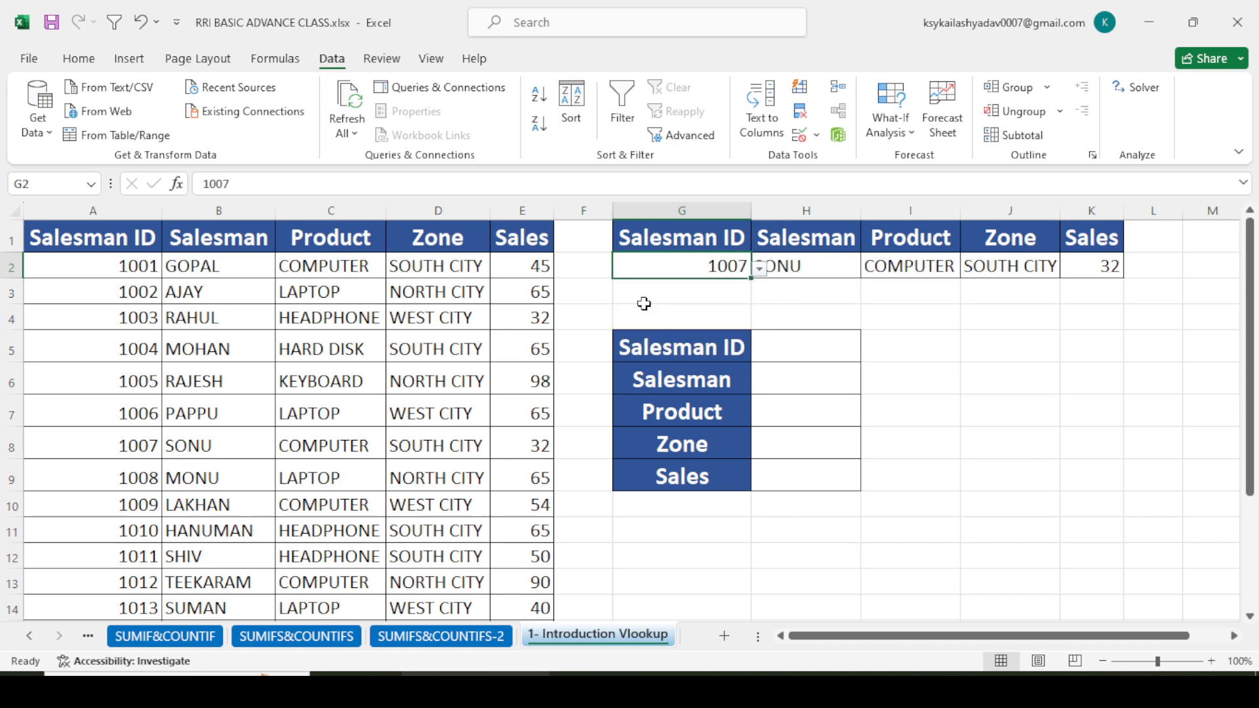
{"action": "left_click", "coordinate": [799, 314]}
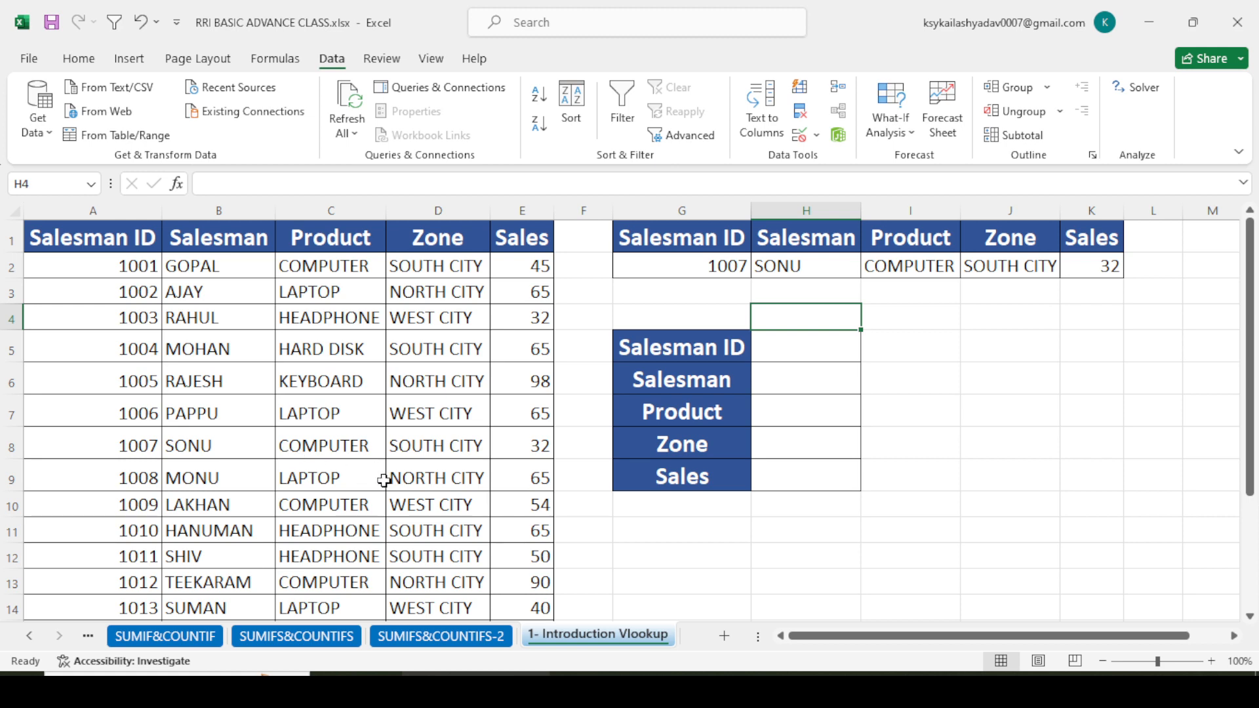
- Choose 1011 from the Salesman ID dropdown in G2 and auto-fit column I to its contents
{"action": "left_click", "coordinate": [690, 269]}
{"action": "left_click", "coordinate": [759, 268]}
{"action": "scroll", "coordinate": [651, 354], "scroll_direction": "down", "scroll_amount": 2}
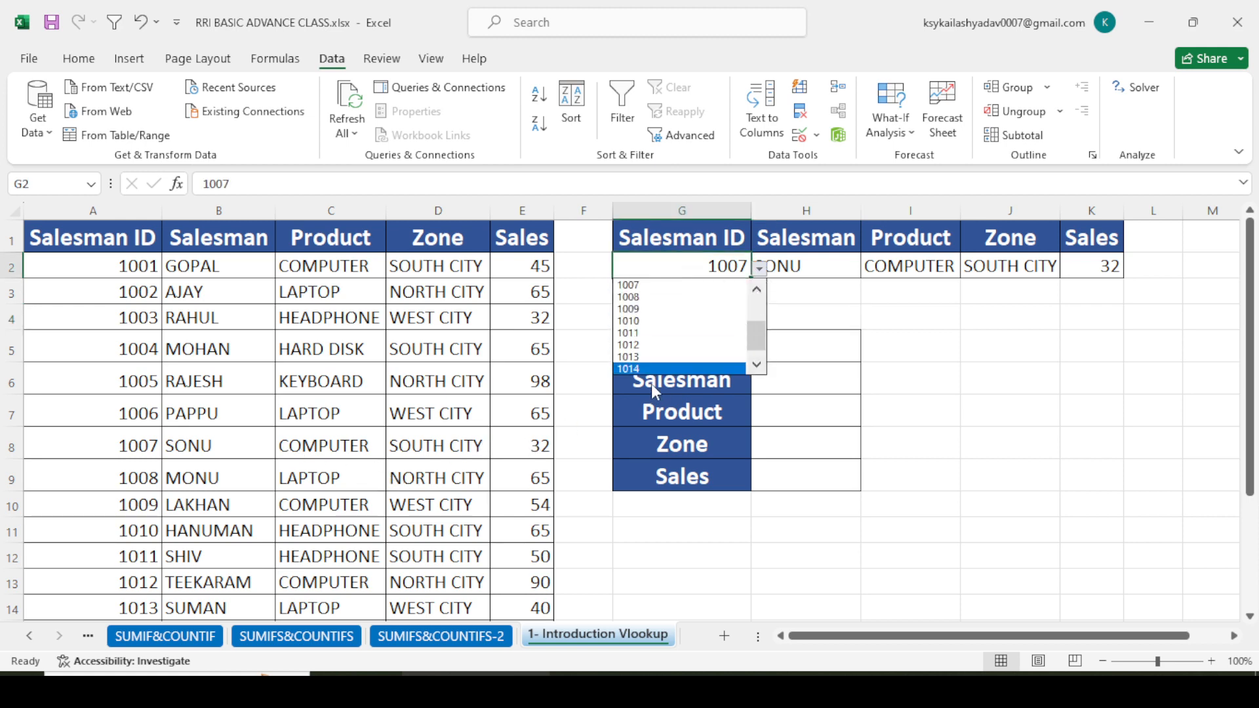
{"action": "left_click", "coordinate": [651, 333]}
{"action": "left_click", "coordinate": [804, 307]}
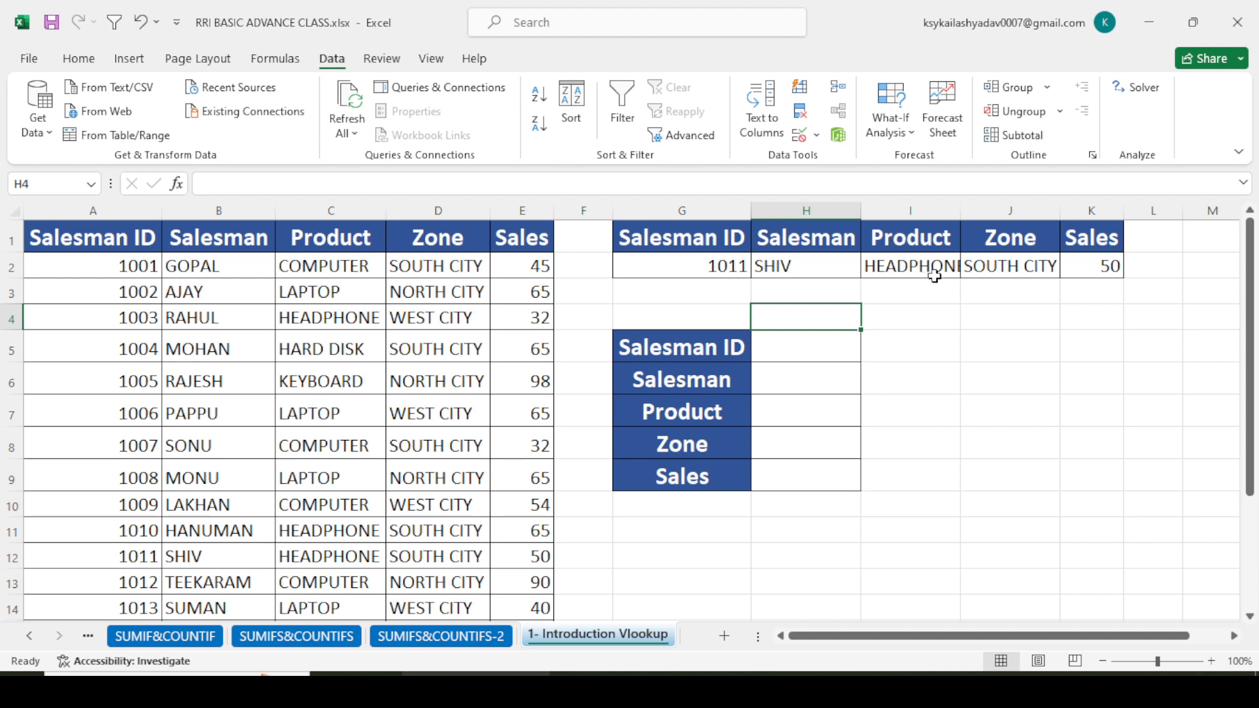
{"action": "double_click", "coordinate": [962, 209]}
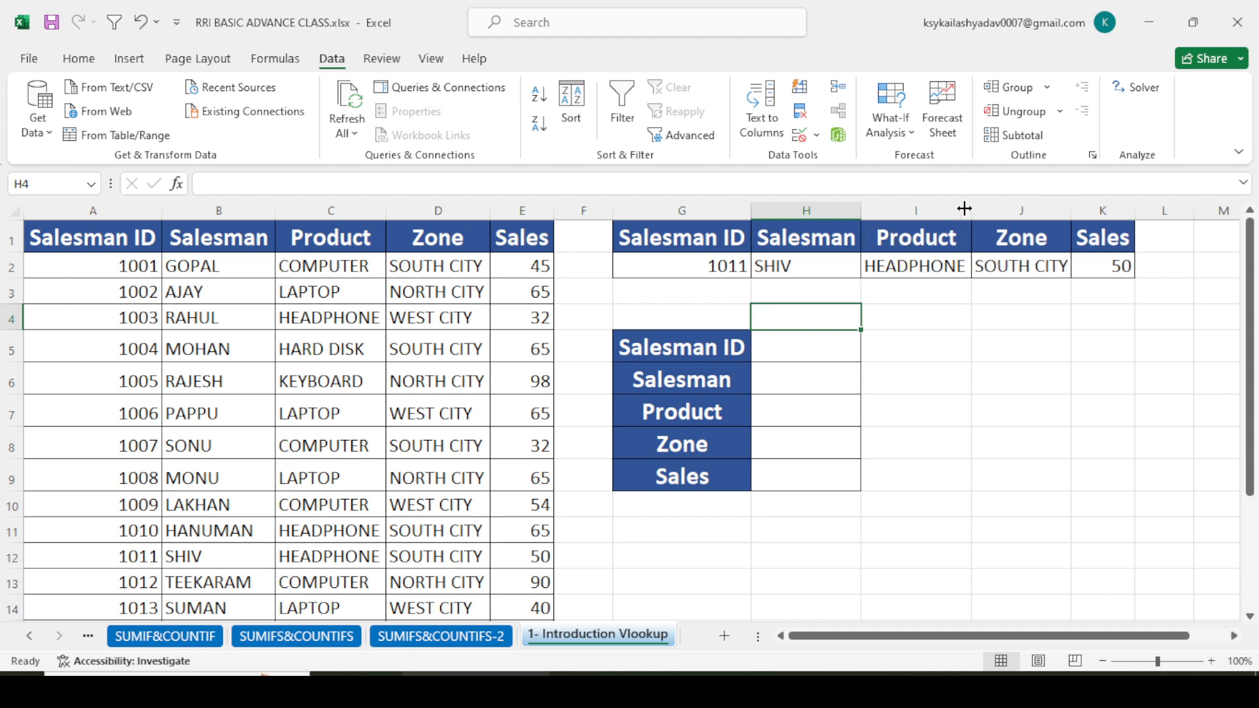
{"action": "left_click", "coordinate": [1007, 385]}
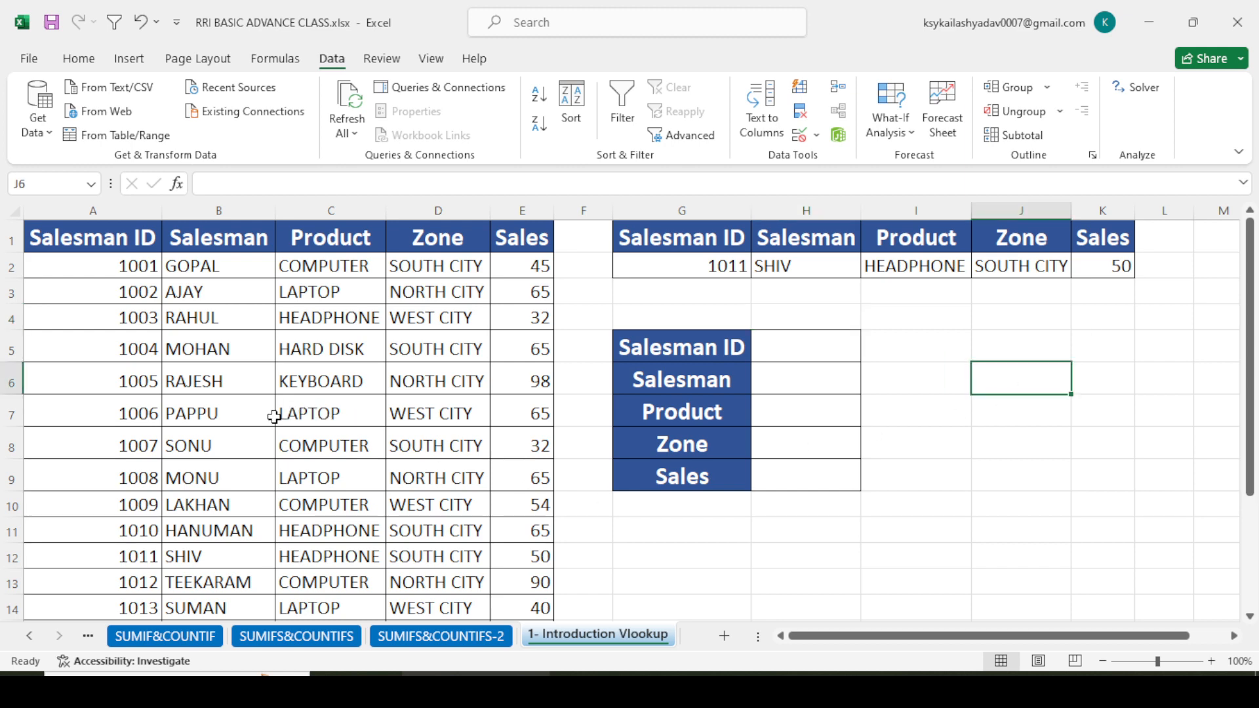
{"action": "scroll", "coordinate": [274, 417], "scroll_direction": "down", "scroll_amount": 1}
{"action": "scroll", "coordinate": [274, 417], "scroll_direction": "up", "scroll_amount": 1}
{"action": "left_click", "coordinate": [729, 266]}
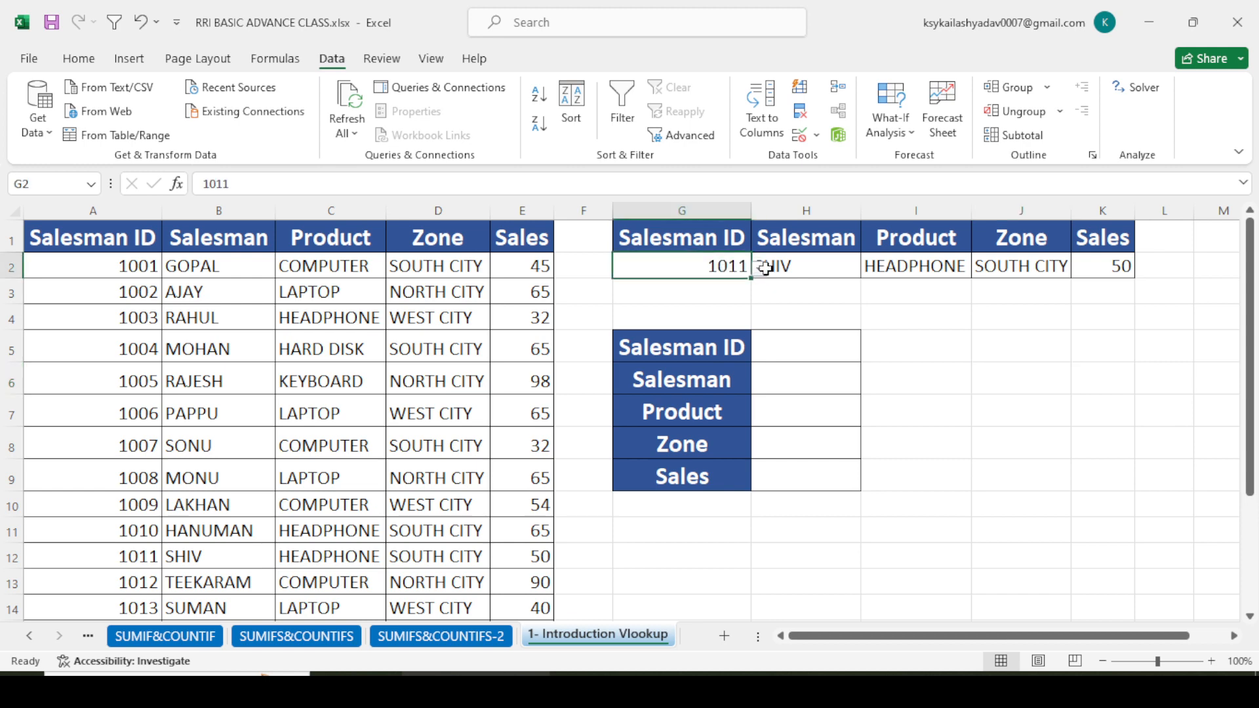
{"action": "left_click_drag", "start_coordinate": [766, 268], "coordinate": [1076, 276]}
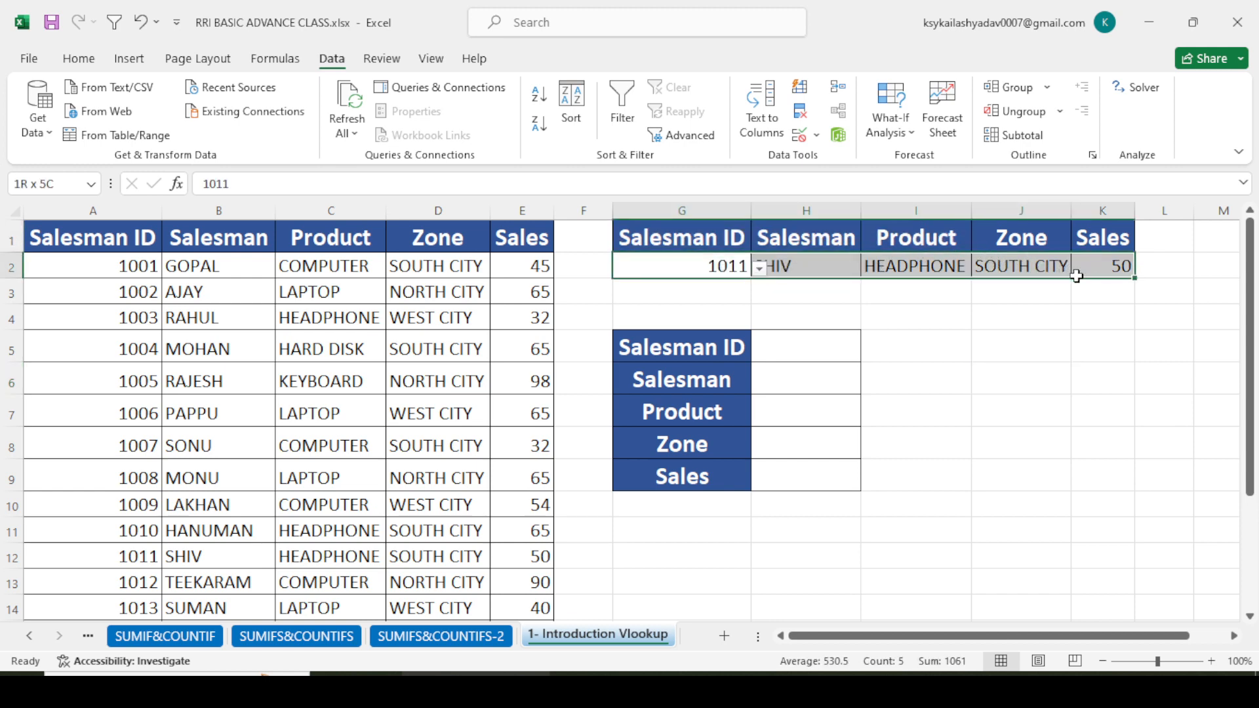
{"action": "left_click", "coordinate": [852, 327]}
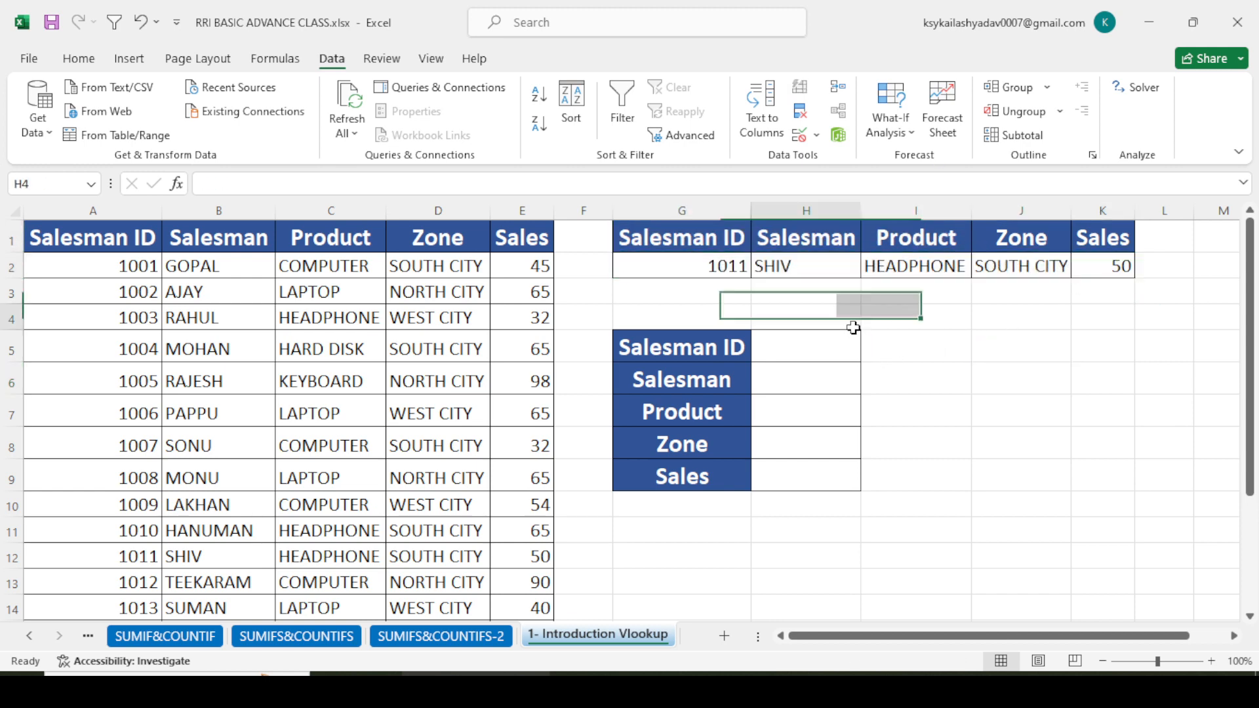
{"action": "left_click", "coordinate": [726, 267]}
{"action": "left_click", "coordinate": [759, 268]}
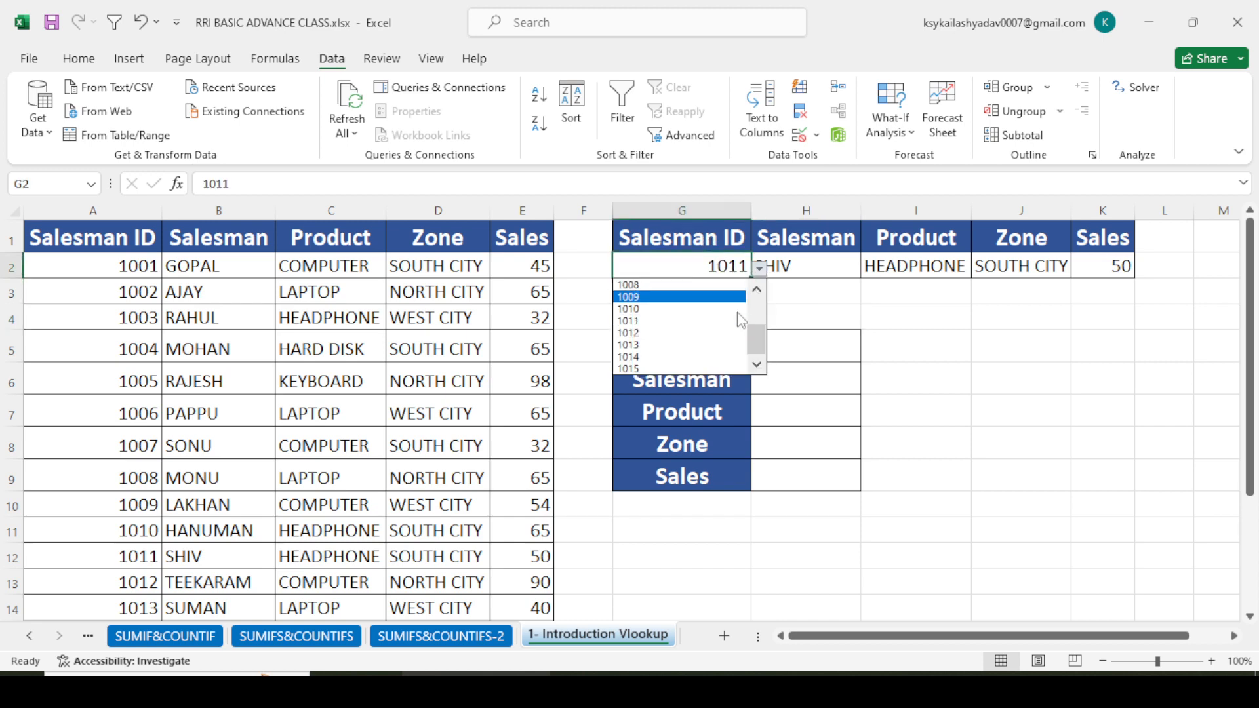
{"action": "left_click", "coordinate": [866, 295]}
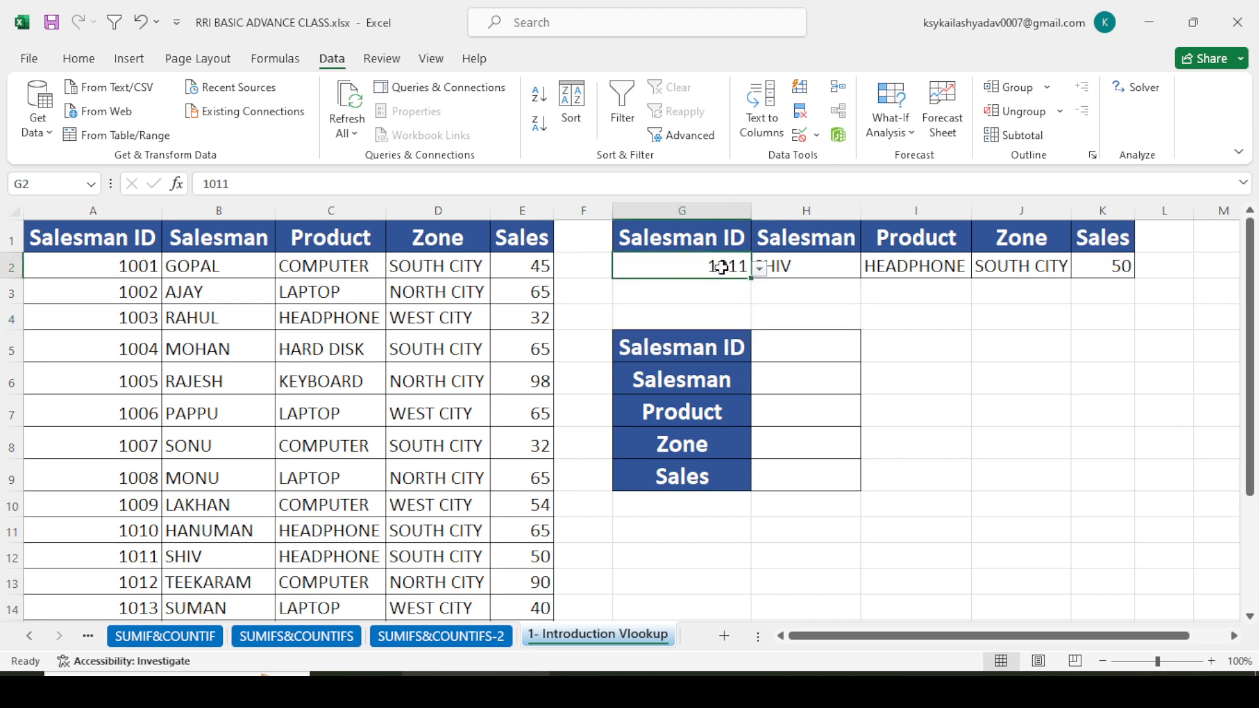
- Clear all contents, formatting and validation from the lookup row G2:K2
{"action": "left_click_drag", "start_coordinate": [721, 267], "coordinate": [1101, 269]}
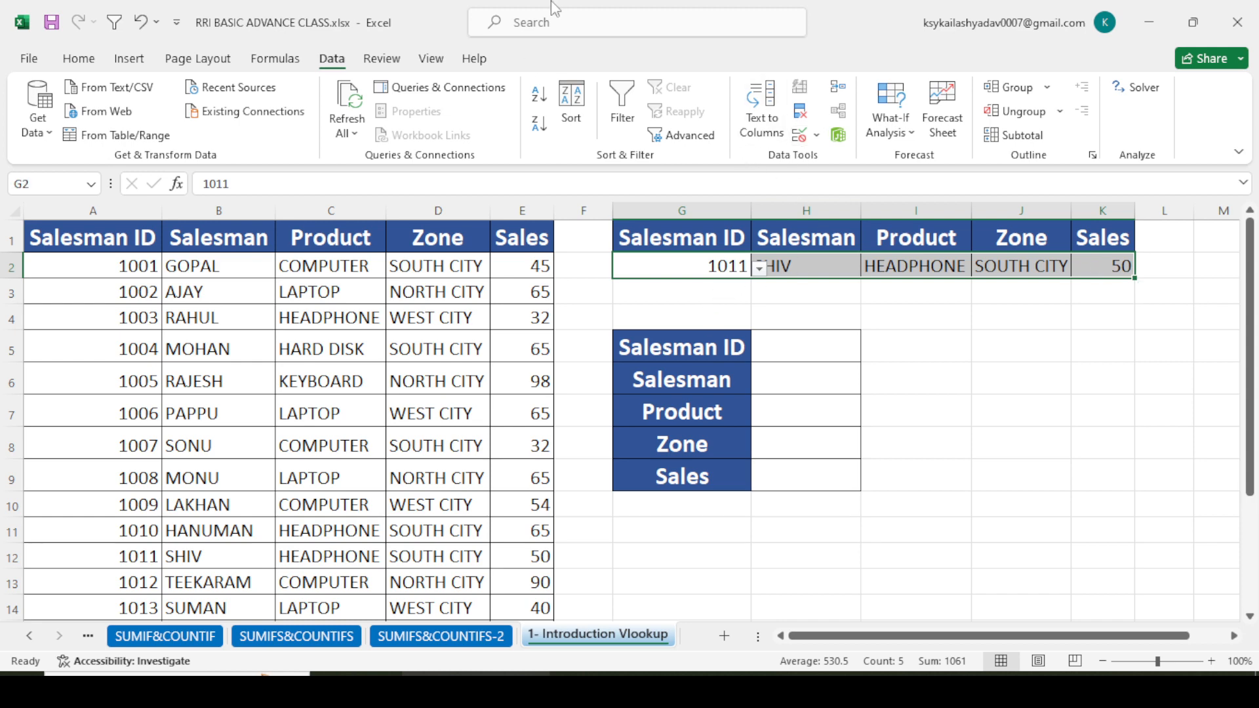
{"action": "left_click", "coordinate": [83, 65]}
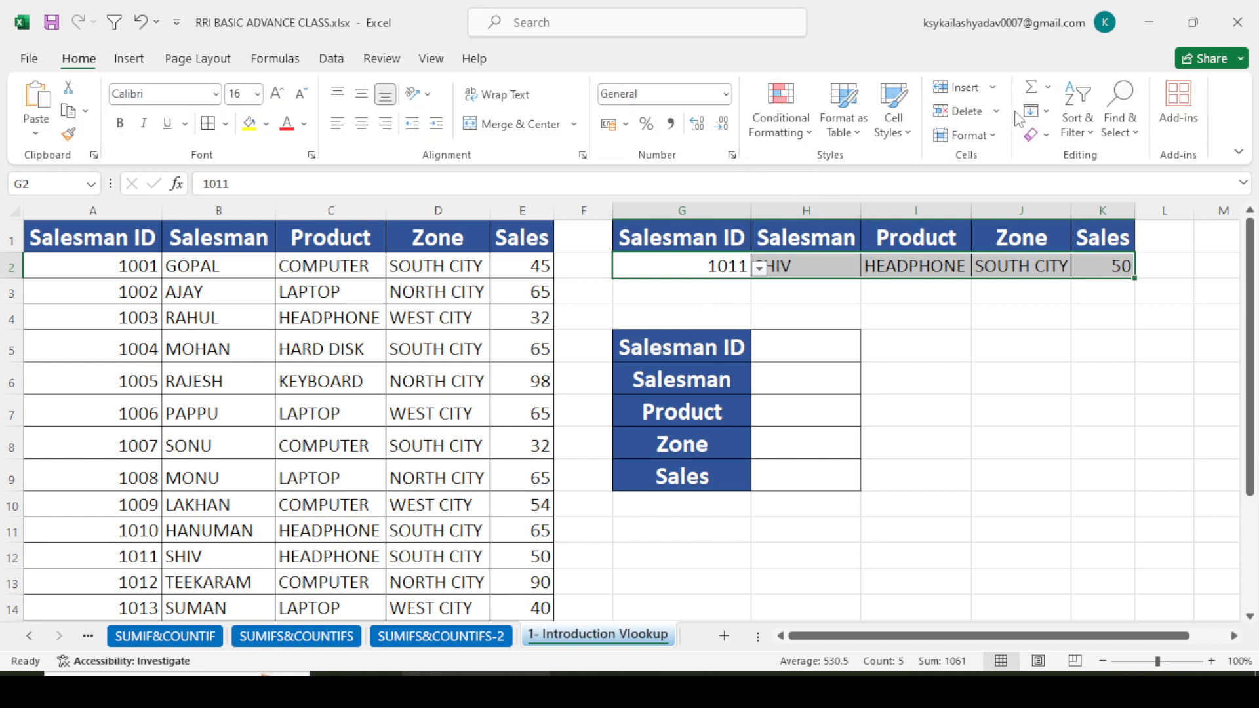
{"action": "left_click", "coordinate": [1036, 134]}
{"action": "left_click", "coordinate": [1079, 164]}
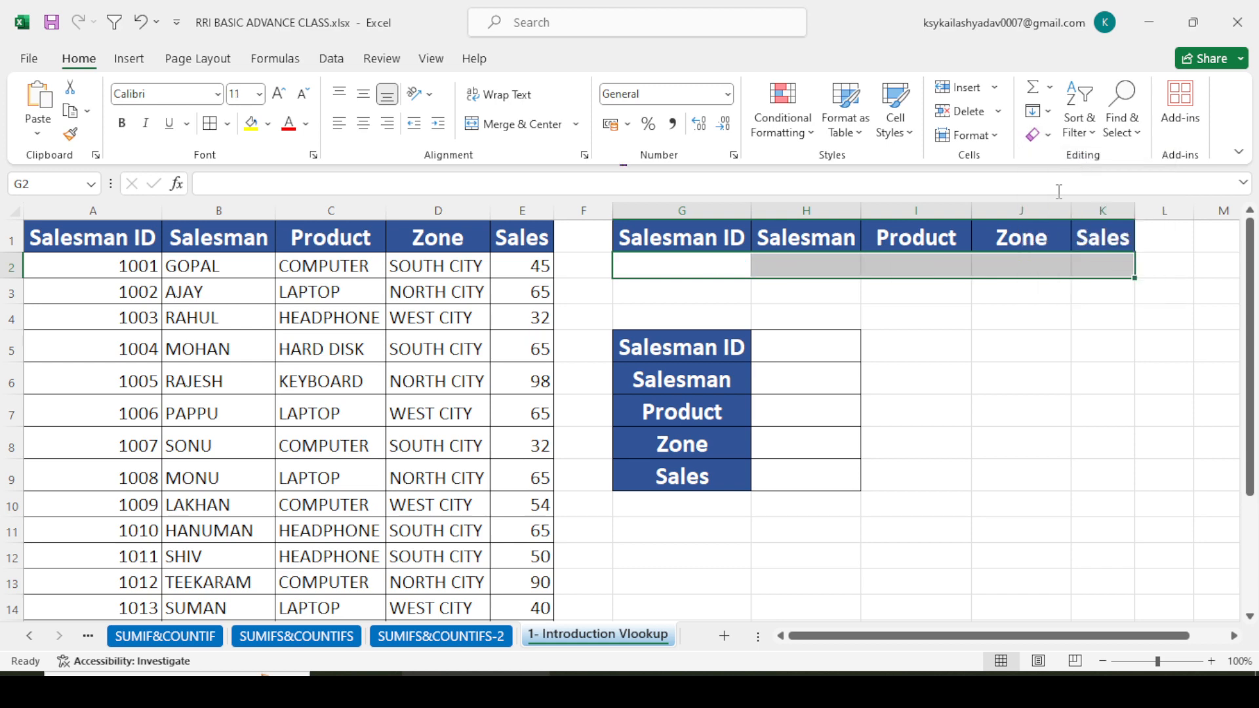
{"action": "left_click", "coordinate": [953, 357]}
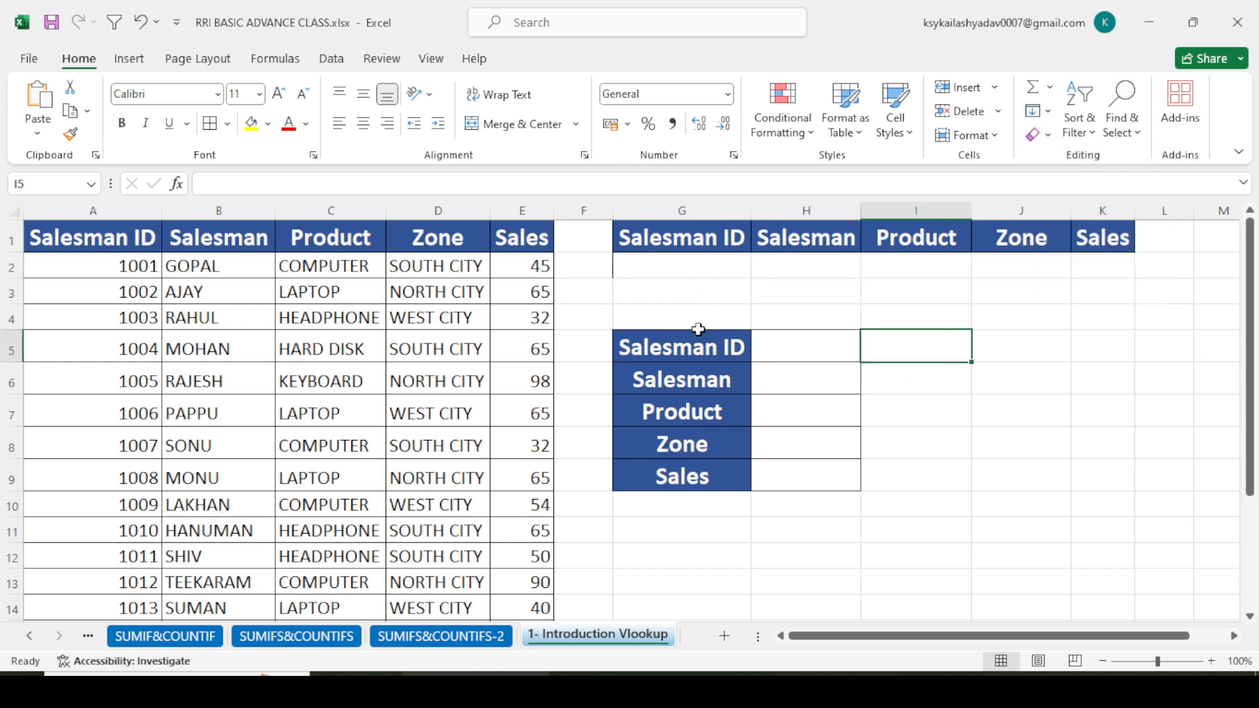
{"action": "left_click", "coordinate": [669, 265]}
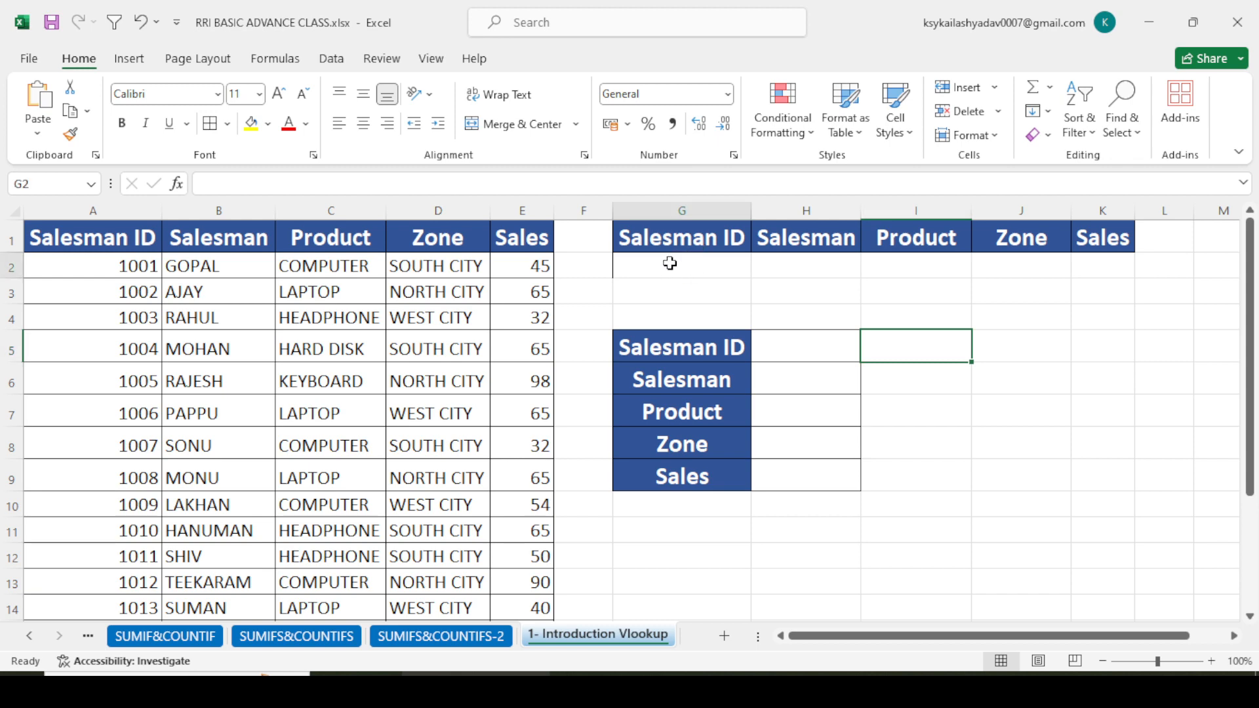
{"action": "left_click", "coordinate": [995, 296]}
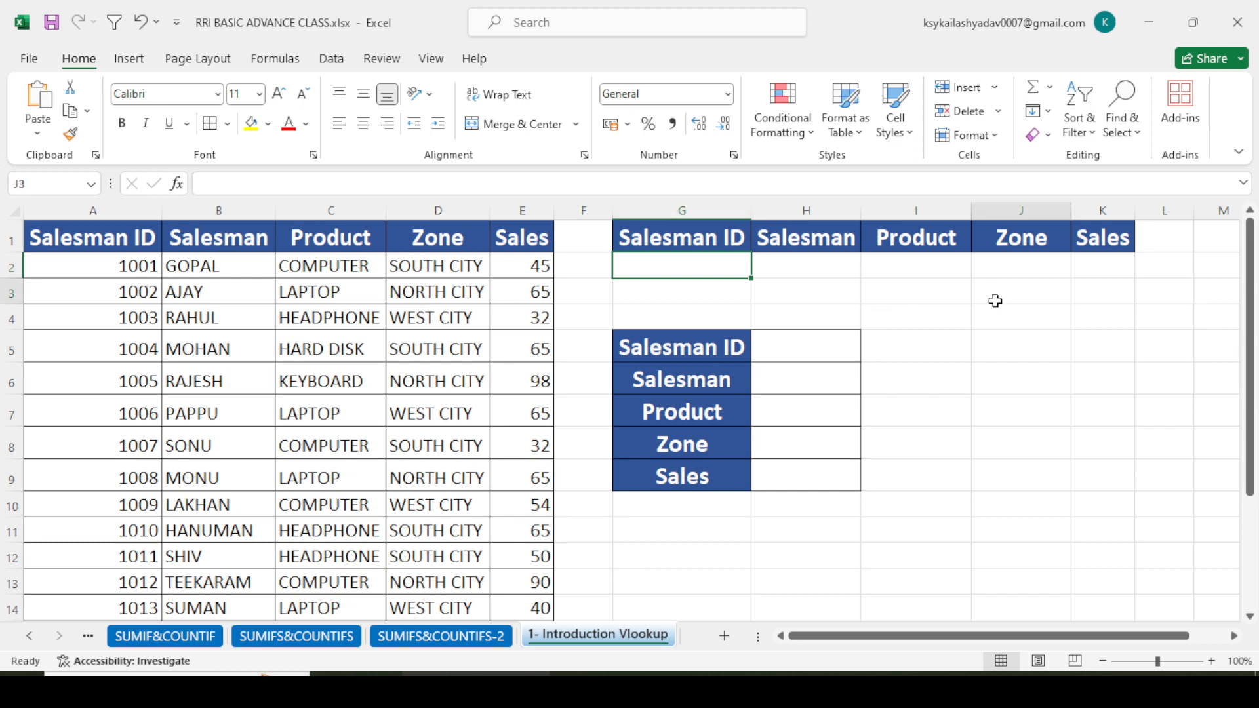
- Apply all borders to the horizontal lookup table G1:K2
{"action": "left_click_drag", "start_coordinate": [688, 244], "coordinate": [1101, 262]}
{"action": "left_click", "coordinate": [209, 122]}
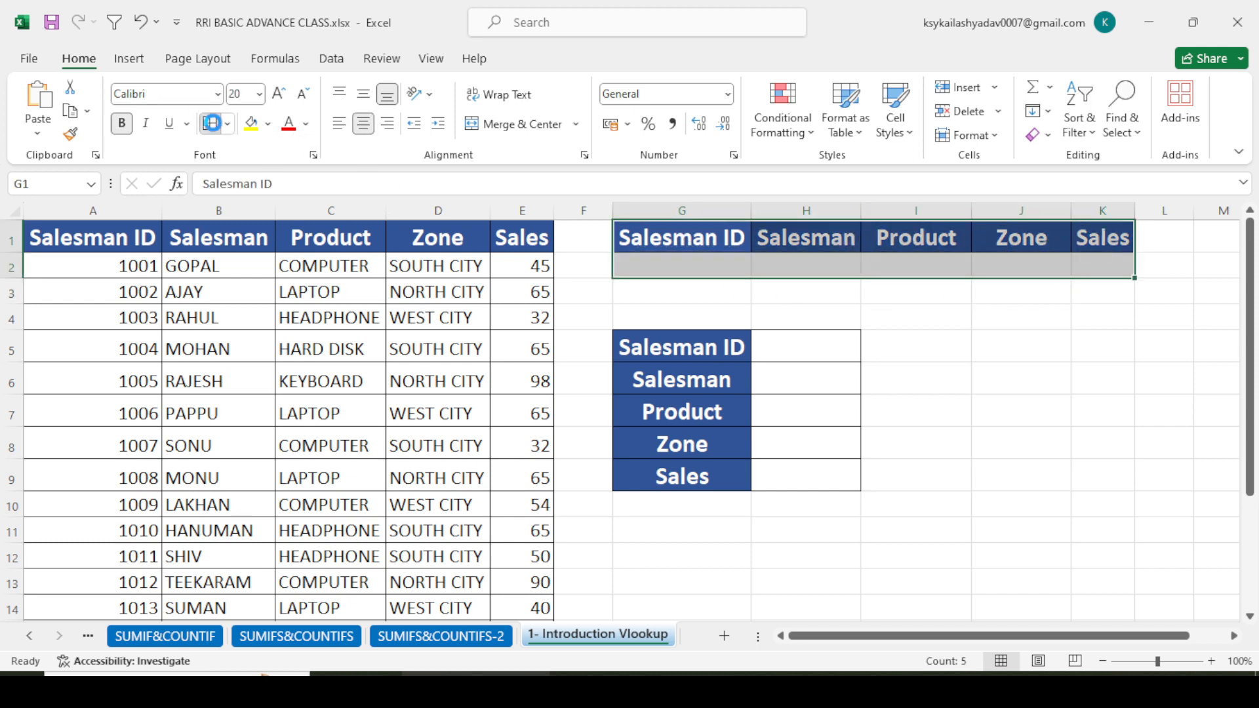
{"action": "left_click", "coordinate": [882, 343]}
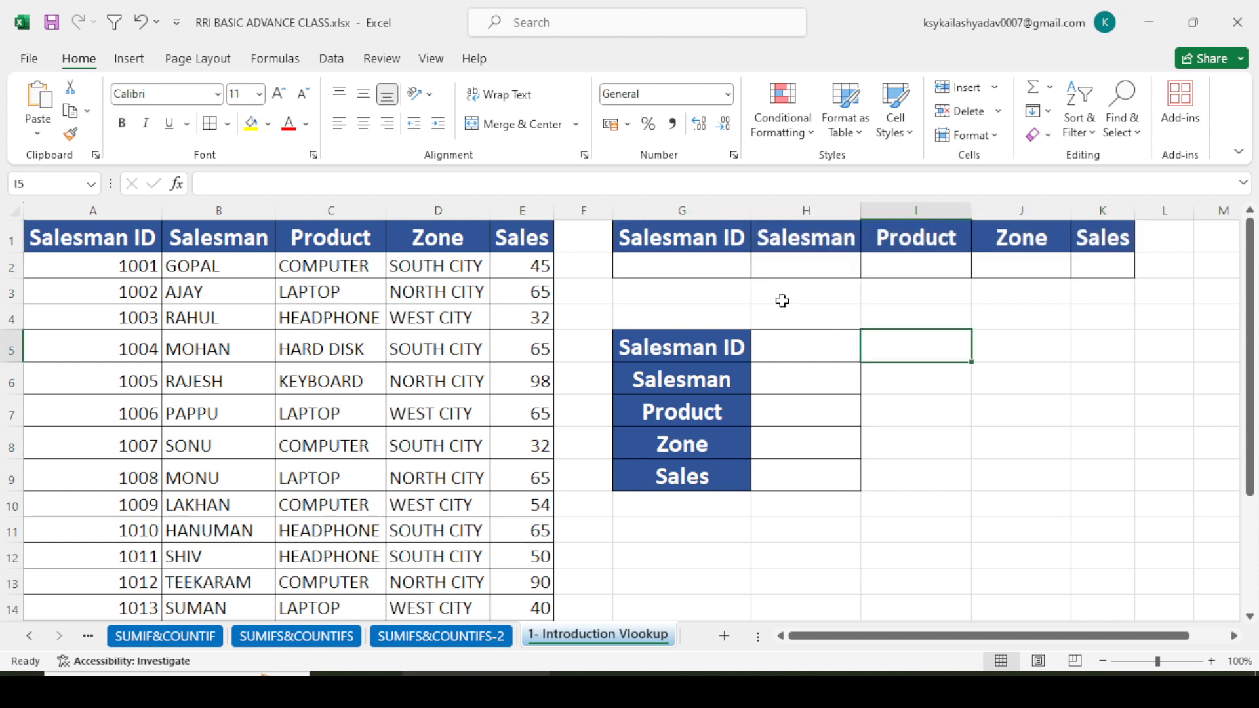
- Add list data validation to G2 with the source =$A$2:$A$16, and check the resulting dropdown
{"action": "left_click", "coordinate": [676, 270]}
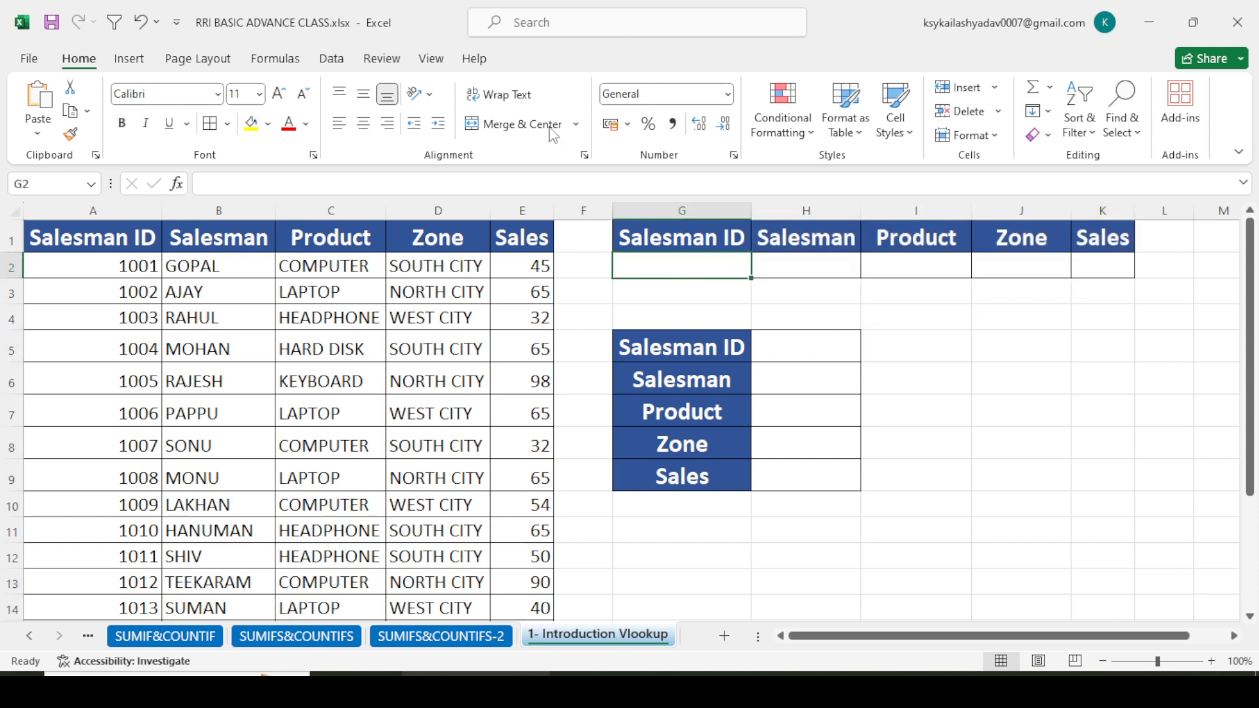
{"action": "left_click", "coordinate": [332, 58]}
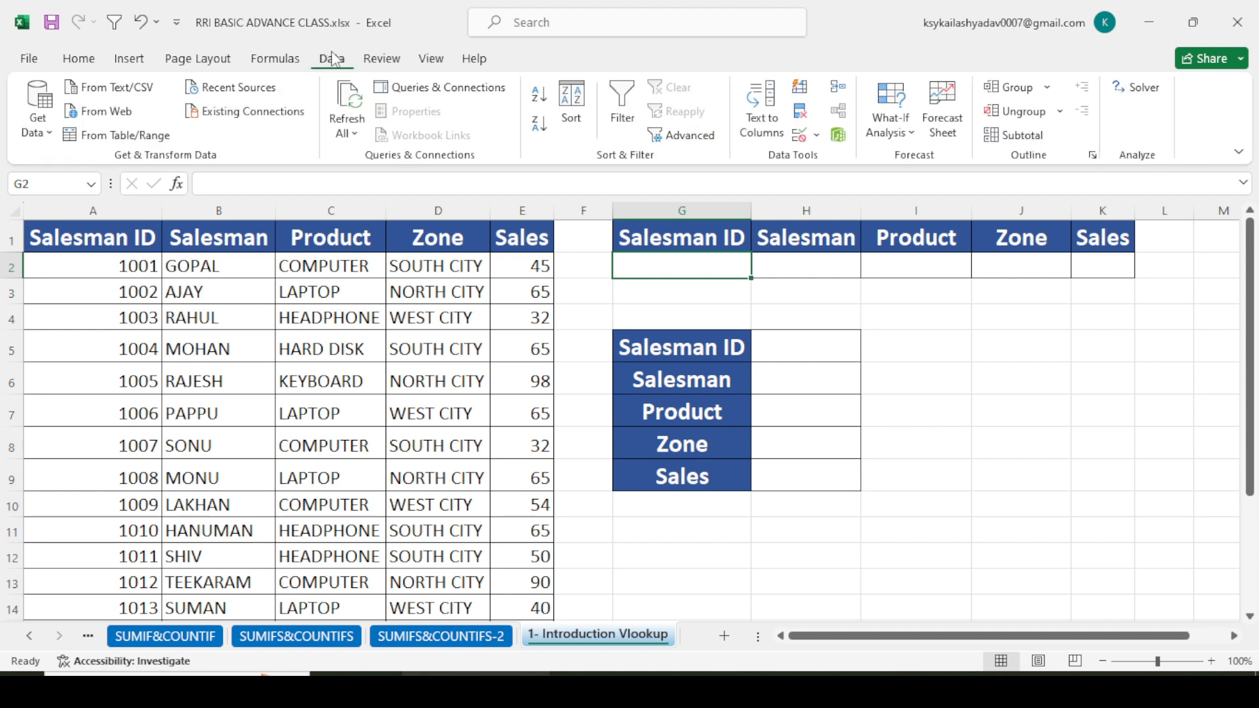
{"action": "left_click", "coordinate": [818, 137]}
{"action": "left_click", "coordinate": [842, 160]}
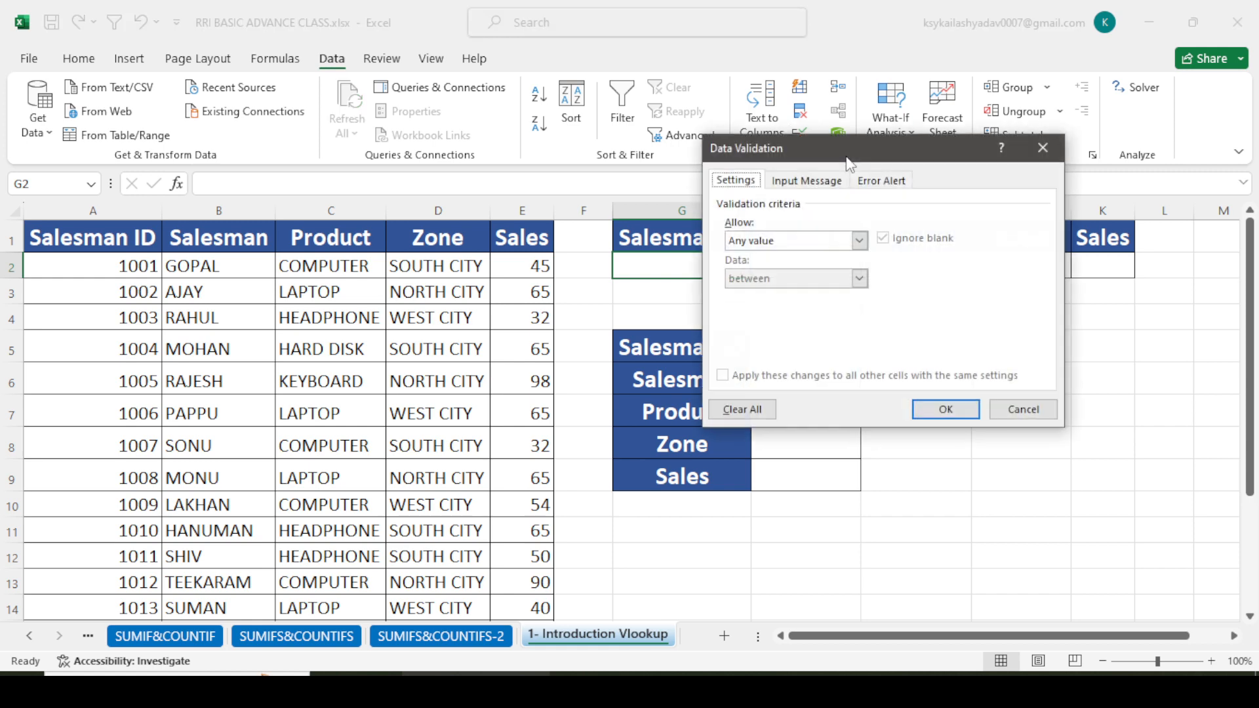
{"action": "left_click", "coordinate": [859, 241]}
{"action": "left_click", "coordinate": [790, 294]}
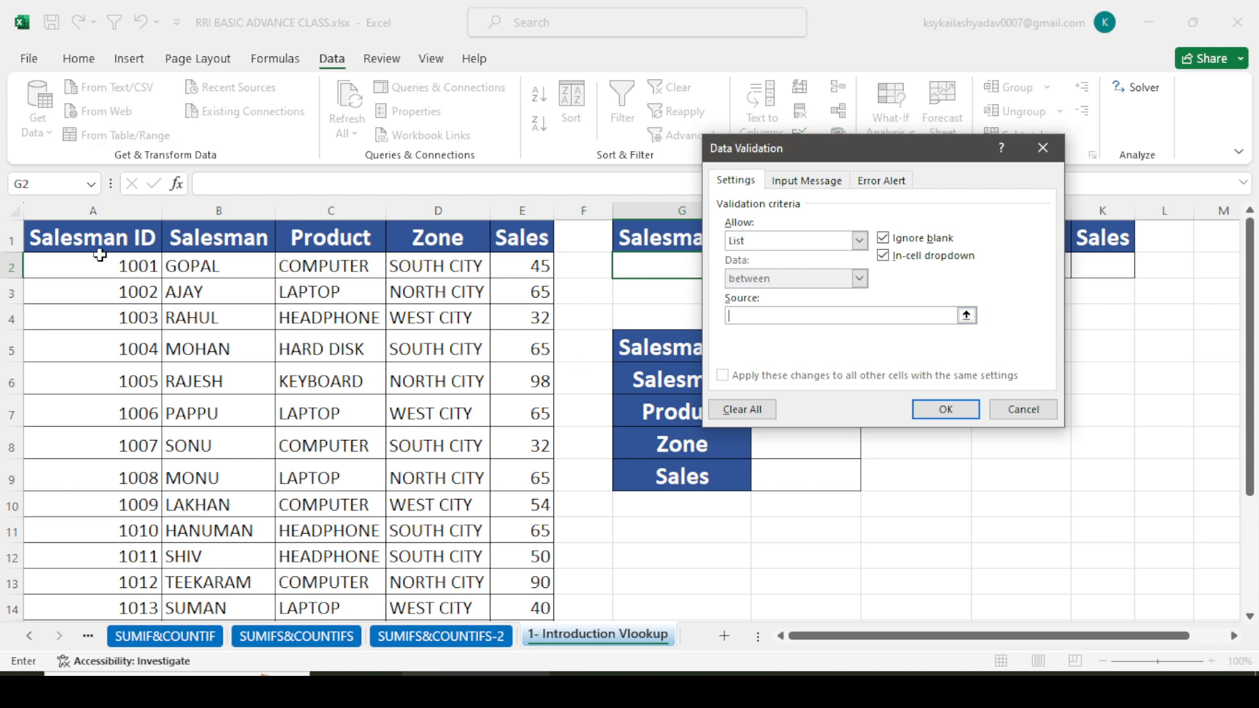
{"action": "left_click_drag", "start_coordinate": [92, 264], "coordinate": [118, 570]}
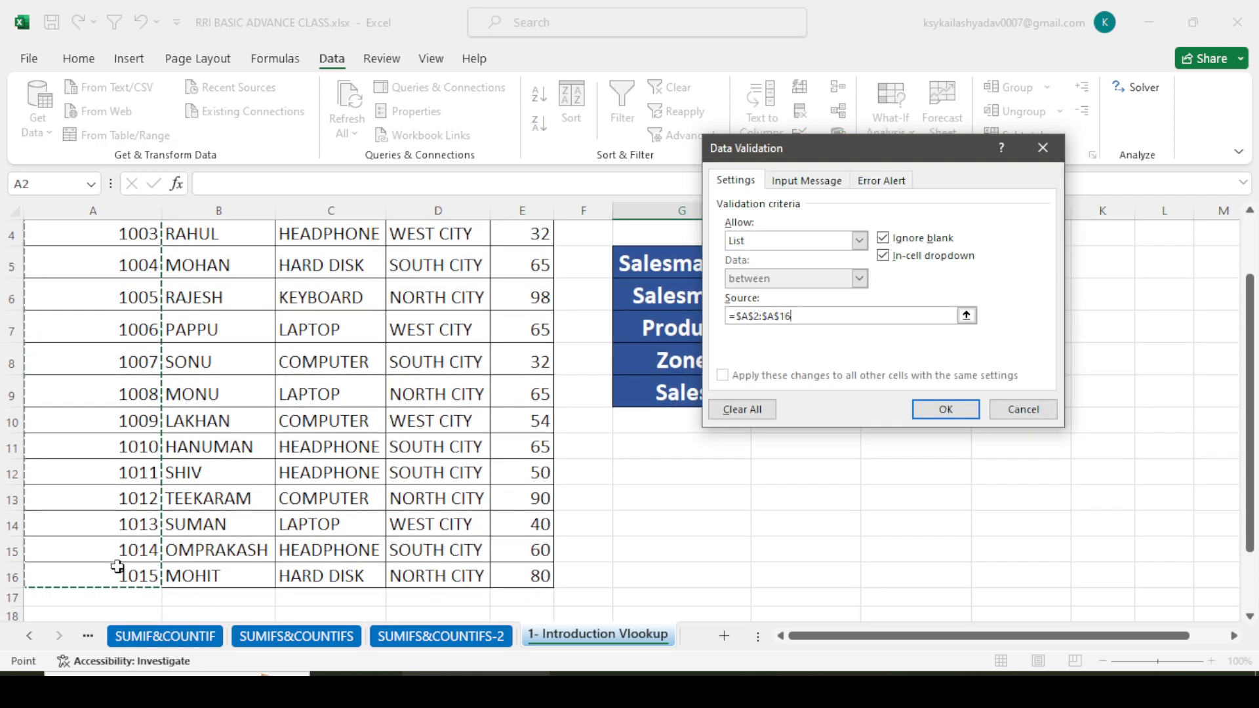
{"action": "left_click", "coordinate": [928, 408]}
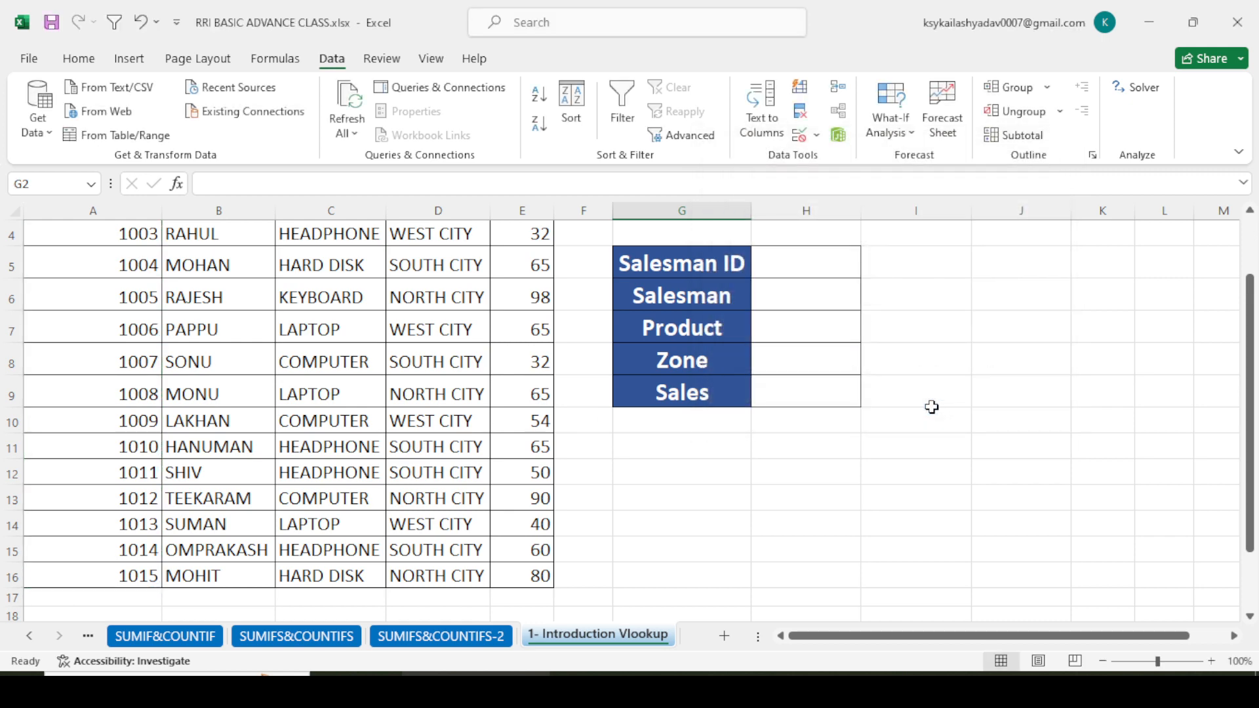
{"action": "scroll", "coordinate": [894, 354], "scroll_direction": "up", "scroll_amount": 1}
{"action": "left_click", "coordinate": [759, 268]}
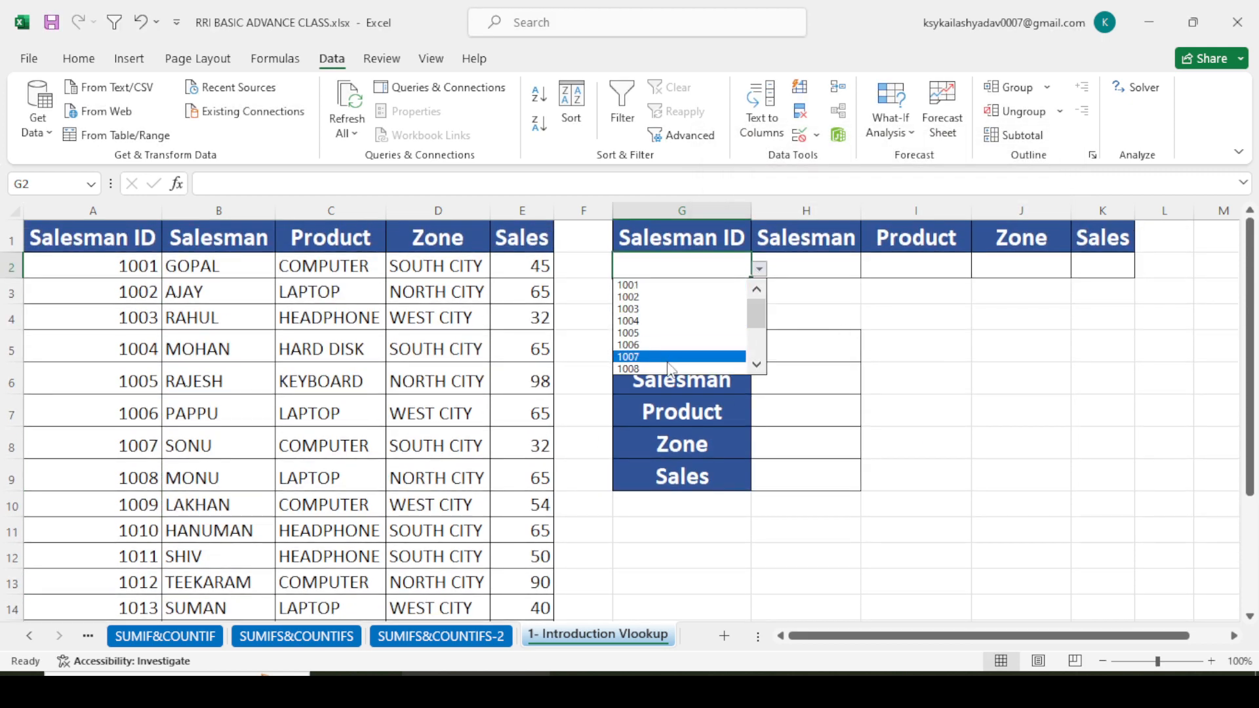
{"action": "left_click", "coordinate": [892, 303]}
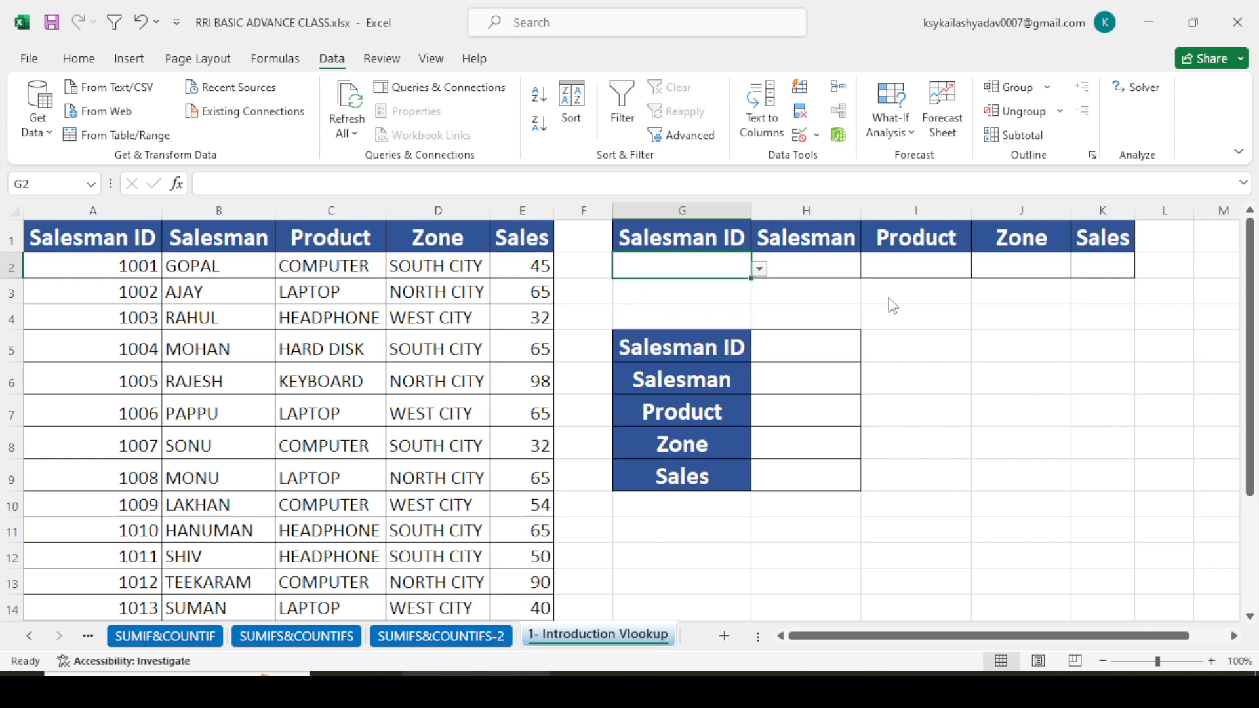
{"action": "left_click", "coordinate": [906, 311]}
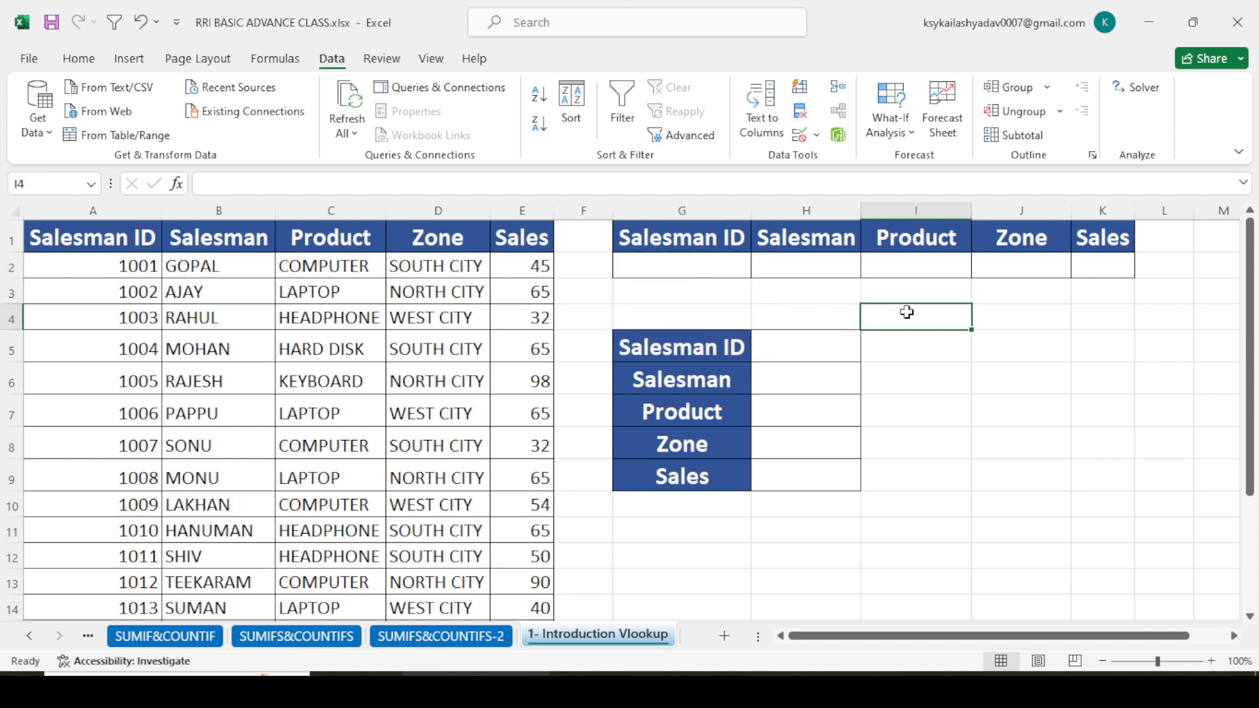
- Enter =VLOOKUP(G2,A1:E16,2,0) in H2 to return the salesman for the ID in G2 with an exact match
{"action": "left_click", "coordinate": [807, 258]}
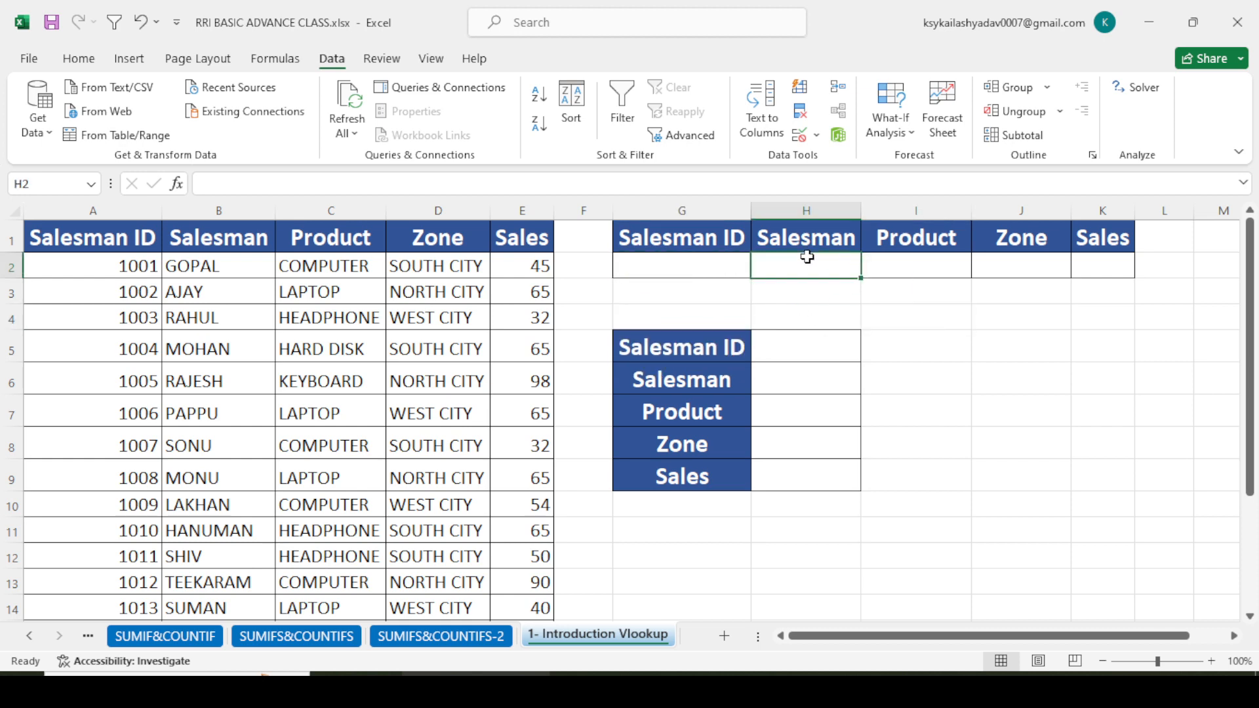
{"action": "type", "text": "=VL"}
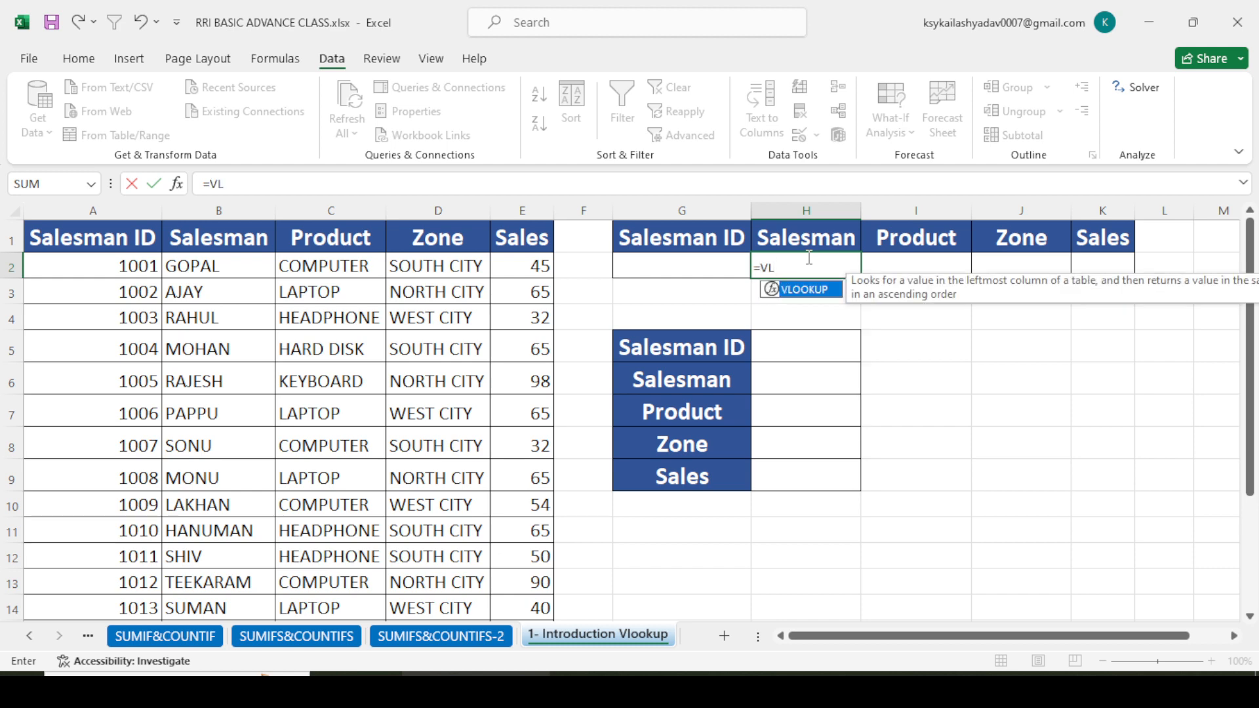
{"action": "key", "text": "Tab"}
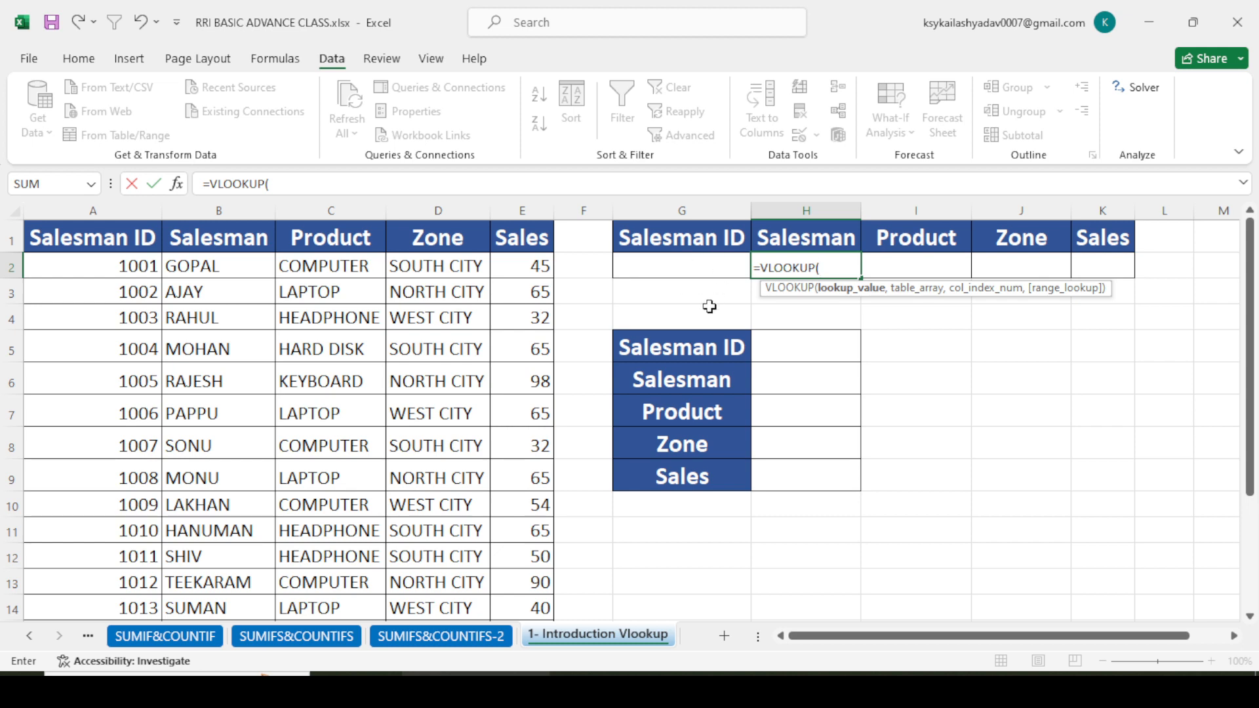
{"action": "left_click", "coordinate": [705, 267]}
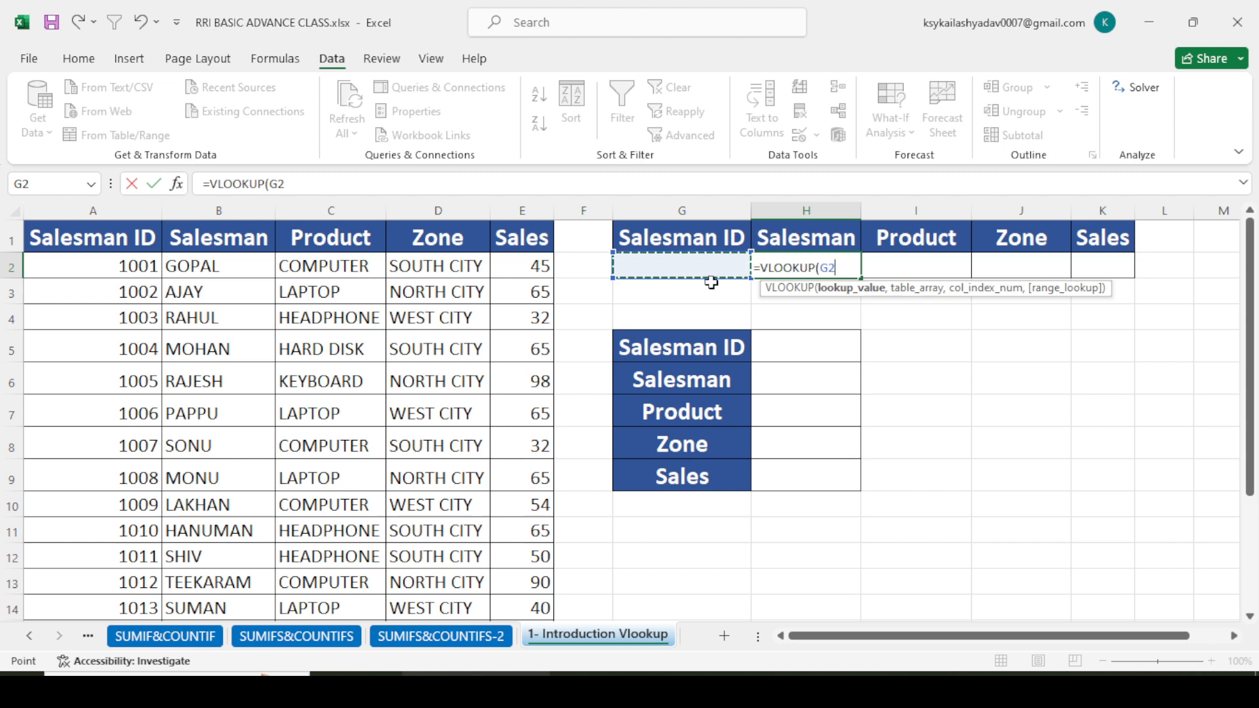
{"action": "type", "text": ","}
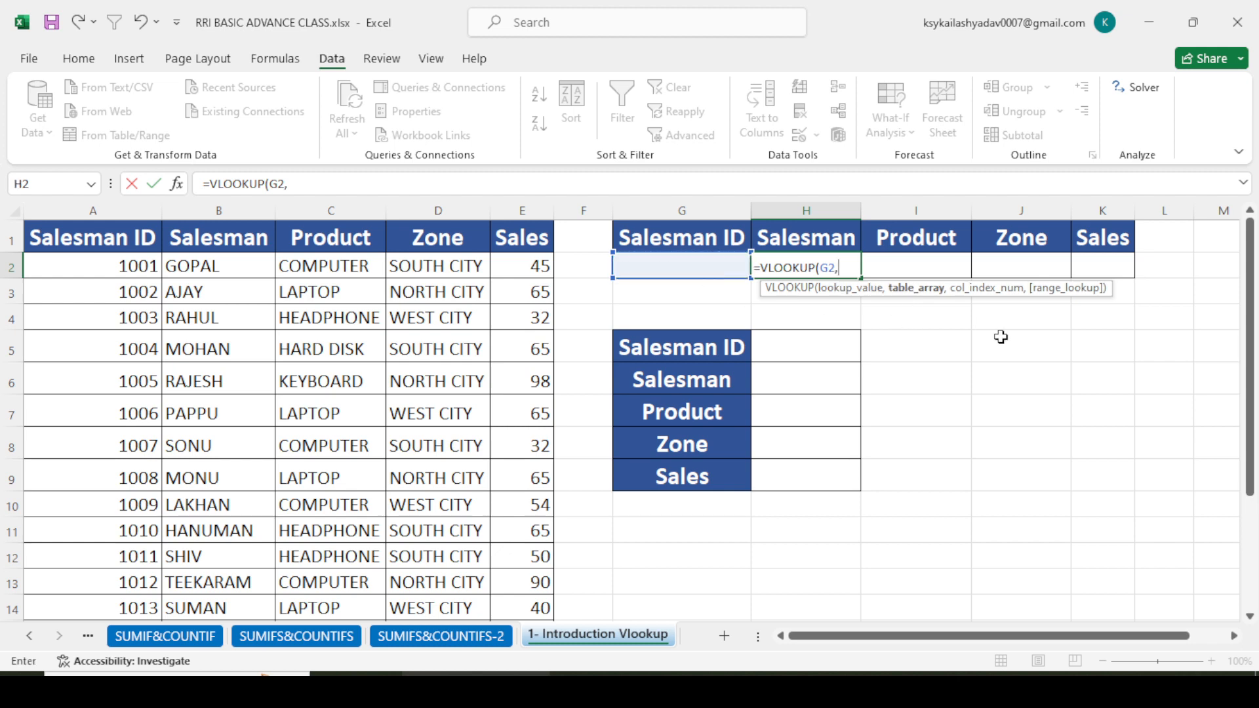
{"action": "scroll", "coordinate": [220, 347], "scroll_direction": "down", "scroll_amount": 3}
{"action": "scroll", "coordinate": [219, 346], "scroll_direction": "up", "scroll_amount": 3}
{"action": "left_click_drag", "start_coordinate": [92, 252], "coordinate": [538, 554]}
{"action": "scroll", "coordinate": [661, 499], "scroll_direction": "up", "scroll_amount": 2}
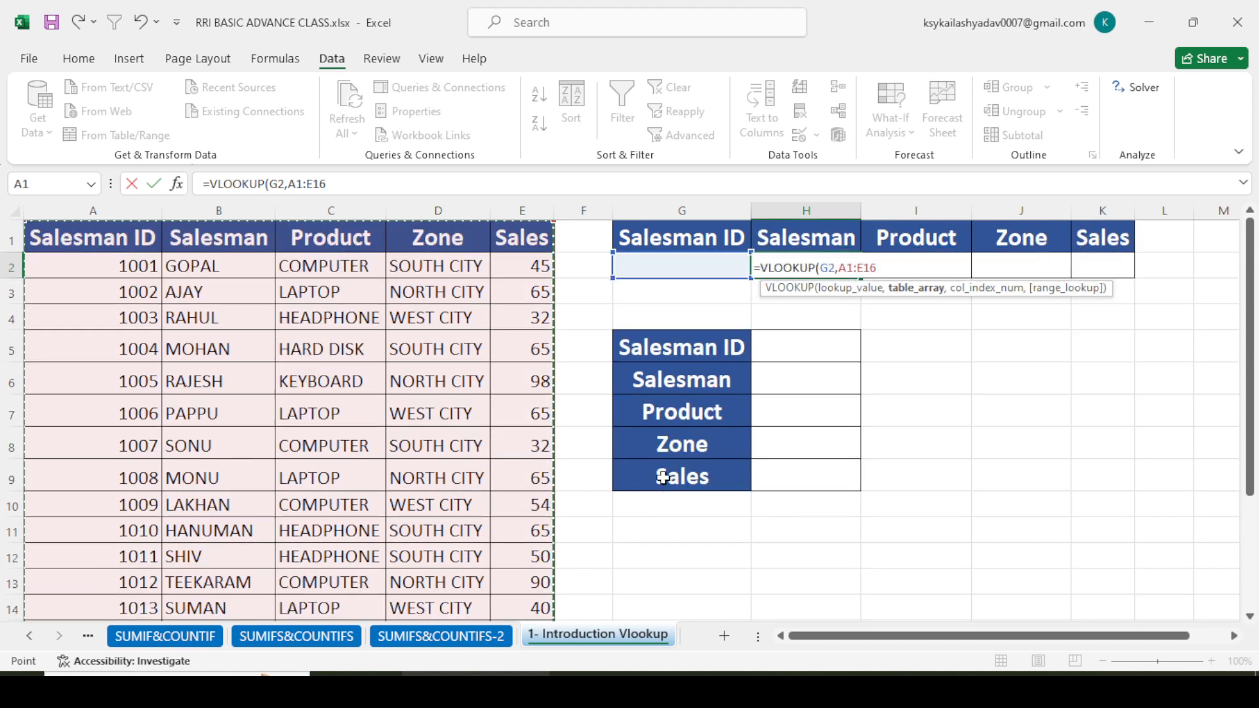
{"action": "type", "text": ",2"}
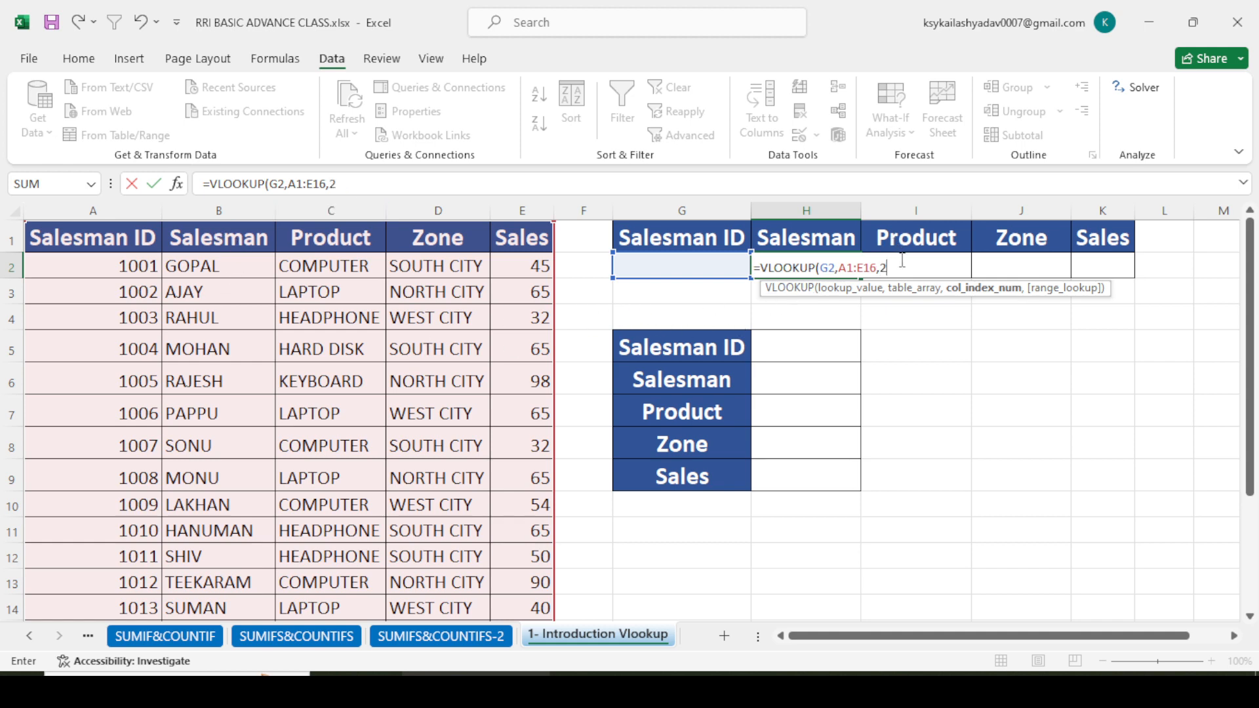
{"action": "type", "text": ","}
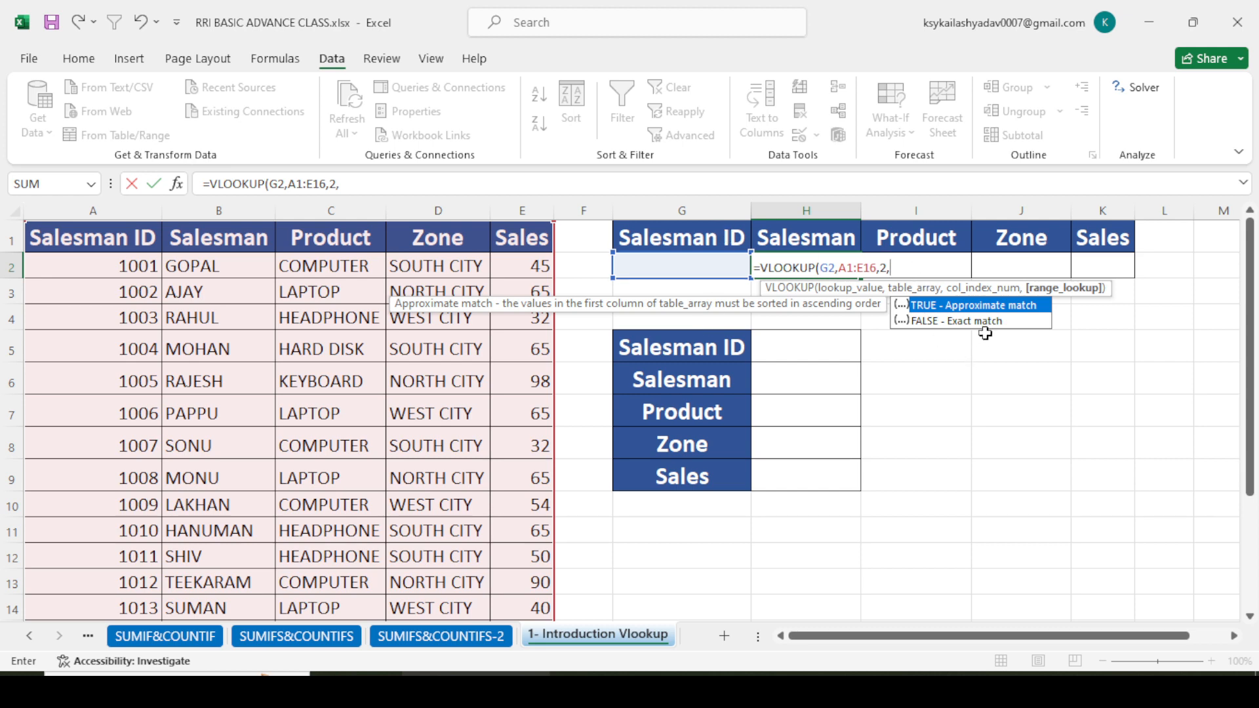
{"action": "type", "text": "0)"}
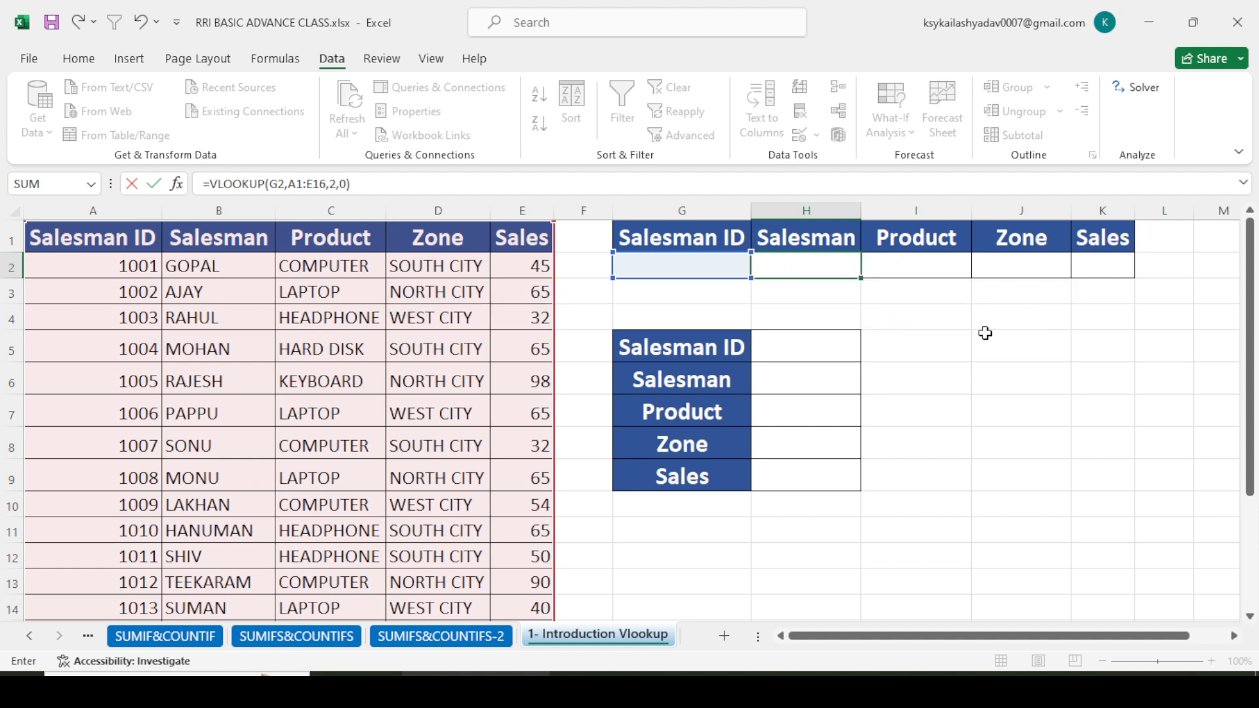
{"action": "key", "text": "Return"}
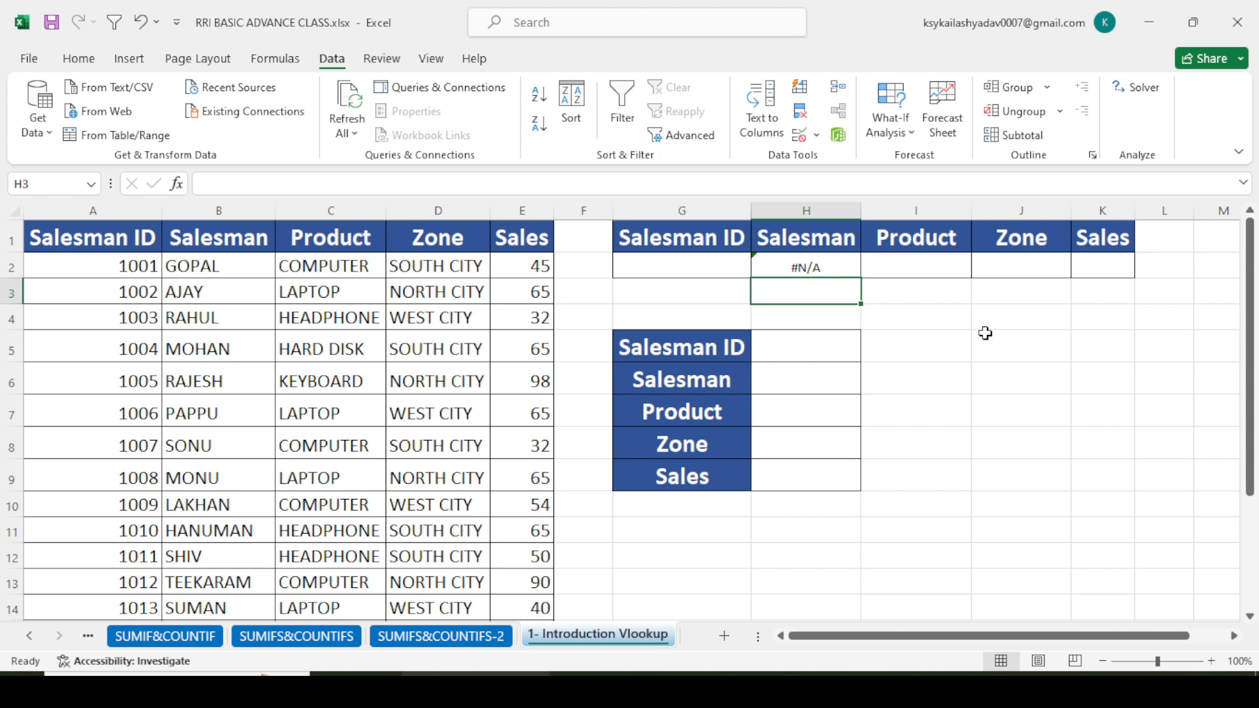
- Choose 1002 from the Salesman ID dropdown in G2
{"action": "left_click", "coordinate": [676, 263]}
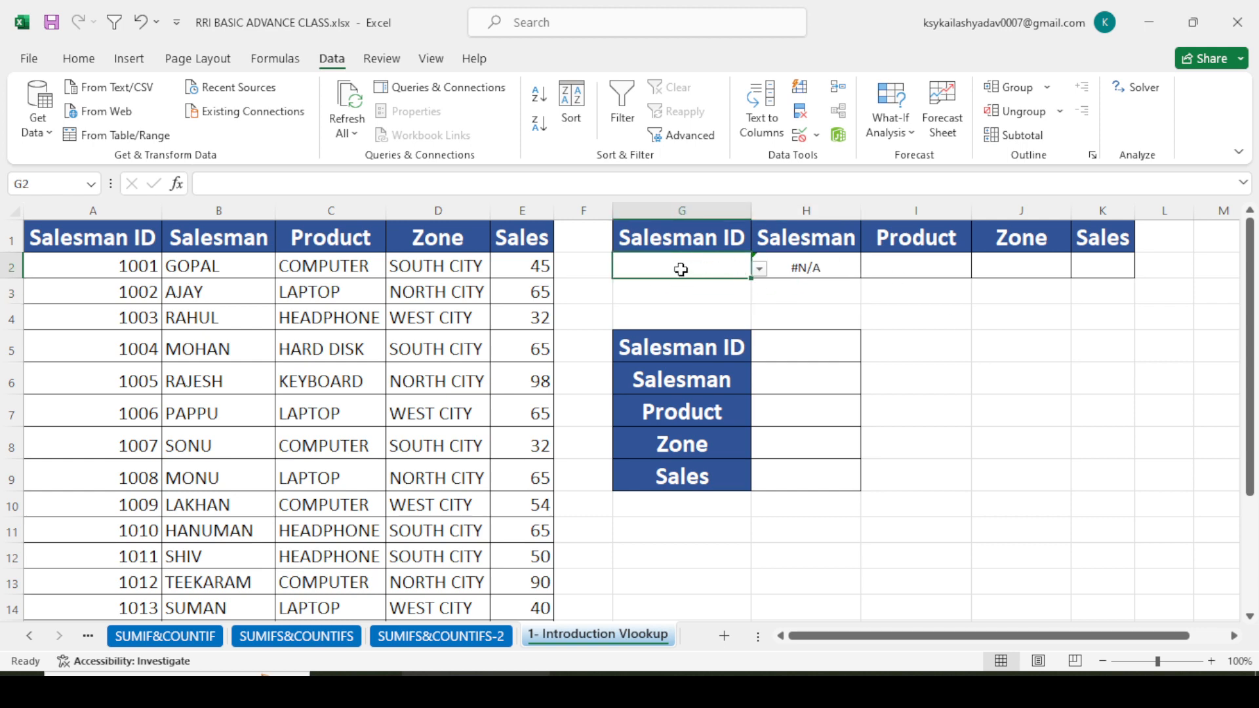
{"action": "left_click", "coordinate": [759, 268]}
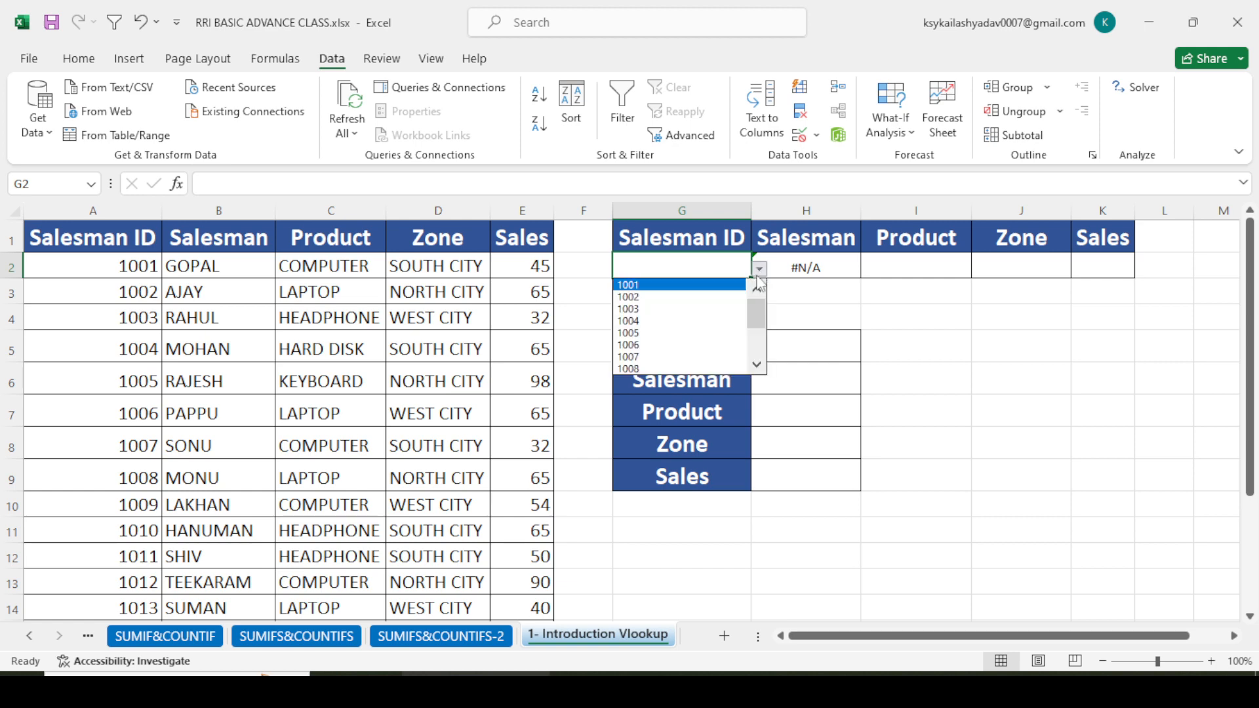
{"action": "left_click", "coordinate": [652, 299]}
{"action": "left_click", "coordinate": [812, 309]}
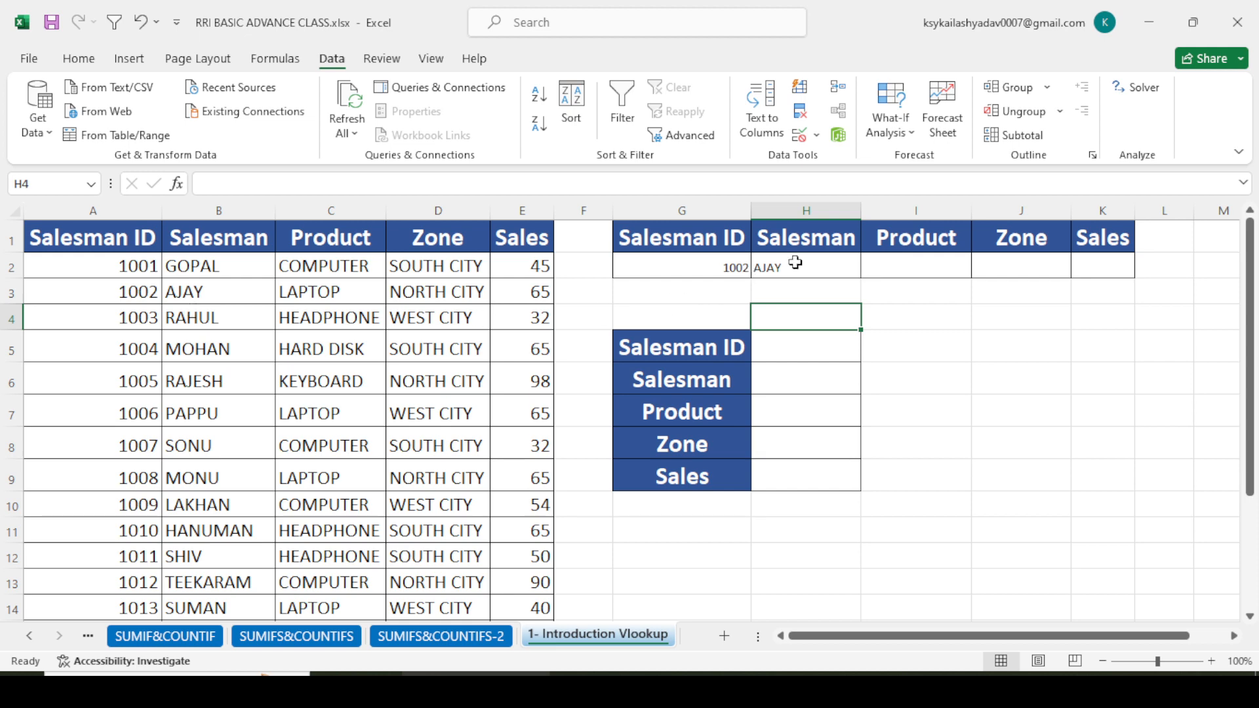
- Enter =VLOOKUP(G2,A1:E16,3,0) in I2 to return the product for the selected Salesman ID
{"action": "left_click", "coordinate": [914, 269]}
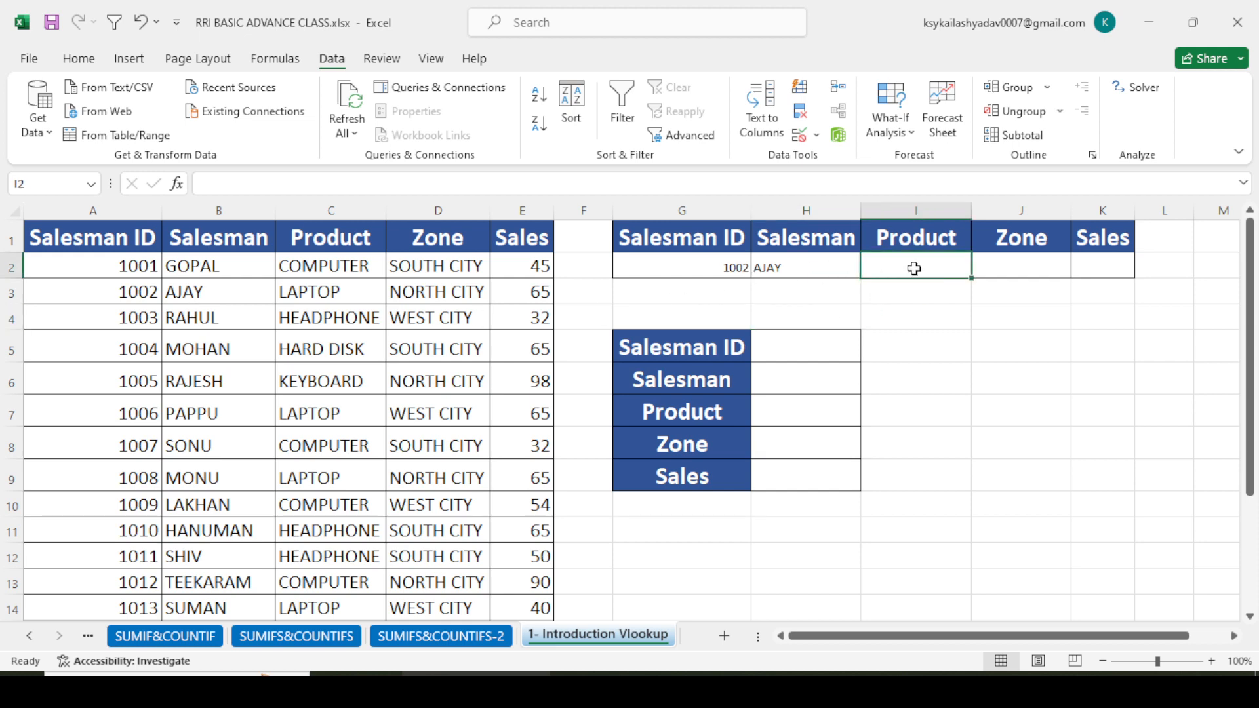
{"action": "type", "text": "="}
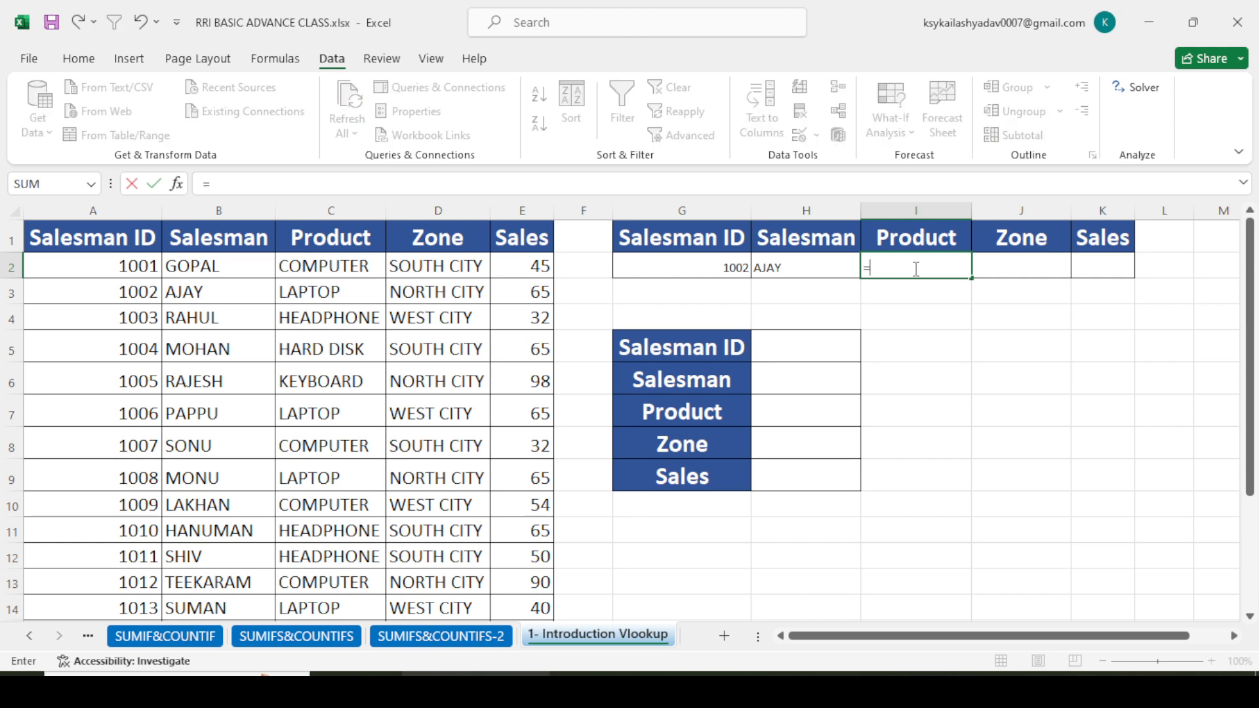
{"action": "type", "text": "VL"}
{"action": "key", "text": "Tab"}
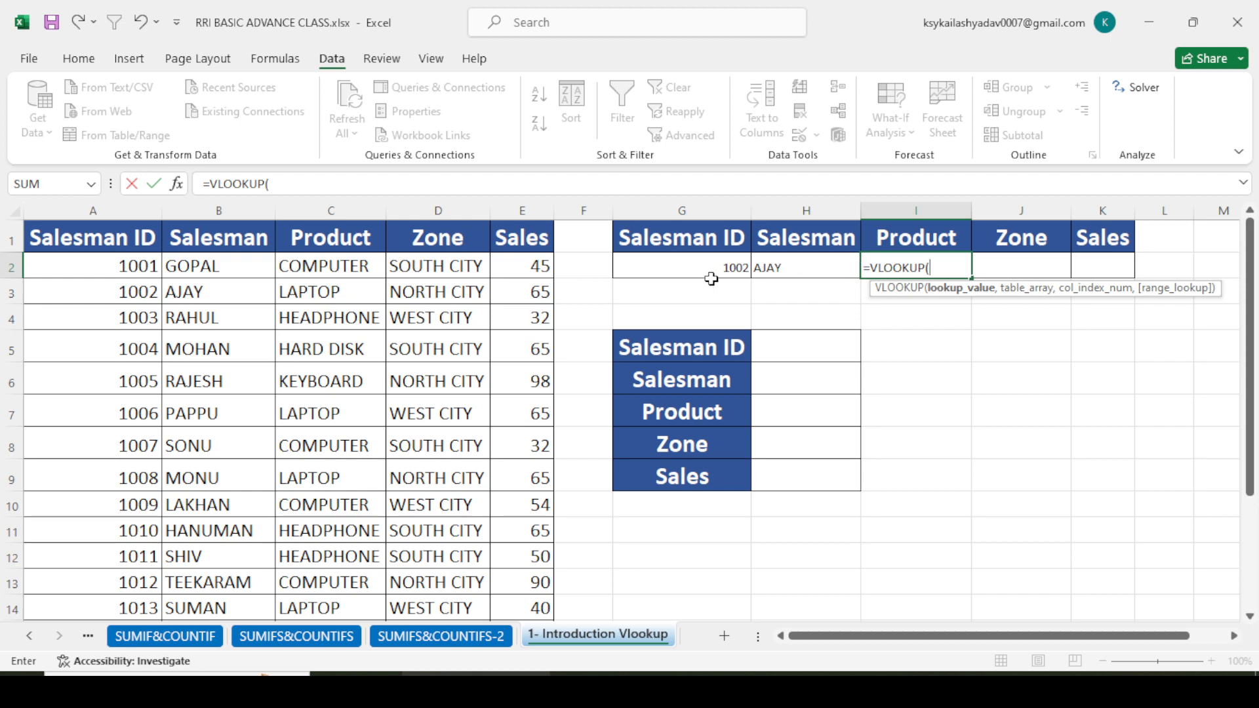
{"action": "left_click", "coordinate": [700, 260]}
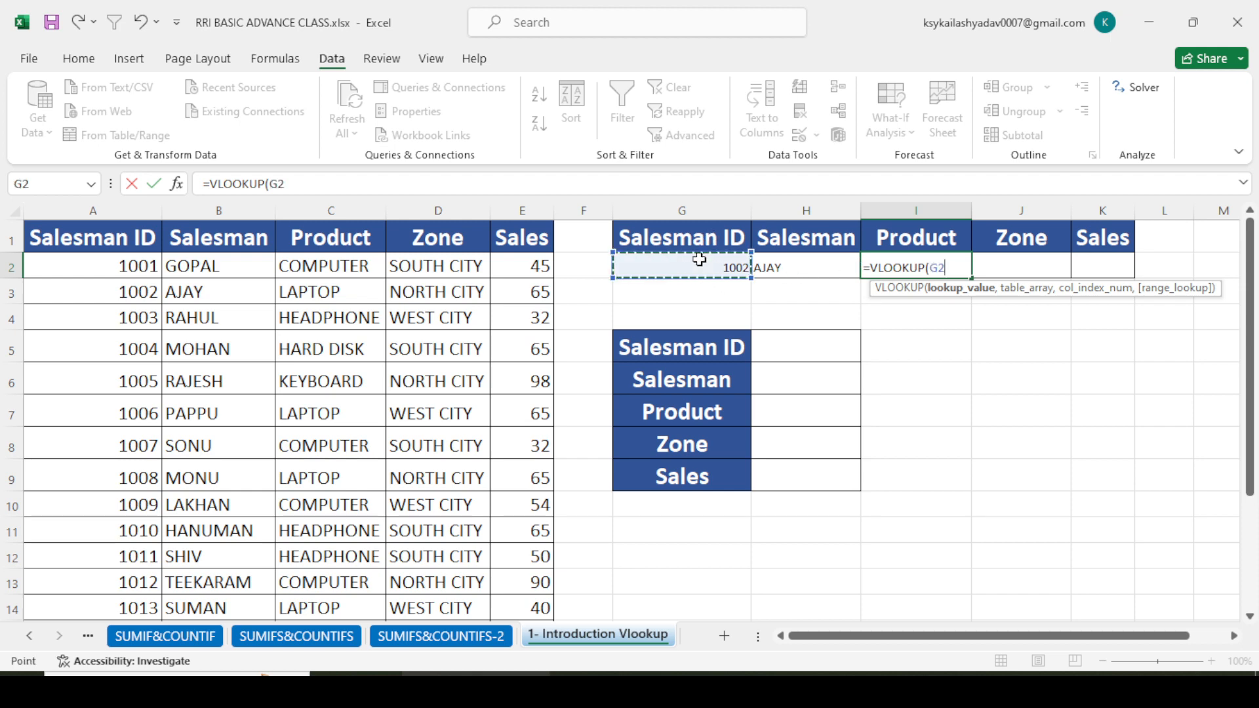
{"action": "type", "text": ","}
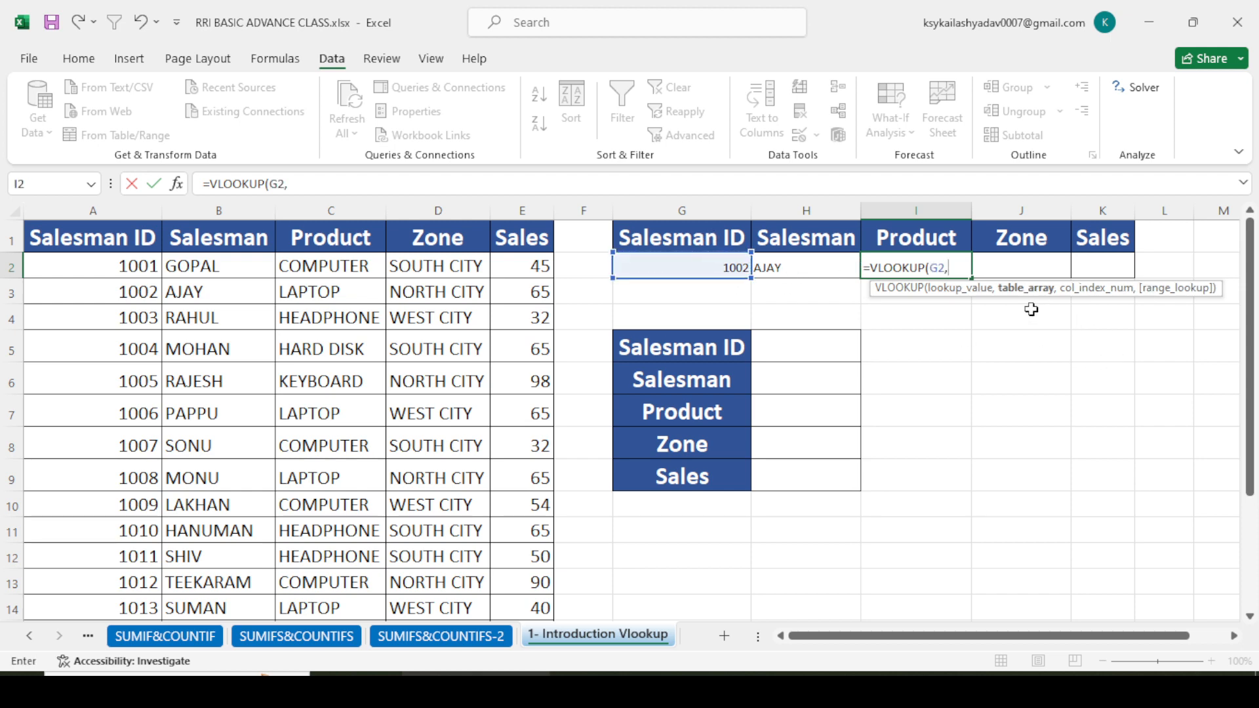
{"action": "left_click_drag", "start_coordinate": [102, 235], "coordinate": [510, 575]}
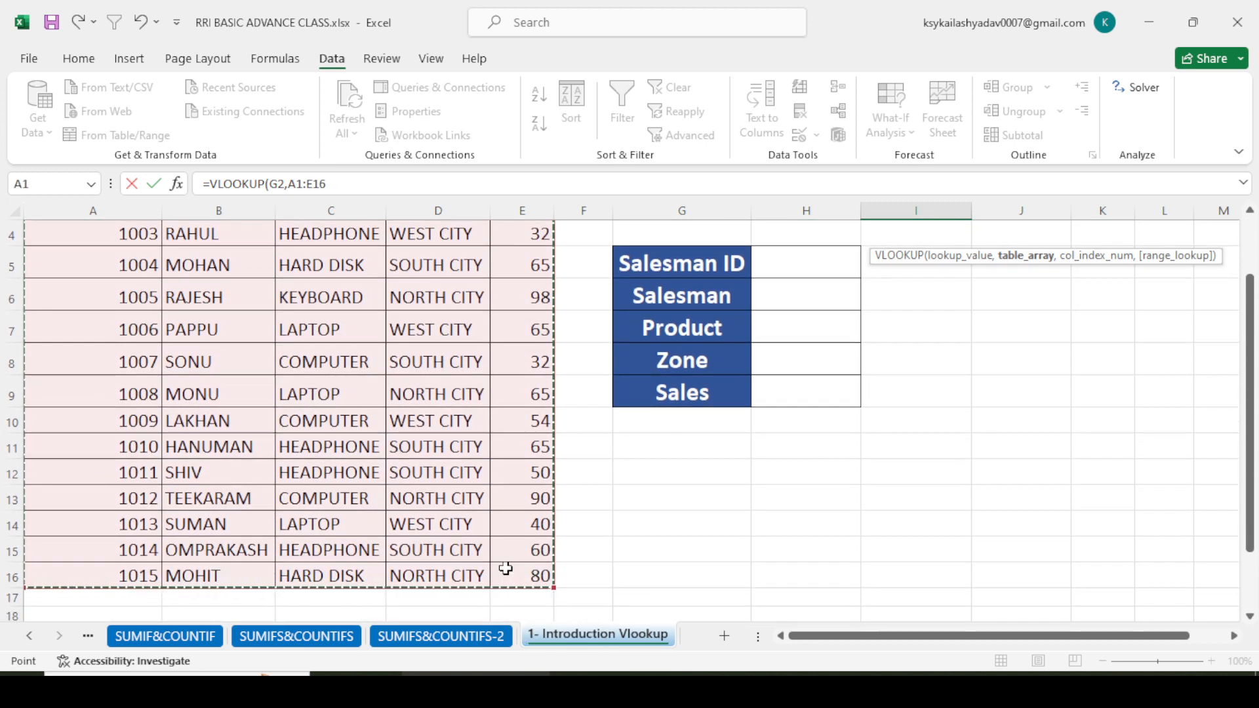
{"action": "type", "text": ","}
{"action": "scroll", "coordinate": [676, 553], "scroll_direction": "up", "scroll_amount": 1}
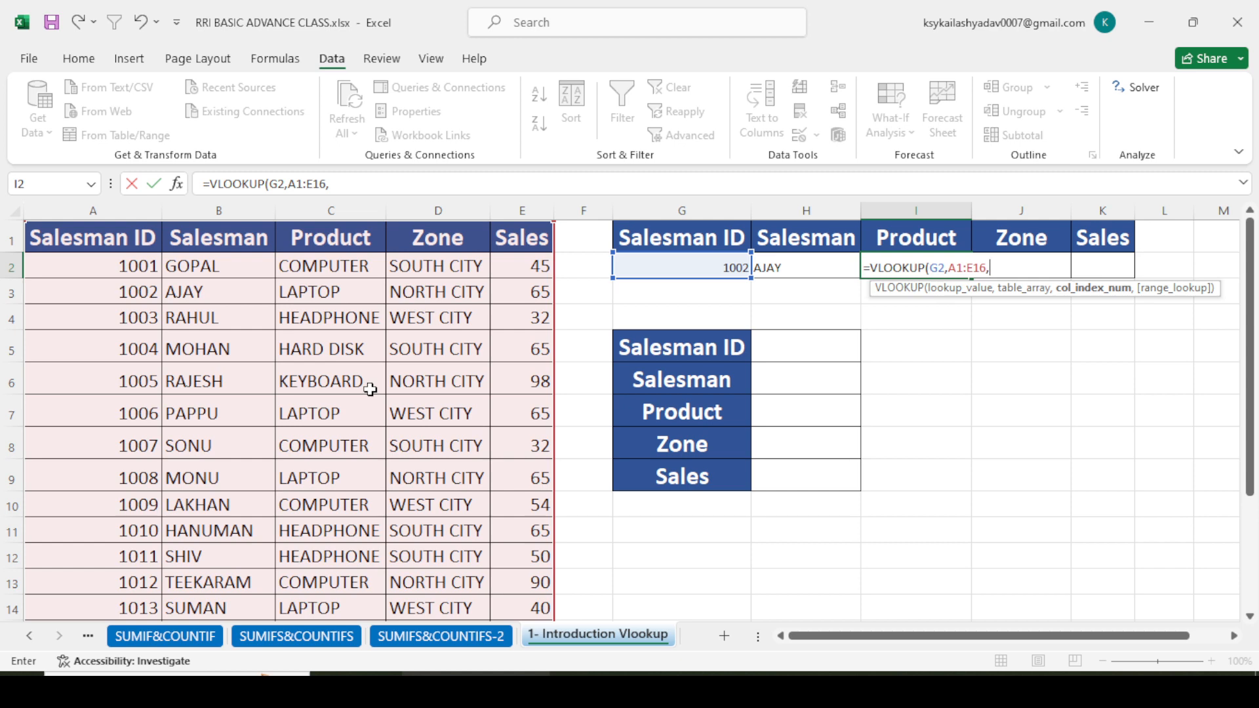
{"action": "type", "text": ","}
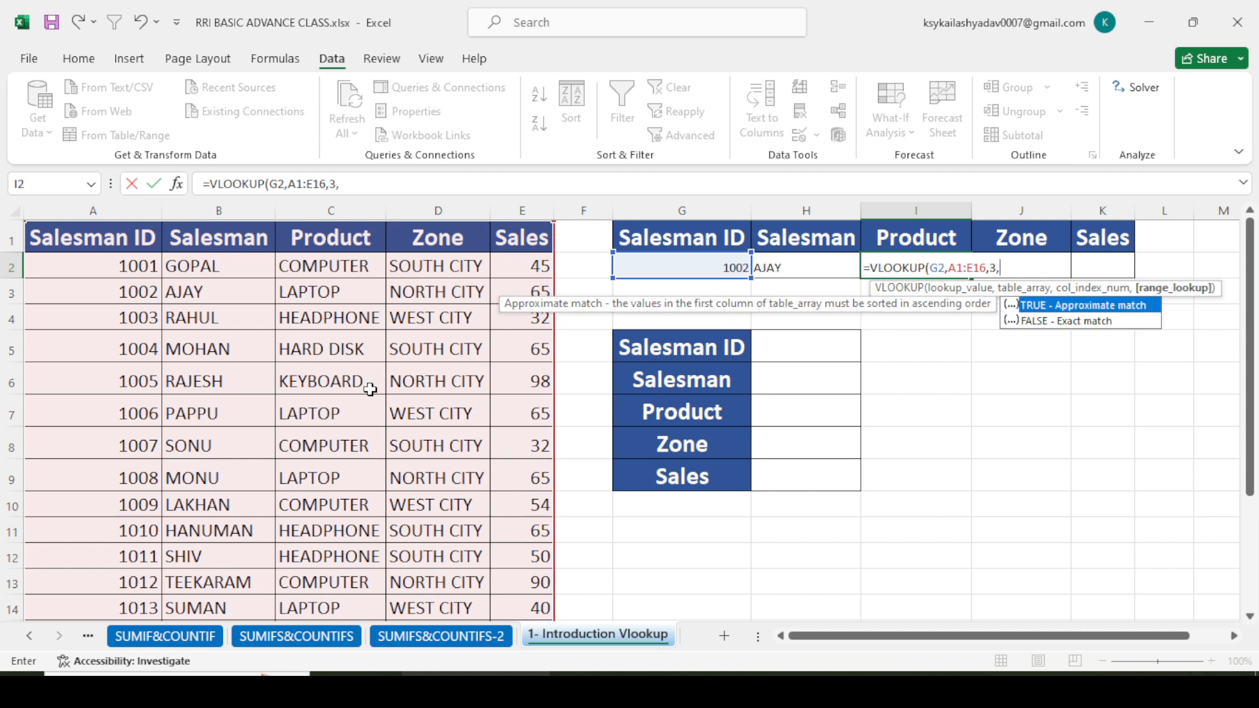
{"action": "type", "text": "0"}
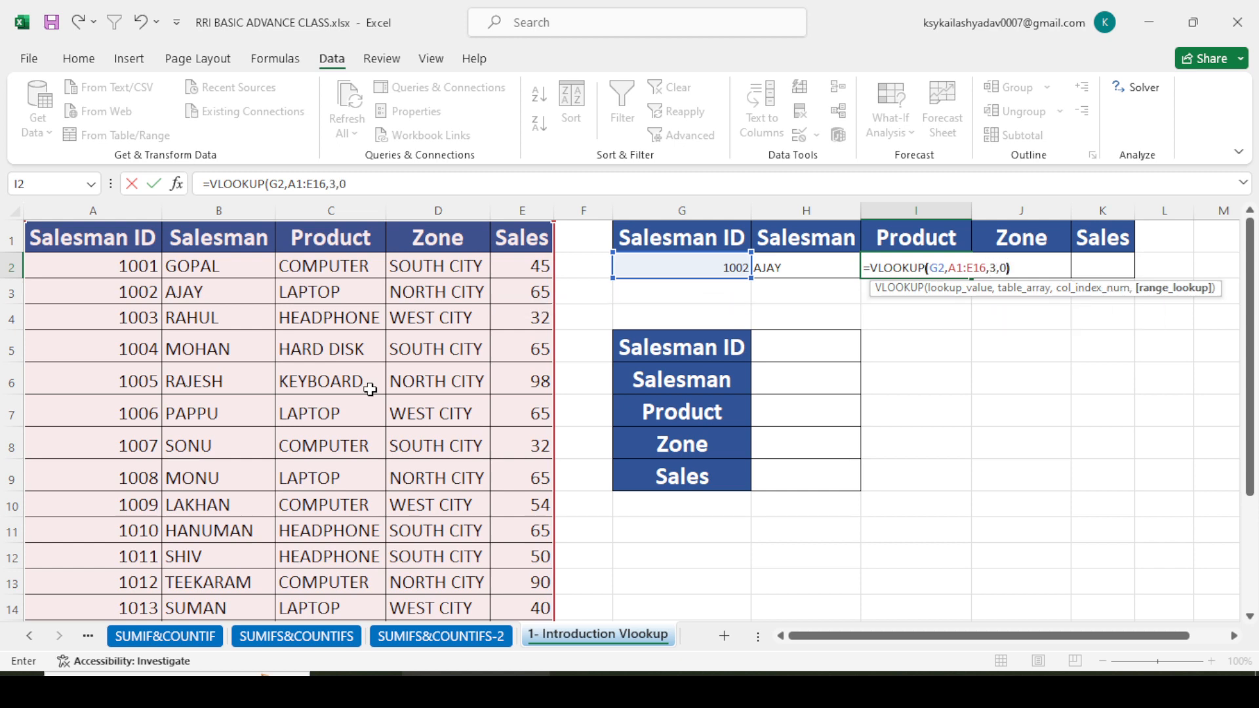
{"action": "type", "text": ")"}
{"action": "key", "text": "Return"}
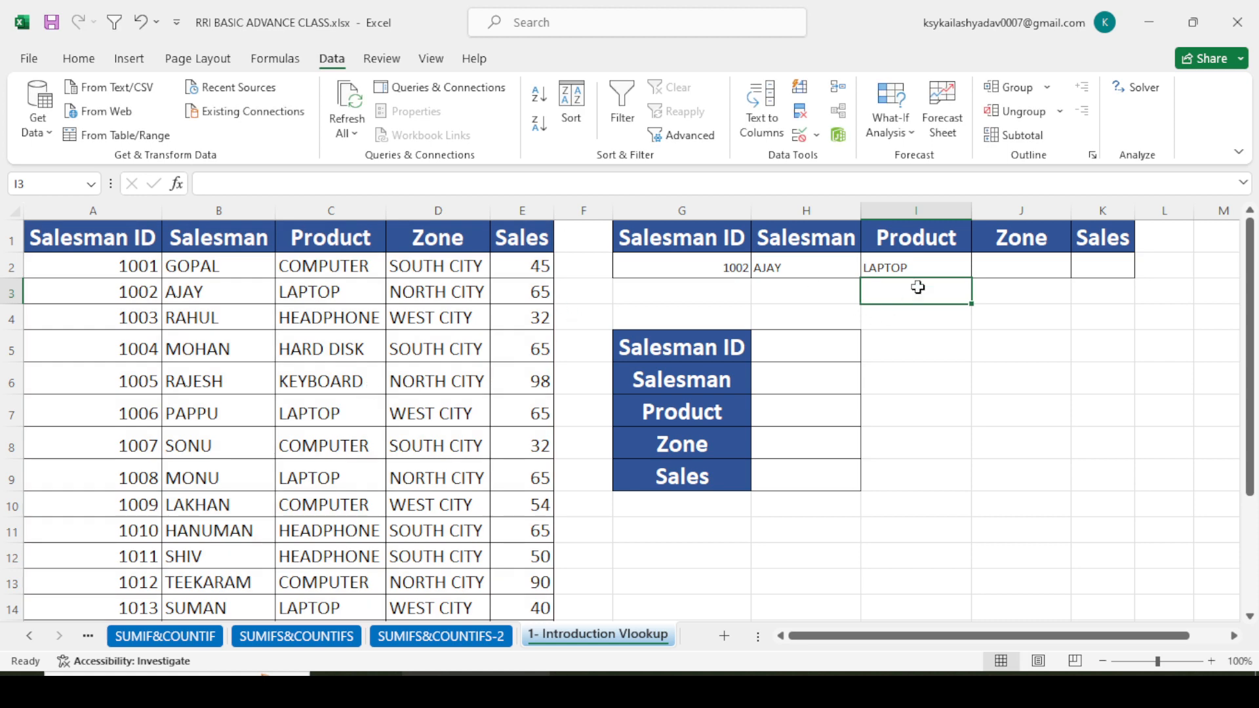
- Enter =VLOOKUP(G2,A1:E16,4,0) in J2 to return the zone for the selected Salesman ID
{"action": "left_click", "coordinate": [1026, 269]}
{"action": "type", "text": "="}
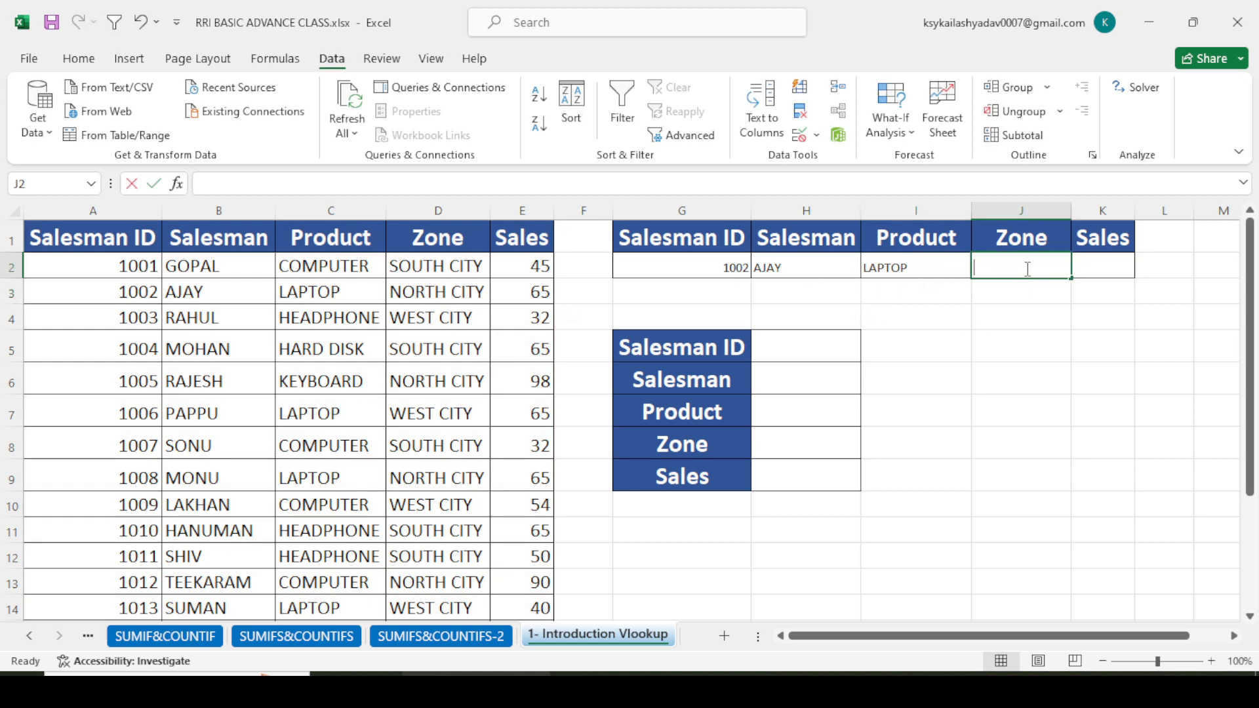
{"action": "type", "text": "VL"}
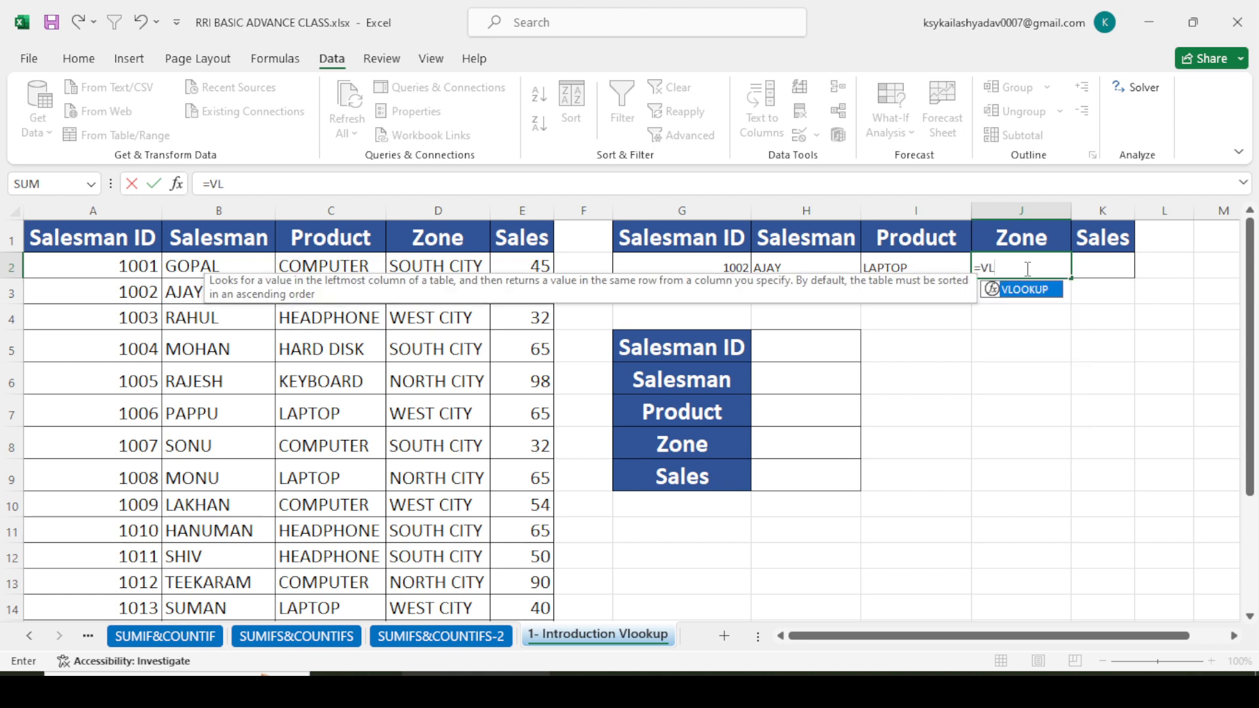
{"action": "key", "text": "Tab"}
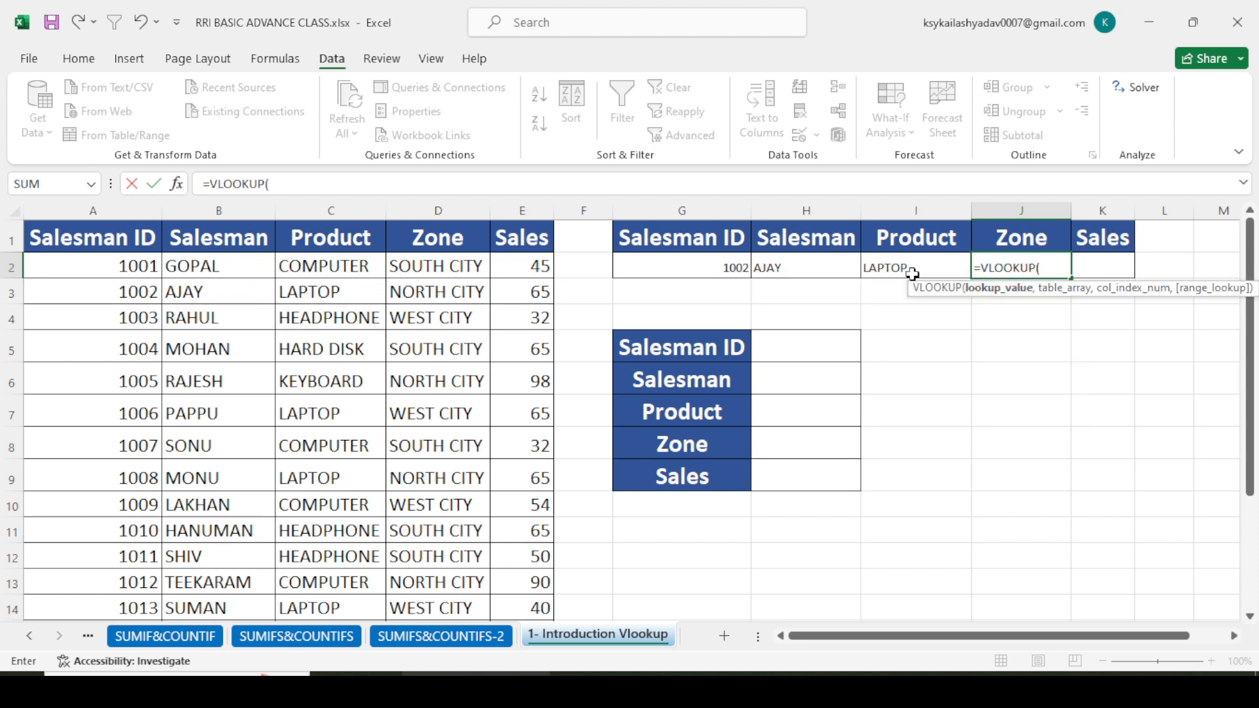
{"action": "left_click", "coordinate": [694, 265]}
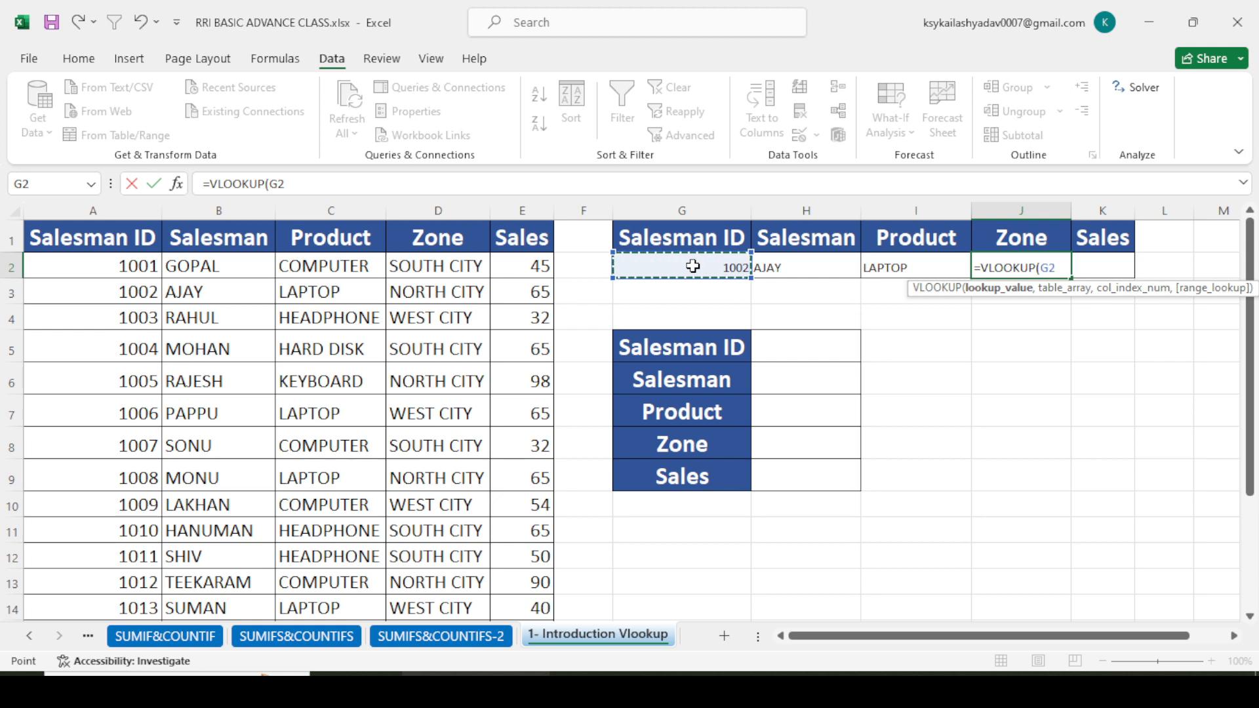
{"action": "type", "text": ","}
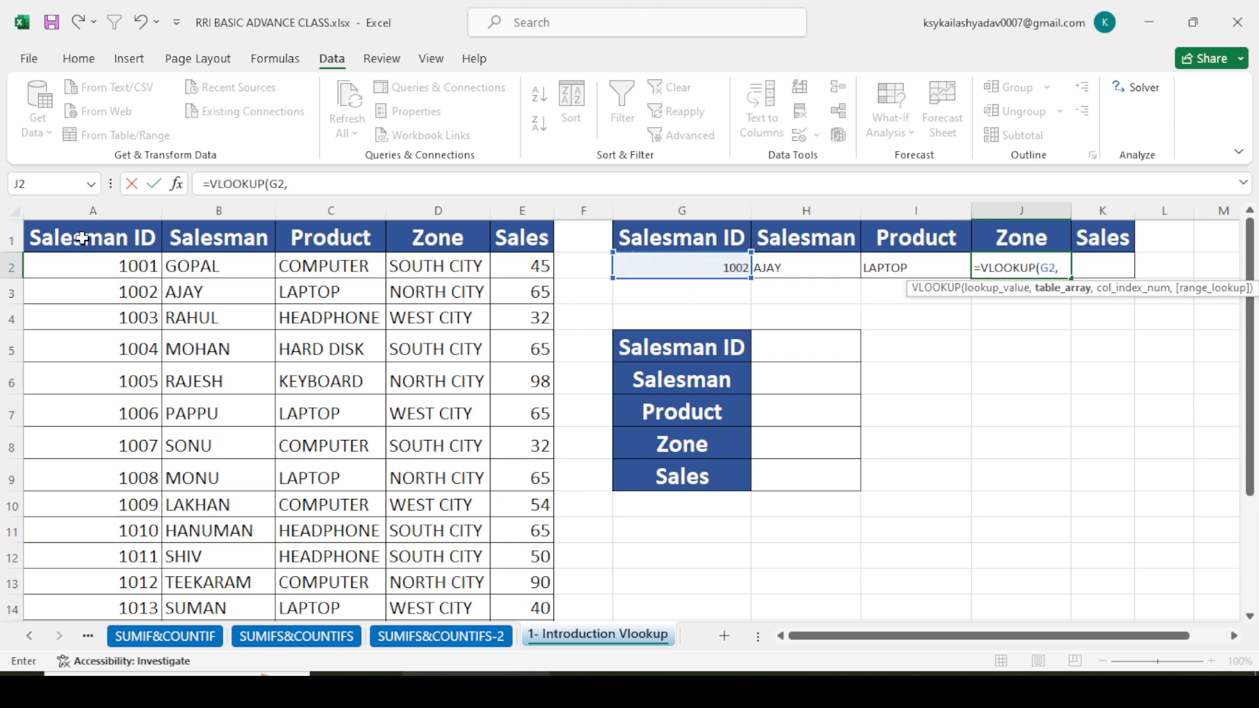
{"action": "left_click_drag", "start_coordinate": [82, 238], "coordinate": [492, 596]}
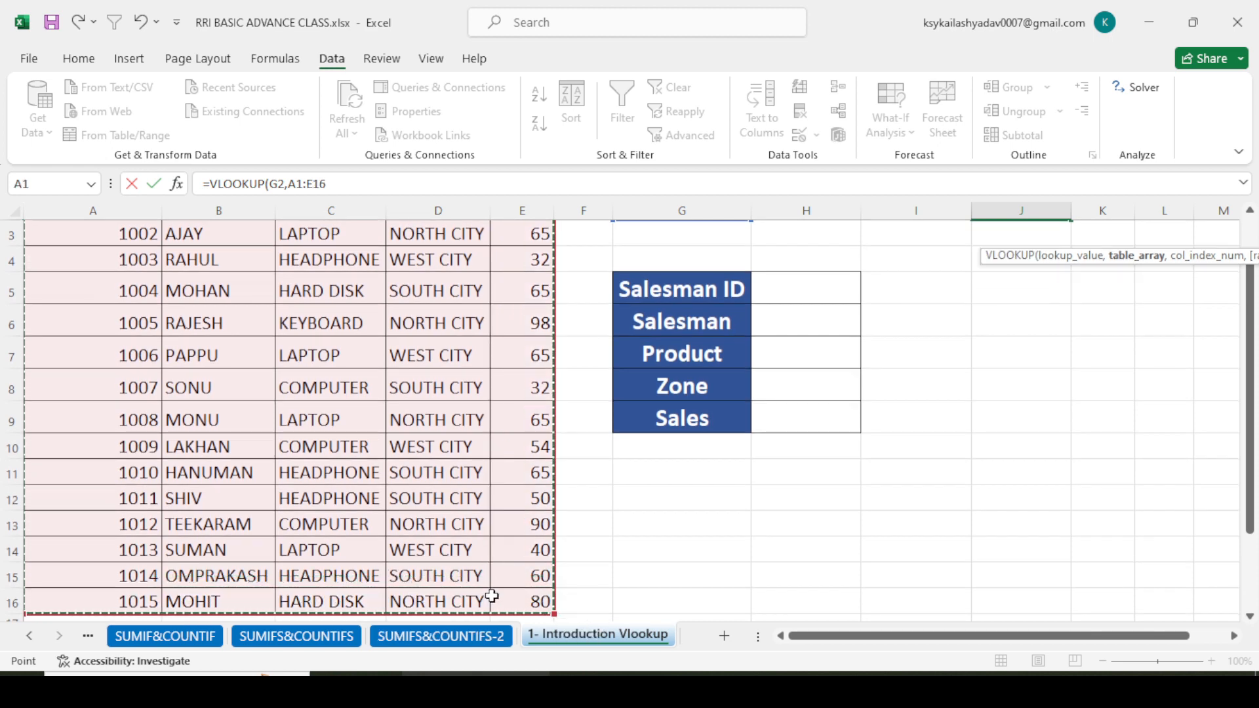
{"action": "type", "text": ","}
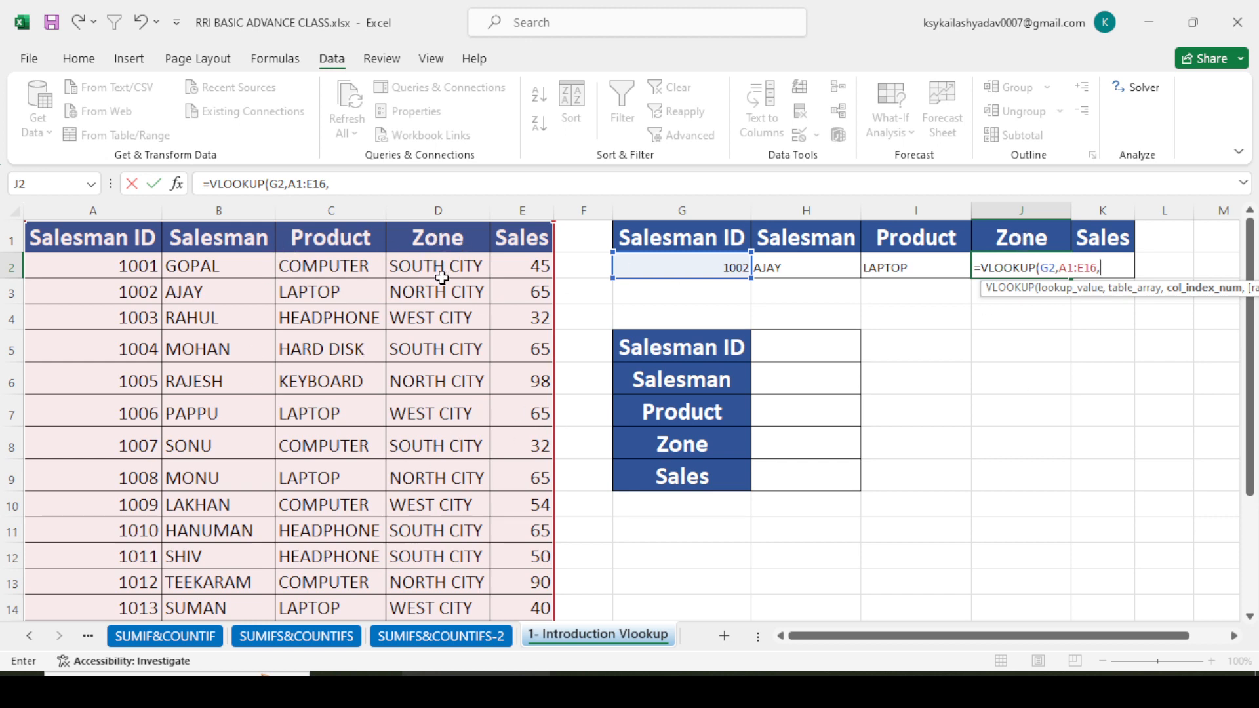
{"action": "type", "text": "4"}
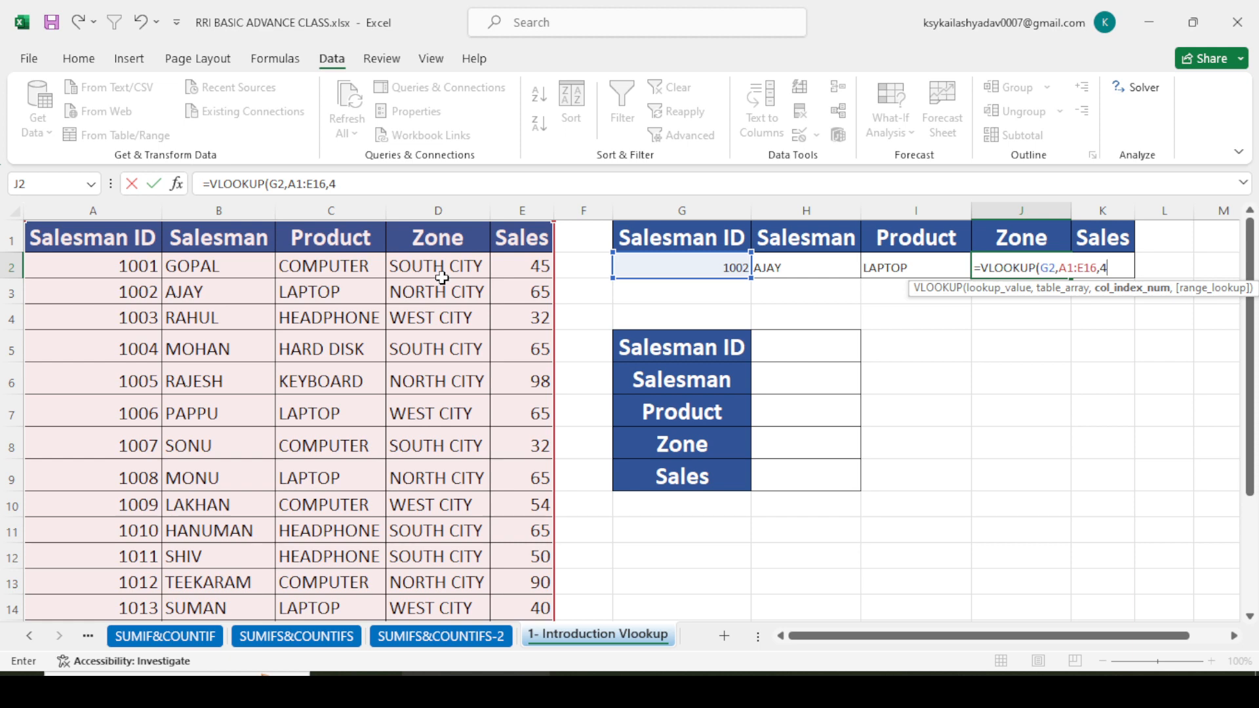
{"action": "type", "text": ",0"}
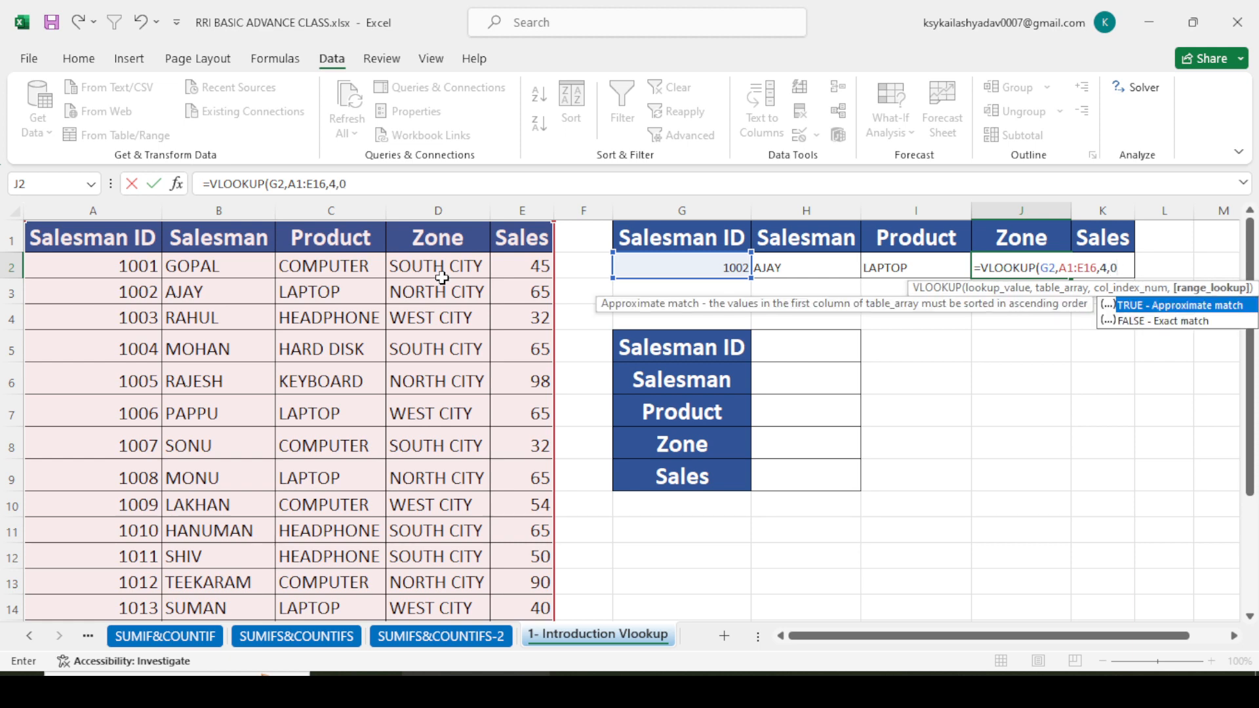
{"action": "type", "text": ")"}
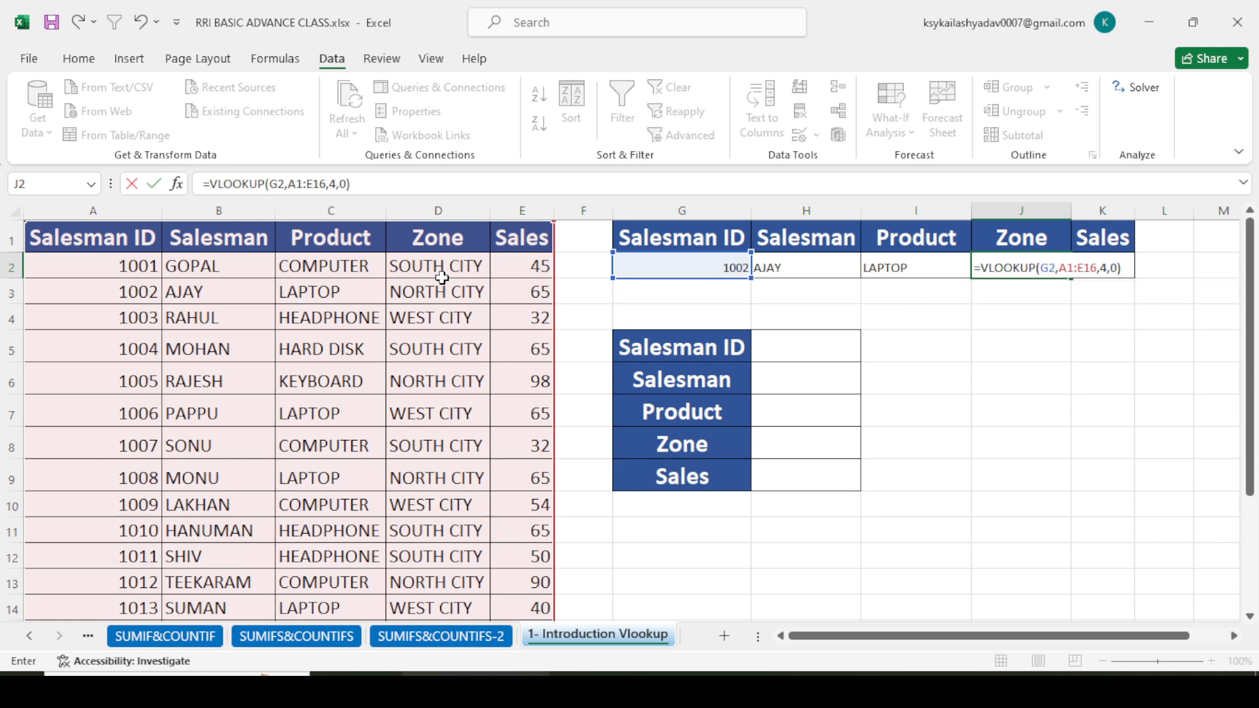
{"action": "key", "text": "Return"}
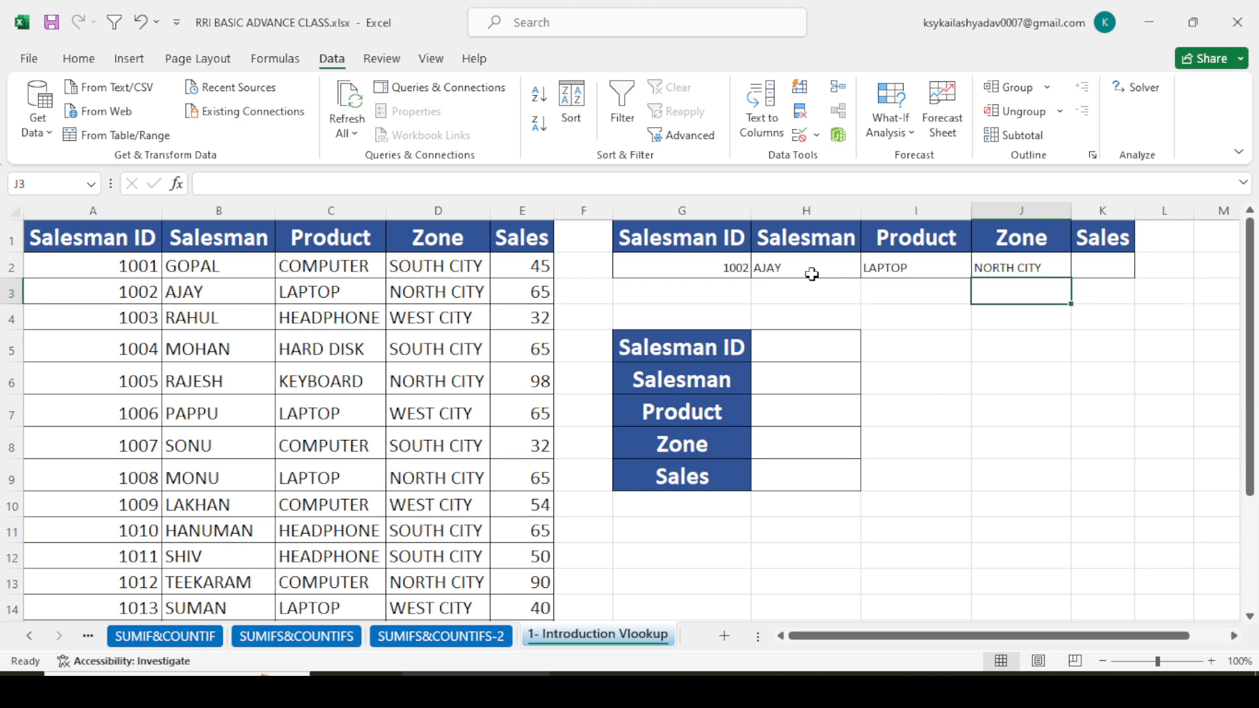
- Delete the VLOOKUP formulas from the Salesman, Product and Zone cells H2:J2
{"action": "left_click_drag", "start_coordinate": [807, 271], "coordinate": [1017, 269]}
{"action": "key", "text": "Delete"}
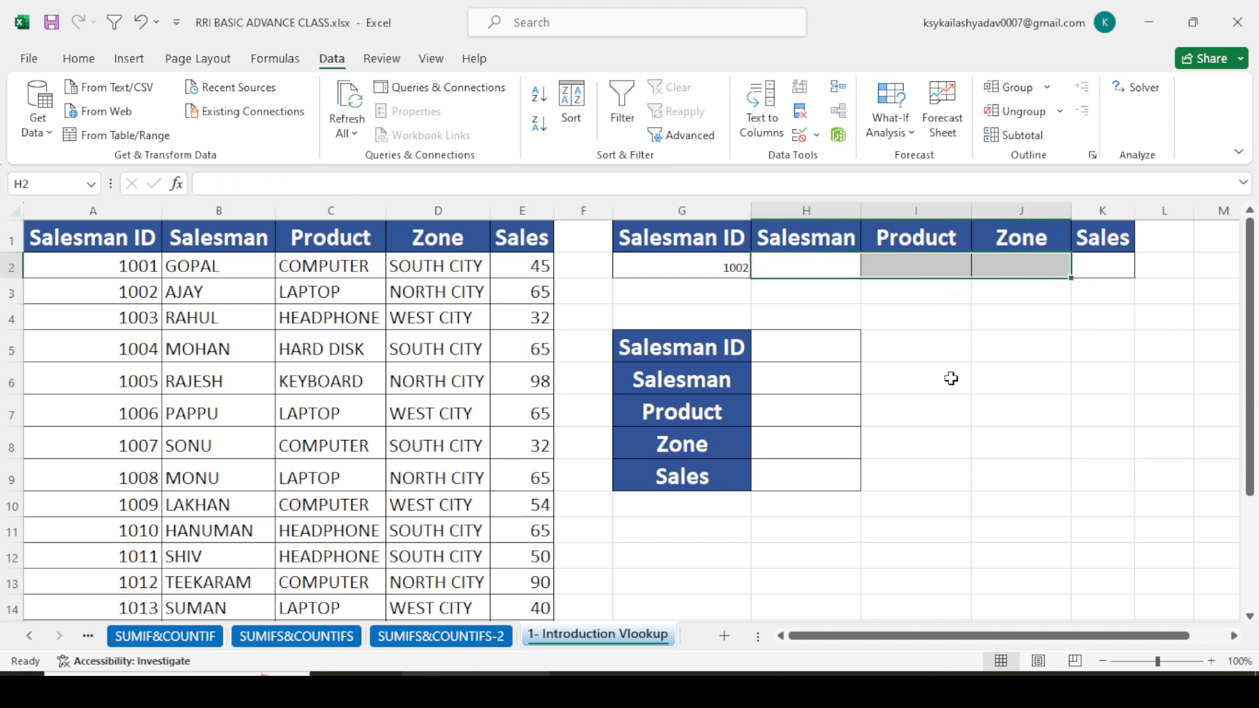
- Enter =VLOOKUP($G$2,$A$1:$E$16,2,0) in H2 to return the salesman with absolute references
{"action": "left_click", "coordinate": [950, 376]}
{"action": "left_click", "coordinate": [790, 269]}
{"action": "type", "text": "="}
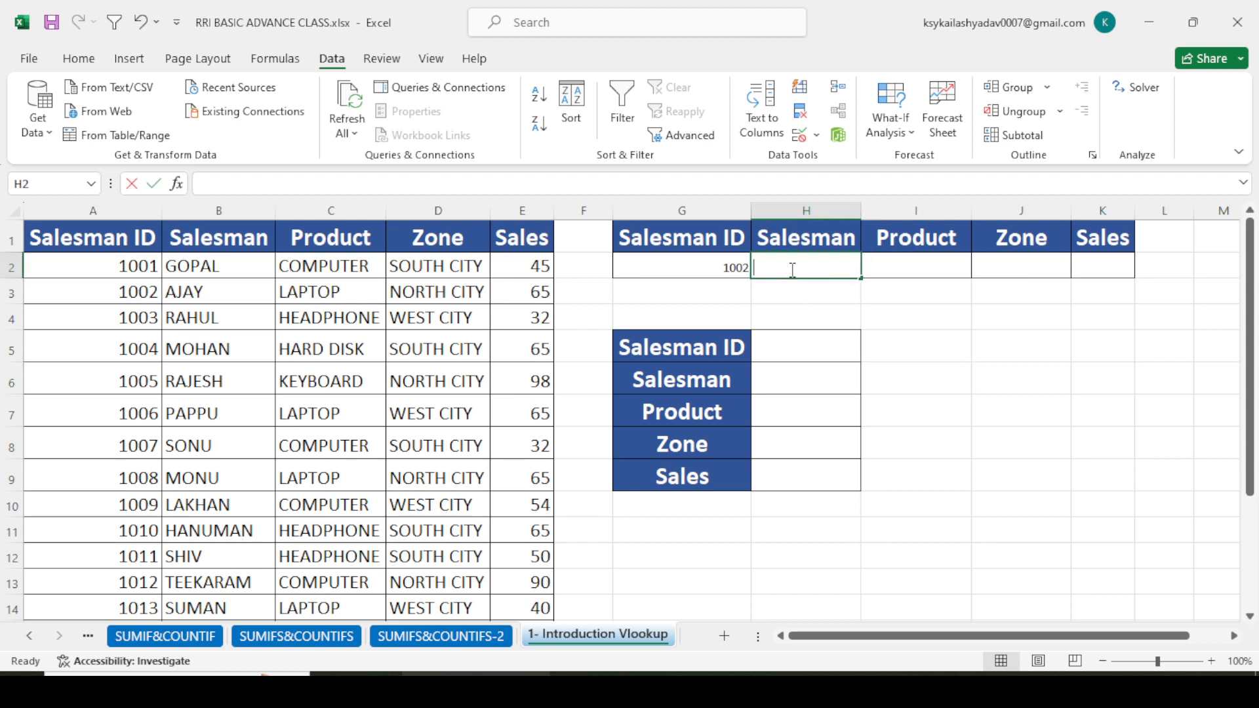
{"action": "type", "text": "VL"}
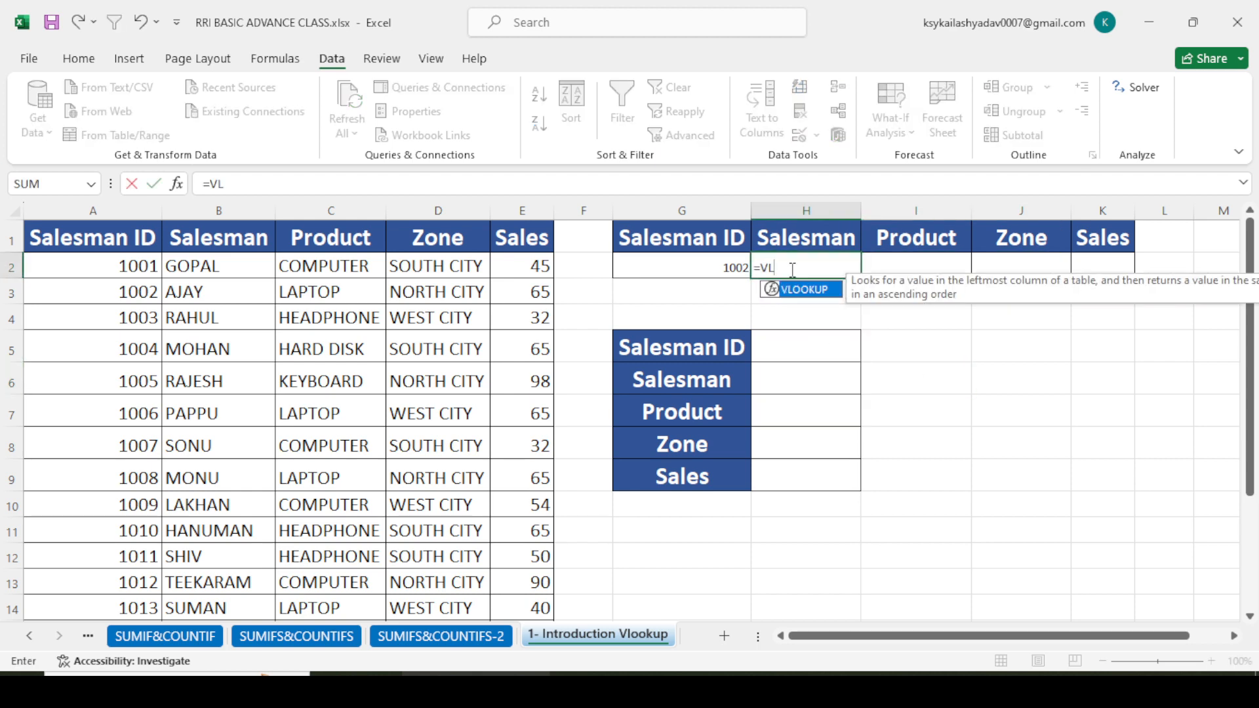
{"action": "key", "text": "Tab"}
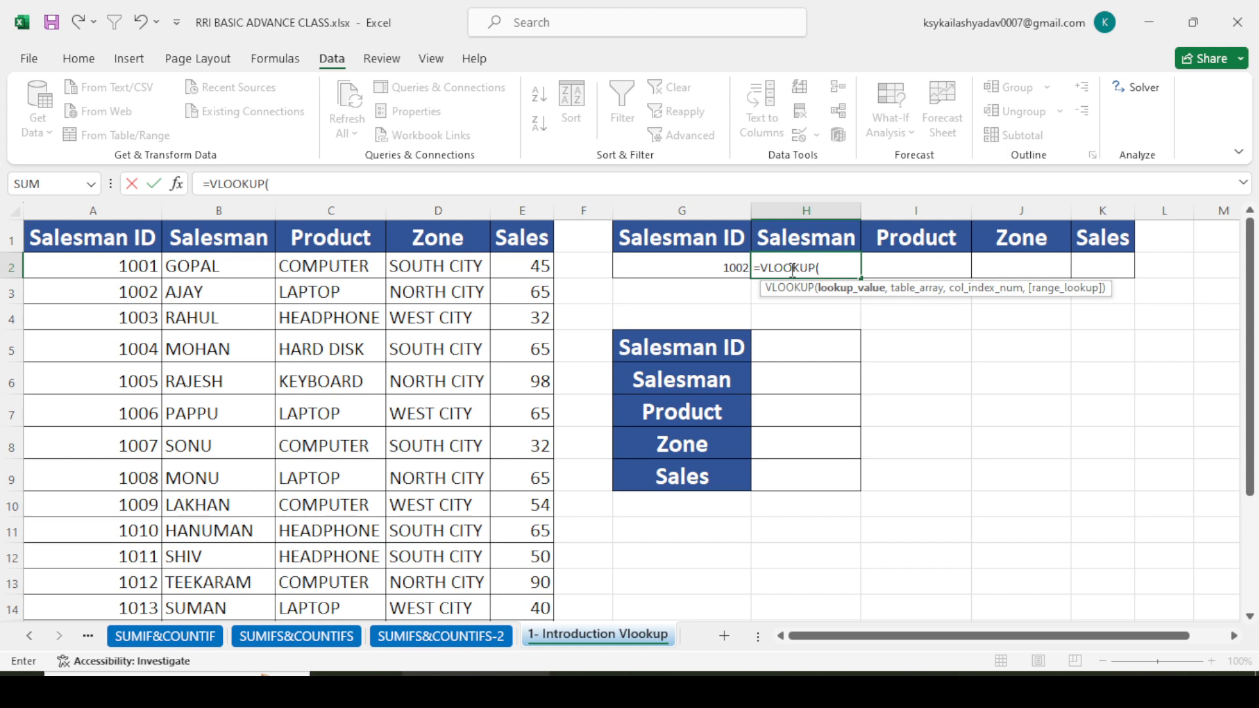
{"action": "left_click", "coordinate": [685, 270]}
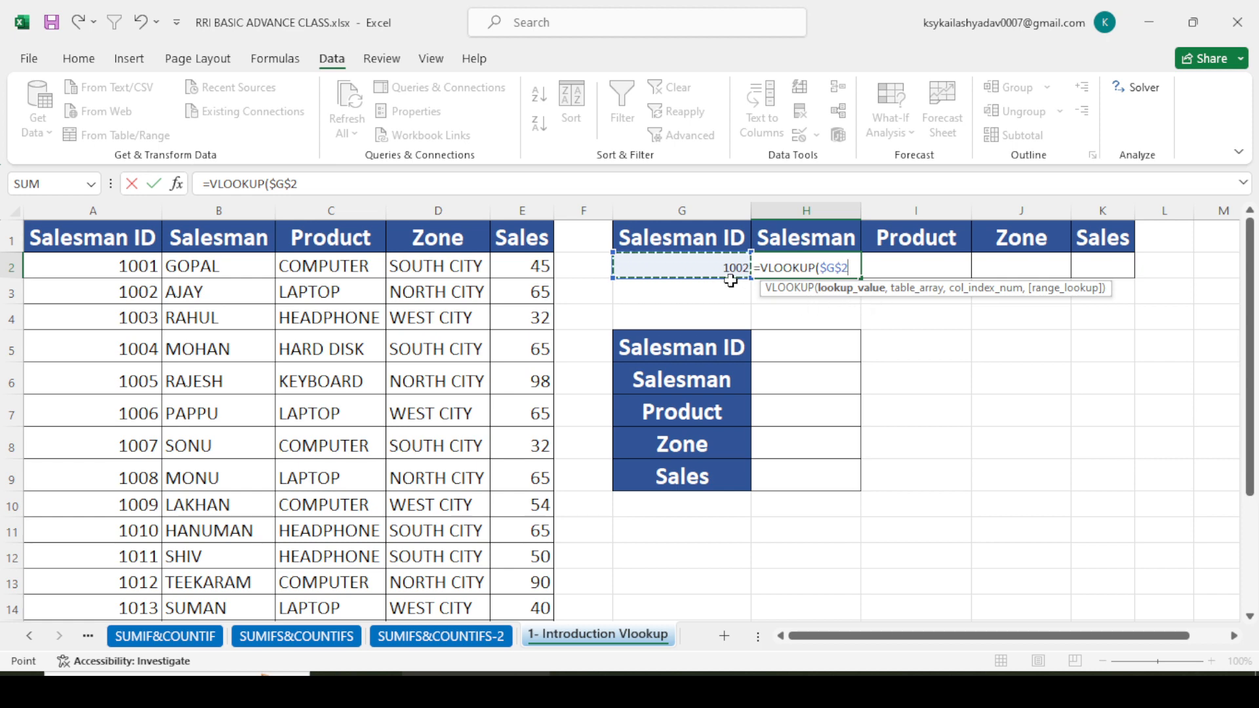
{"action": "type", "text": ","}
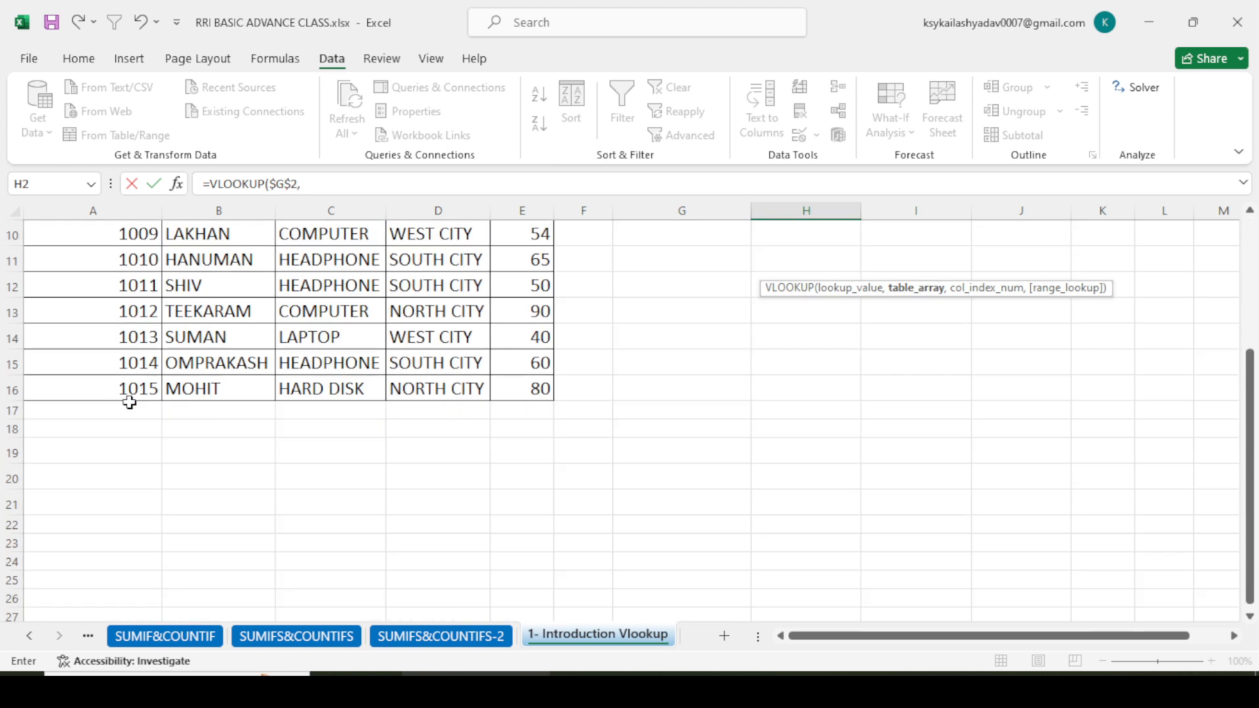
{"action": "scroll", "coordinate": [126, 403], "scroll_direction": "down", "scroll_amount": 3}
{"action": "scroll", "coordinate": [127, 403], "scroll_direction": "up", "scroll_amount": 3}
{"action": "left_click_drag", "start_coordinate": [59, 244], "coordinate": [522, 574]}
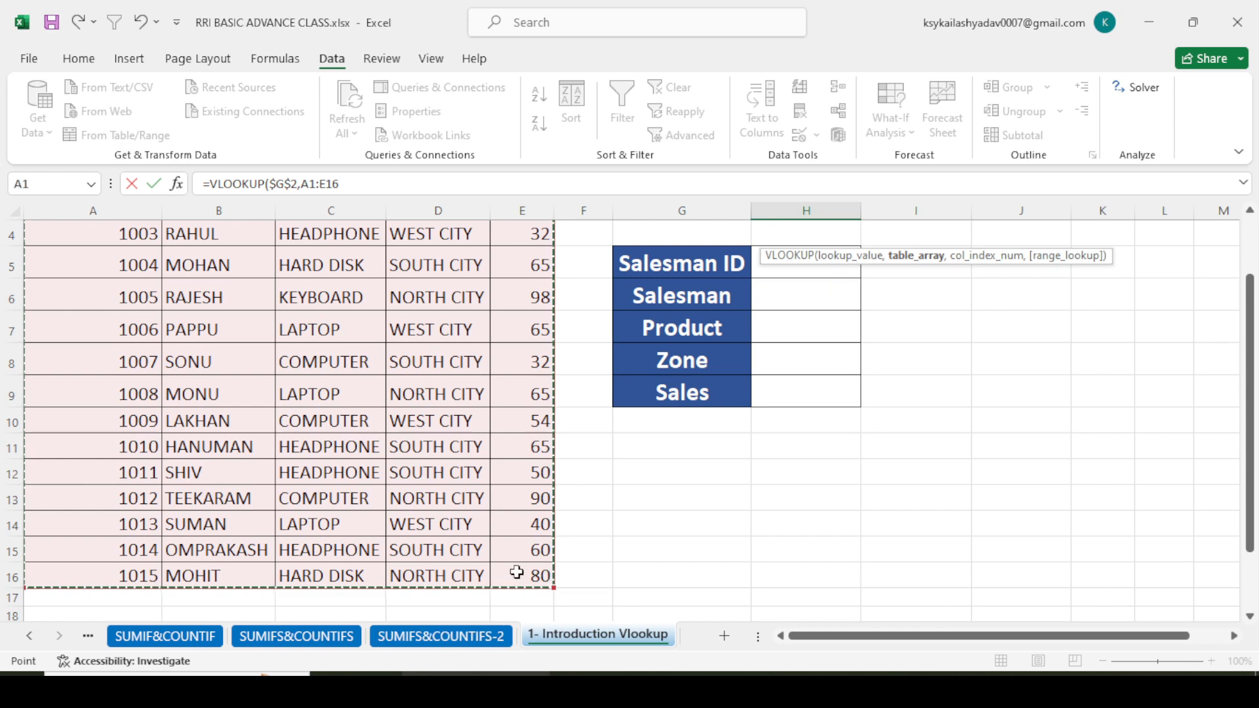
{"action": "scroll", "coordinate": [658, 446], "scroll_direction": "up", "scroll_amount": 1}
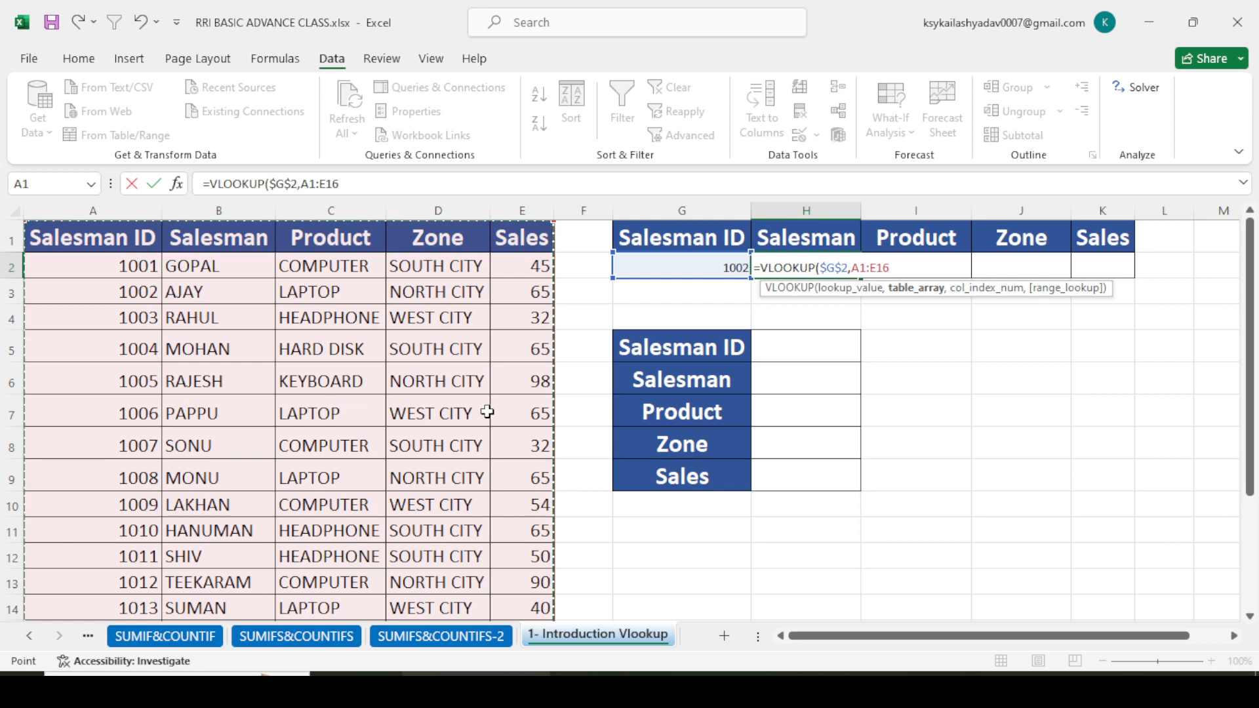
{"action": "key", "text": "F4"}
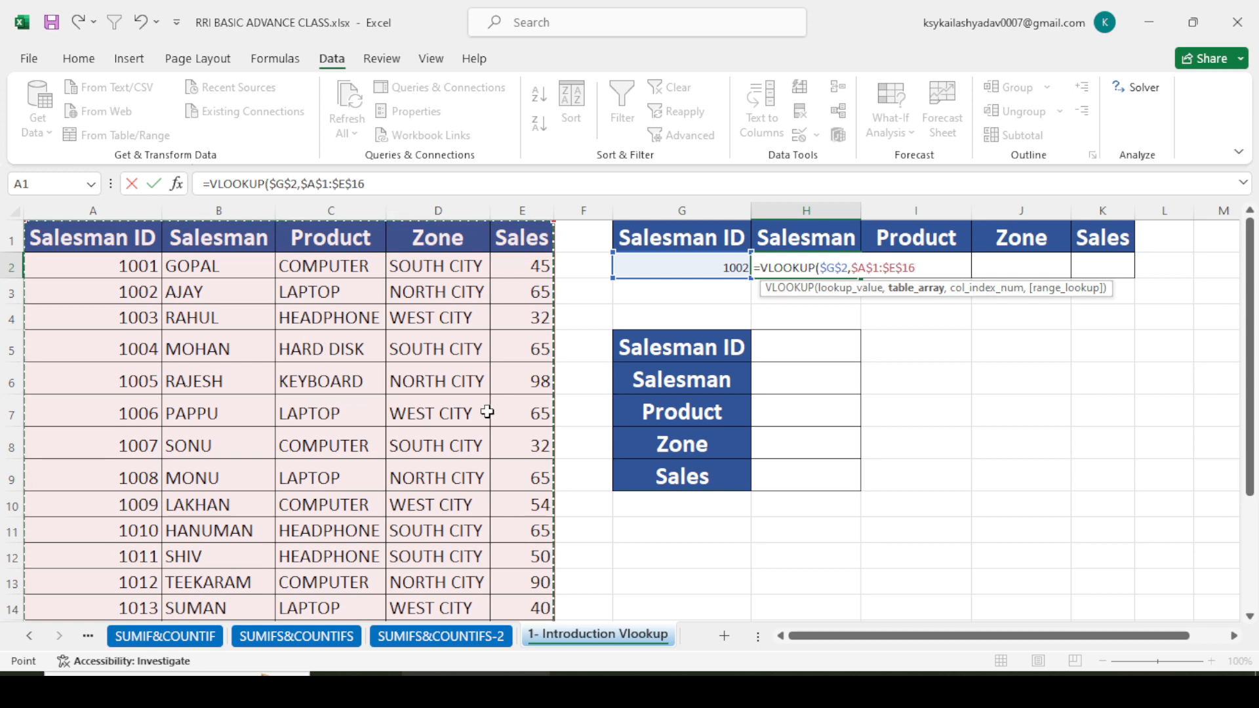
{"action": "type", "text": ","}
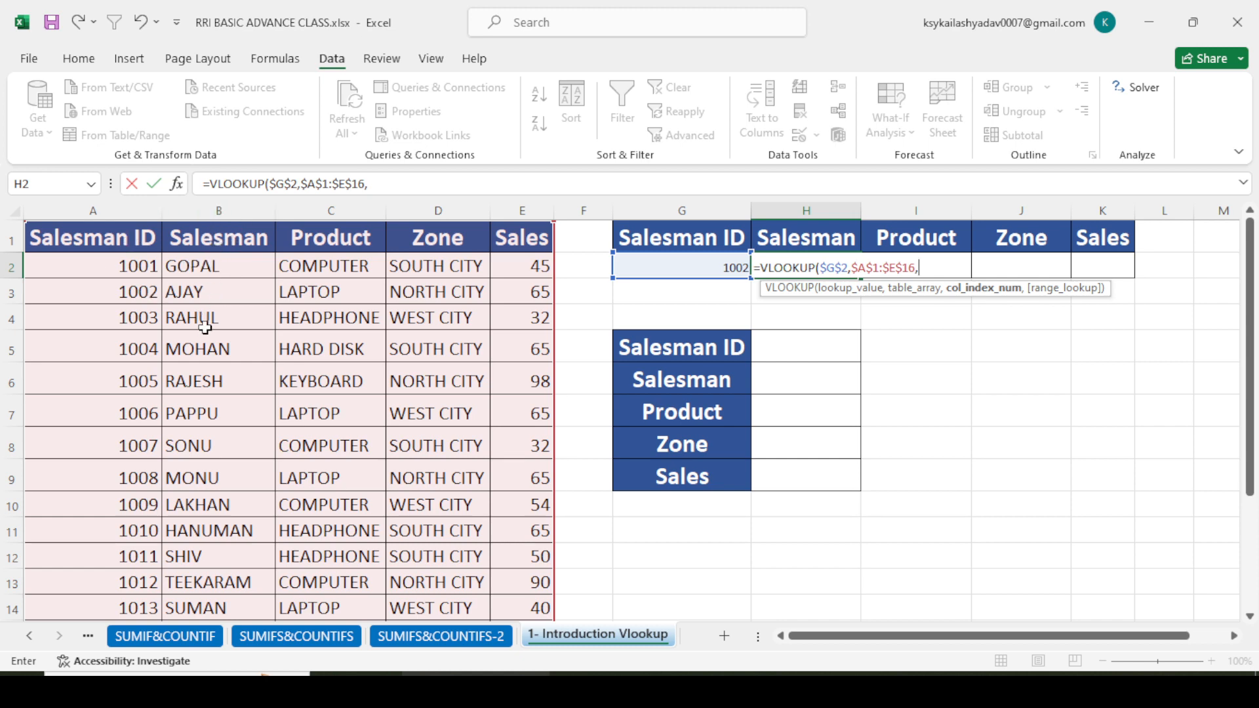
{"action": "type", "text": ",0"}
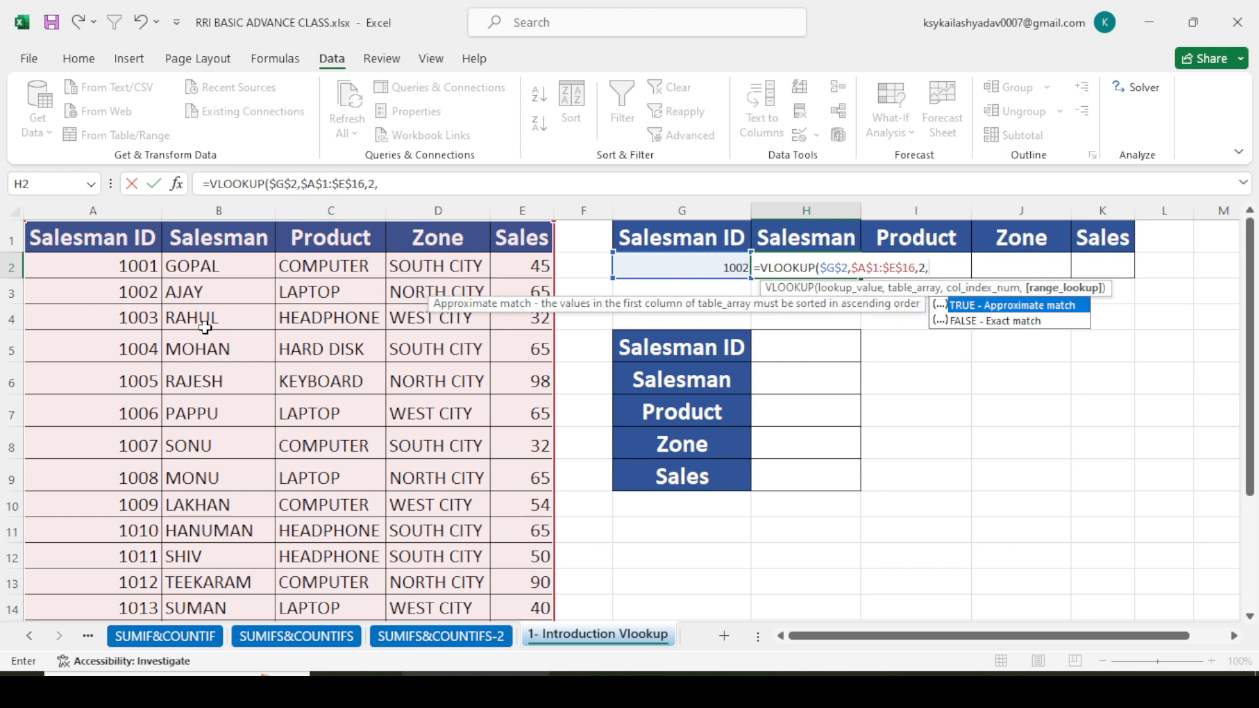
{"action": "type", "text": ")"}
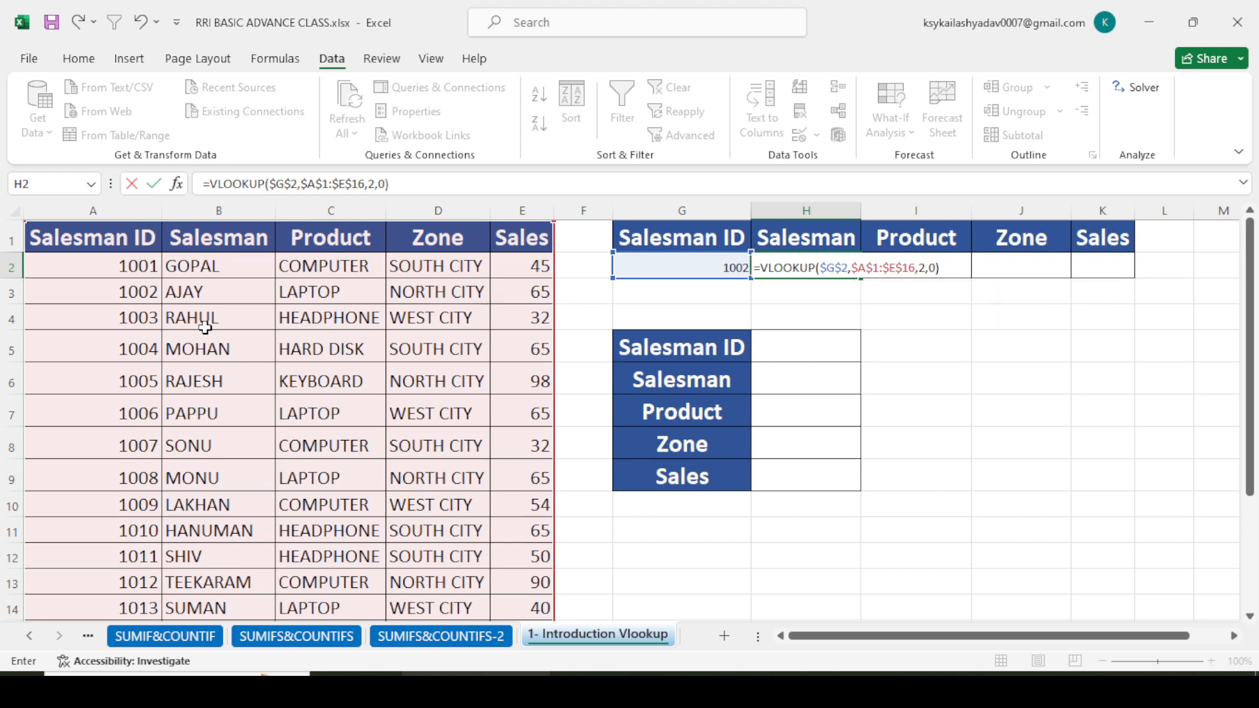
{"action": "key", "text": "Return"}
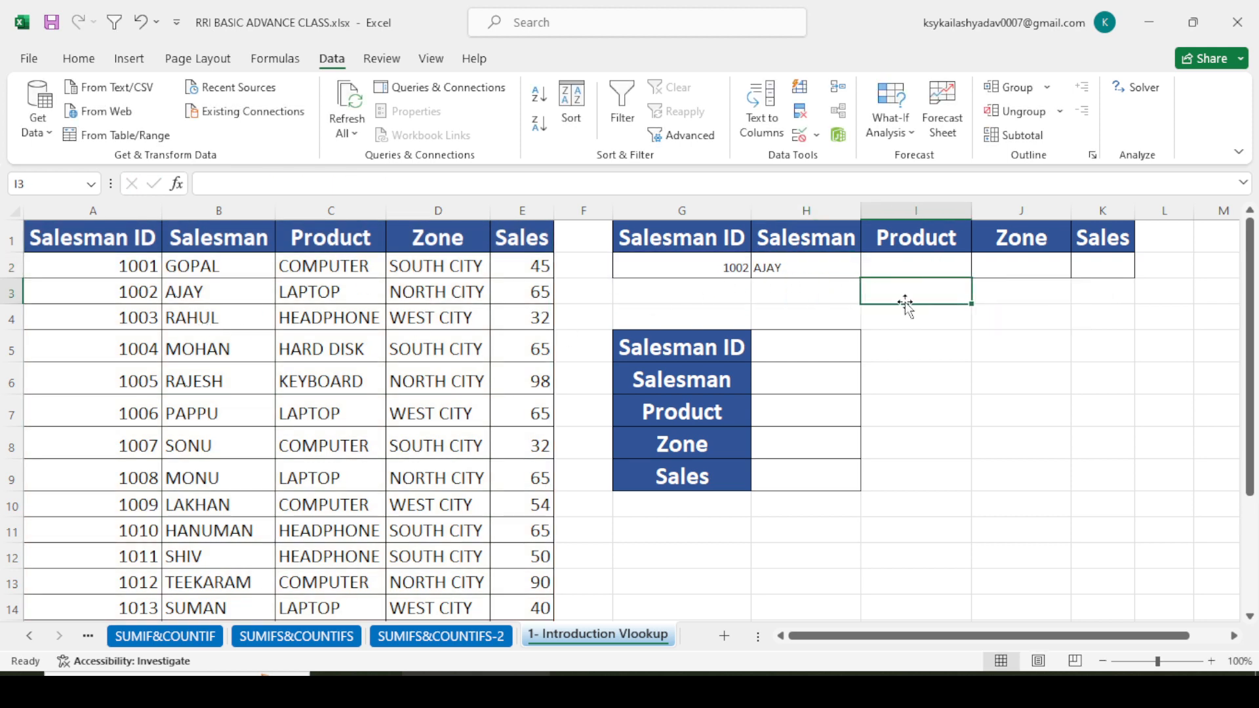
- Fill the VLOOKUP formula from H2 across the Product, Zone and Sales cells to K2
{"action": "left_click", "coordinate": [798, 268]}
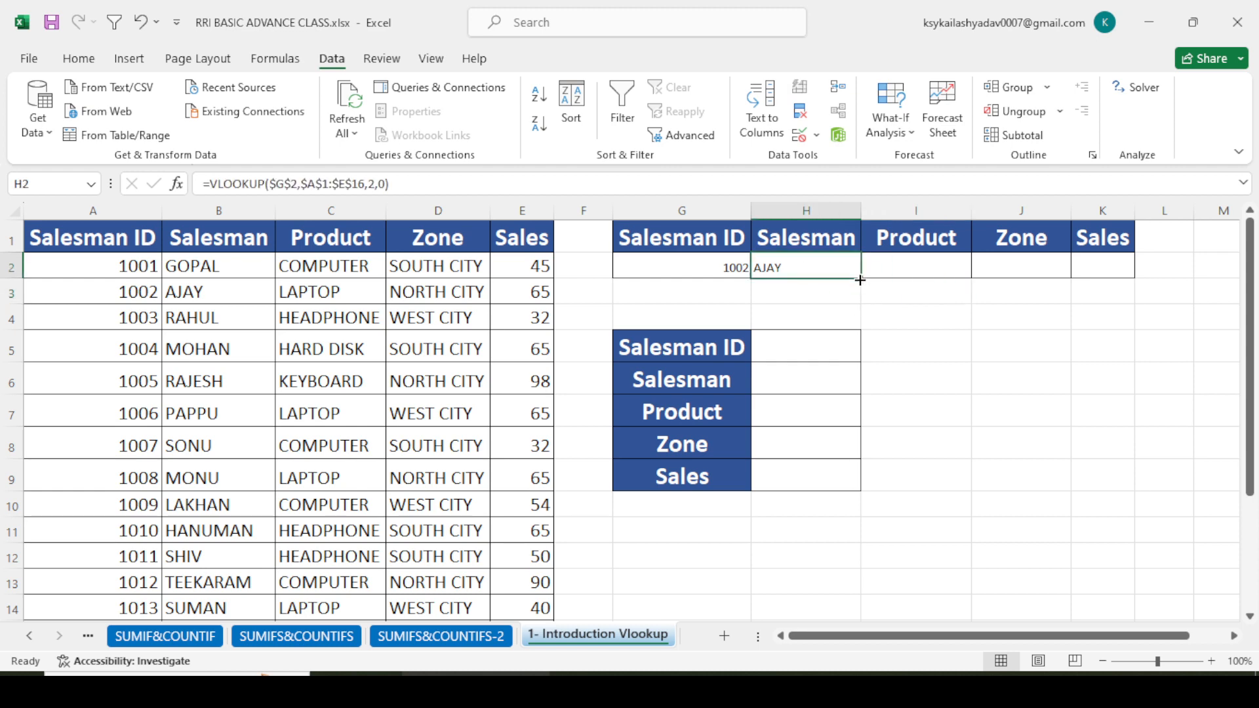
{"action": "left_click_drag", "start_coordinate": [860, 280], "coordinate": [1116, 276]}
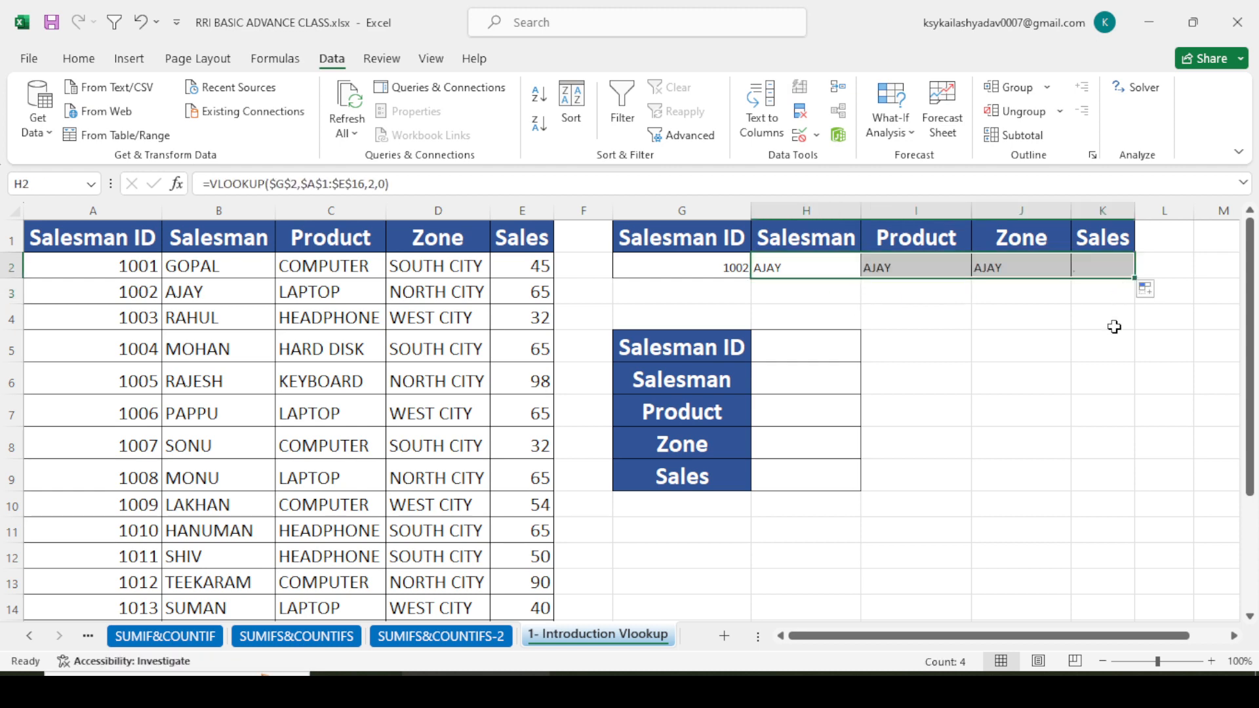
{"action": "left_click", "coordinate": [959, 389]}
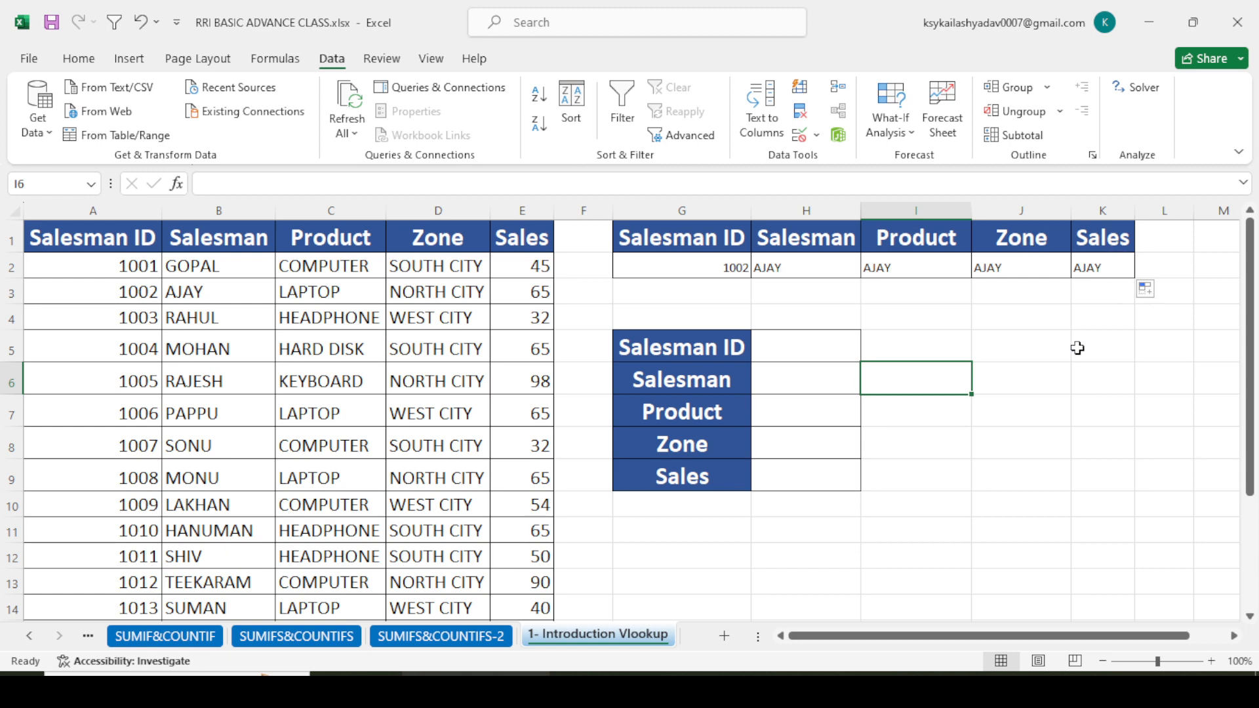
- Examine the VLOOKUP formulas in H2 through K2, comparing their references and column index numbers
{"action": "left_click", "coordinate": [888, 315]}
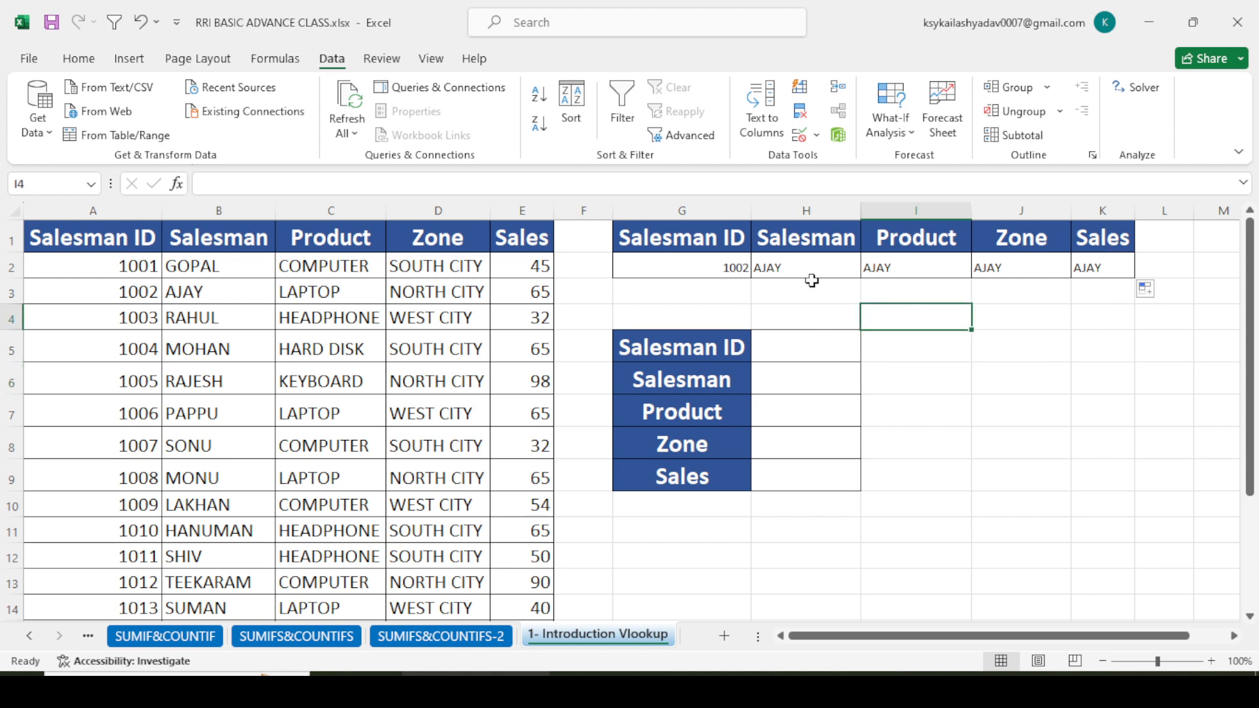
{"action": "left_click", "coordinate": [811, 279]}
{"action": "double_click", "coordinate": [800, 267]}
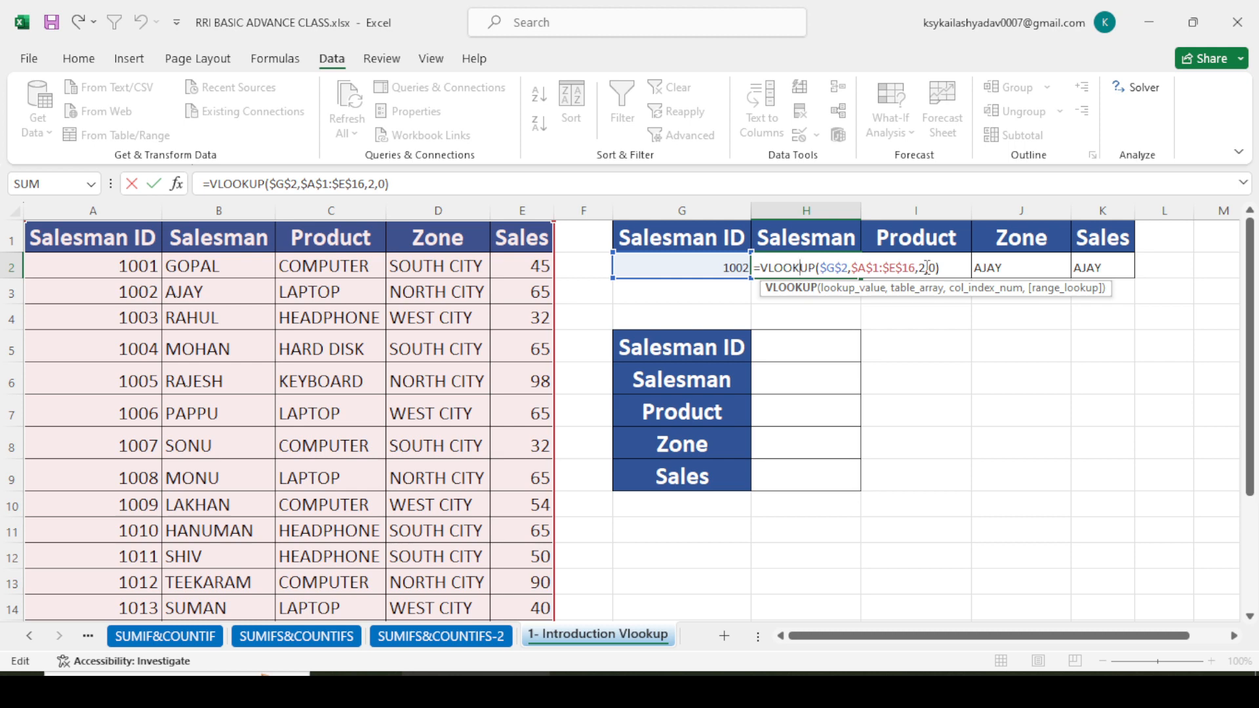
{"action": "left_click", "coordinate": [931, 351]}
{"action": "left_click", "coordinate": [889, 269]}
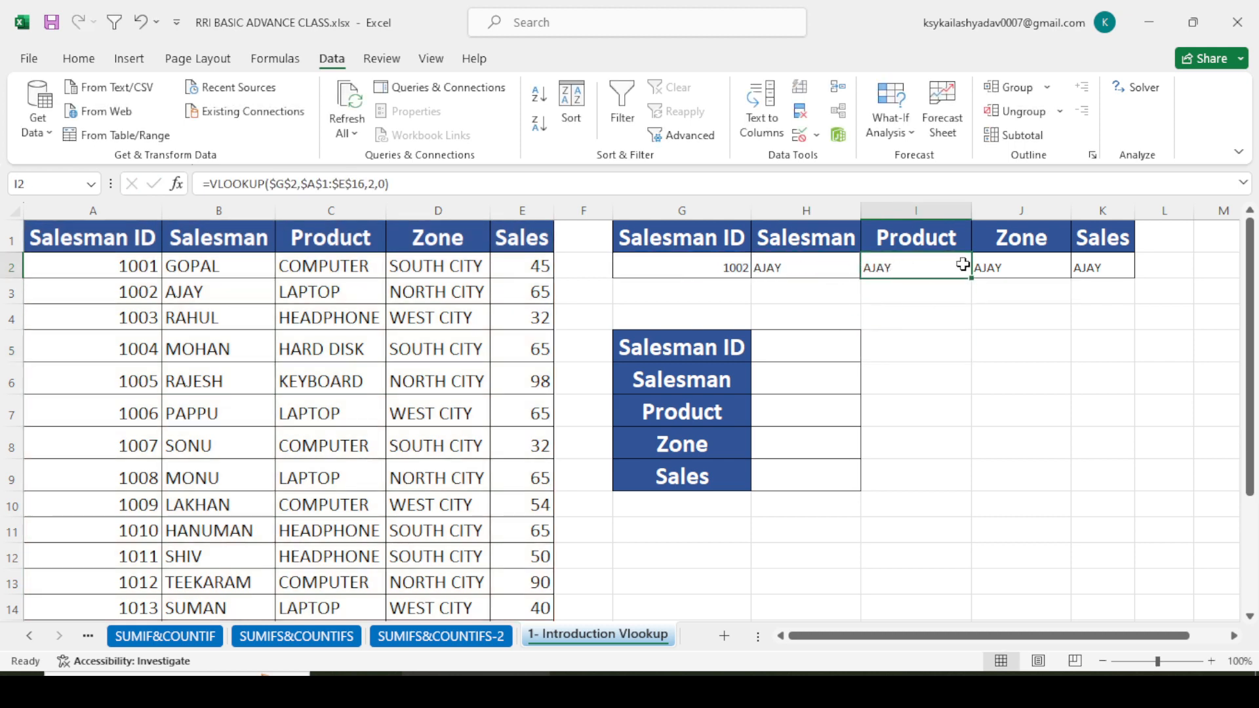
{"action": "double_click", "coordinate": [929, 270]}
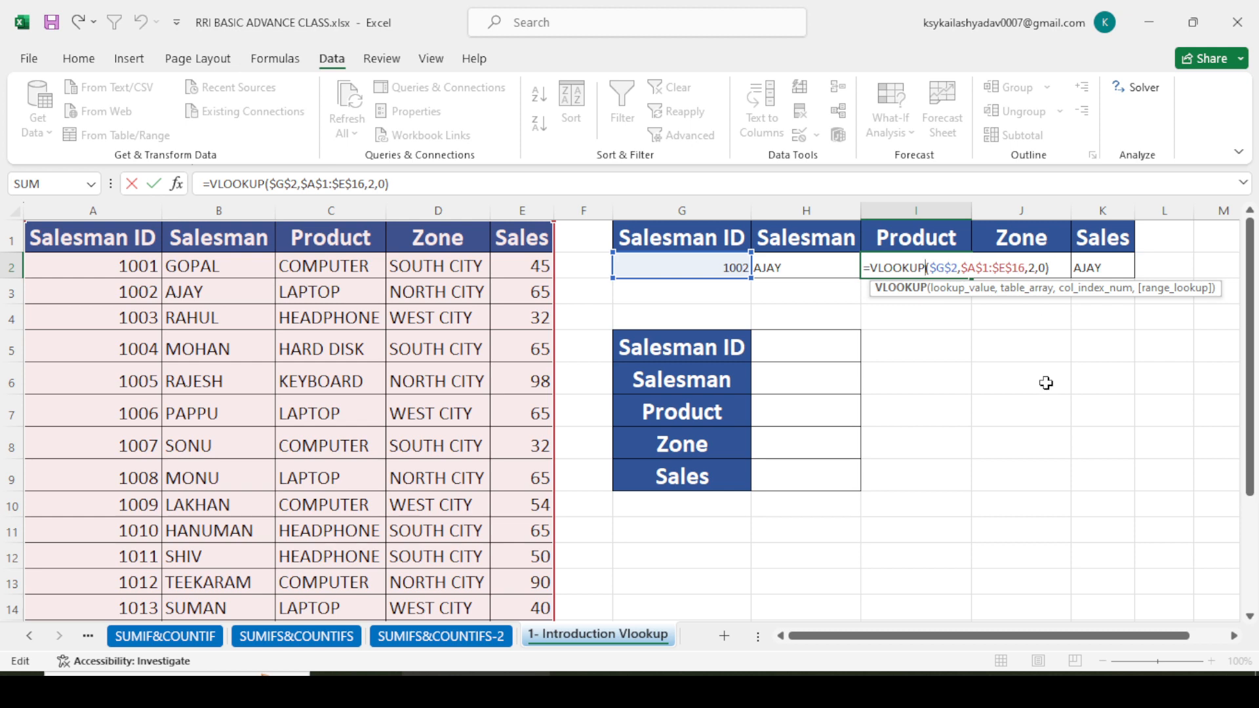
{"action": "left_click", "coordinate": [1046, 383]}
{"action": "left_click", "coordinate": [990, 267]}
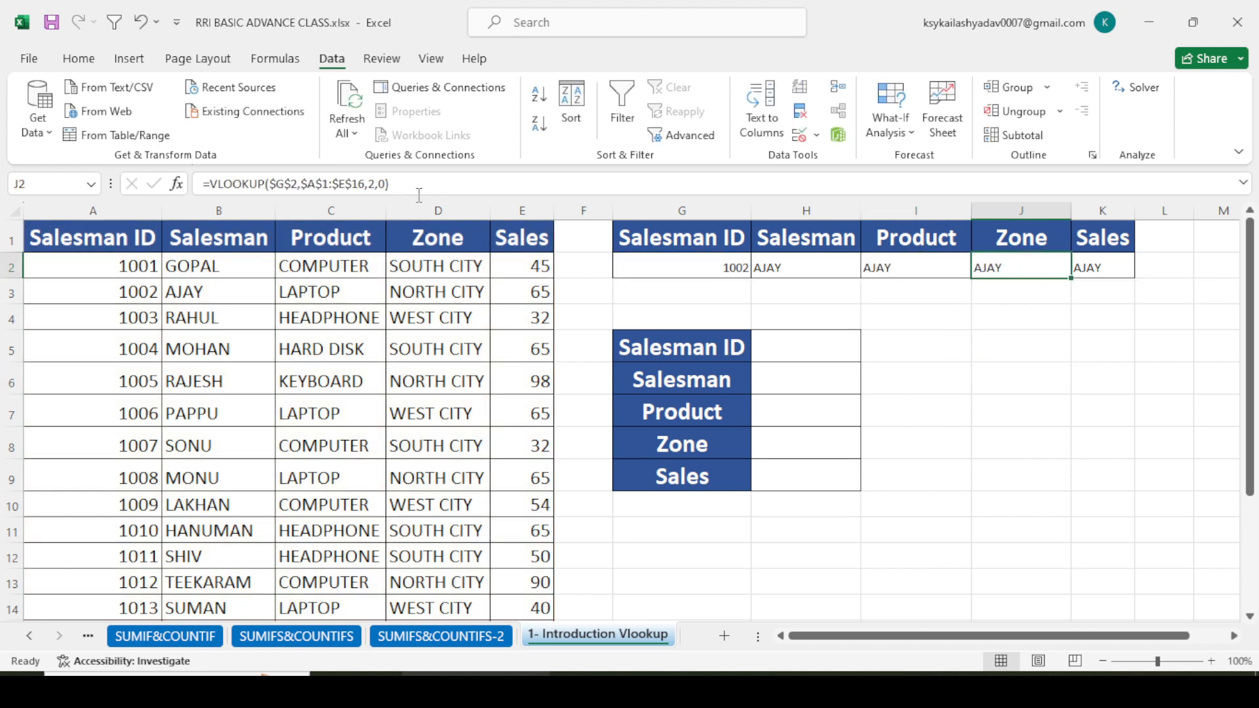
{"action": "left_click", "coordinate": [1086, 271]}
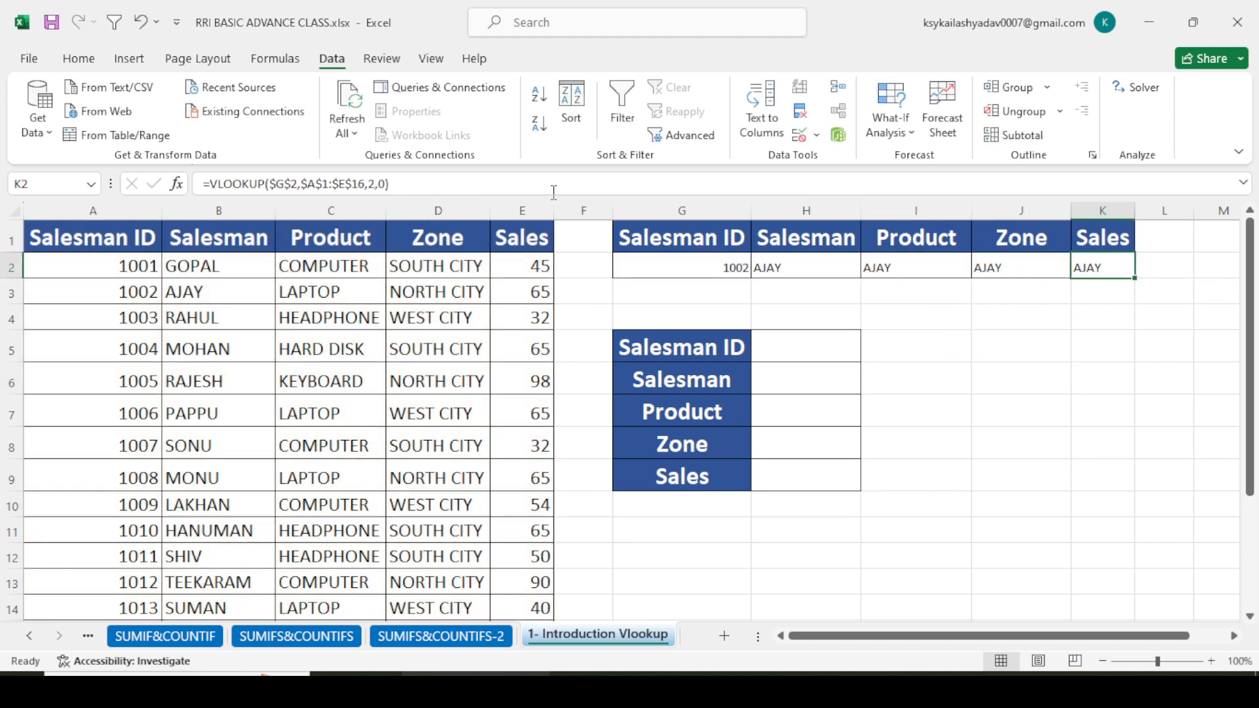
{"action": "left_click", "coordinate": [1011, 392]}
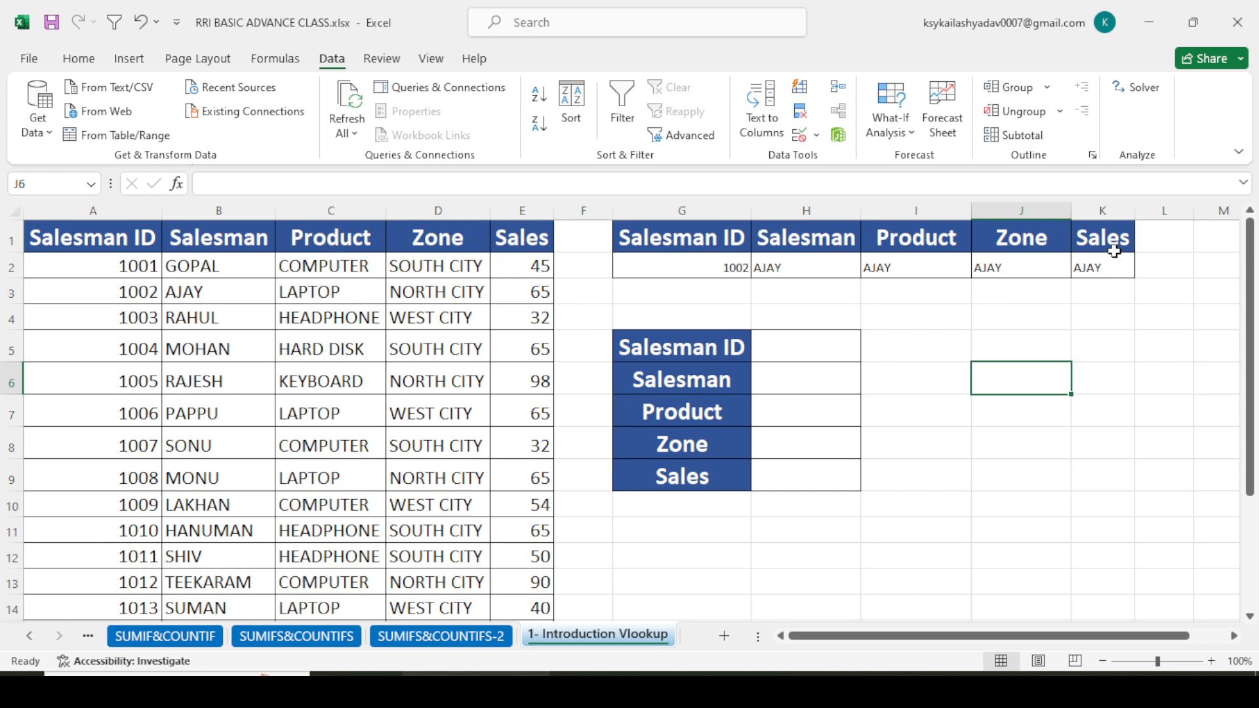
- Change the column index in the Product formula in I2 to 3
{"action": "double_click", "coordinate": [910, 268]}
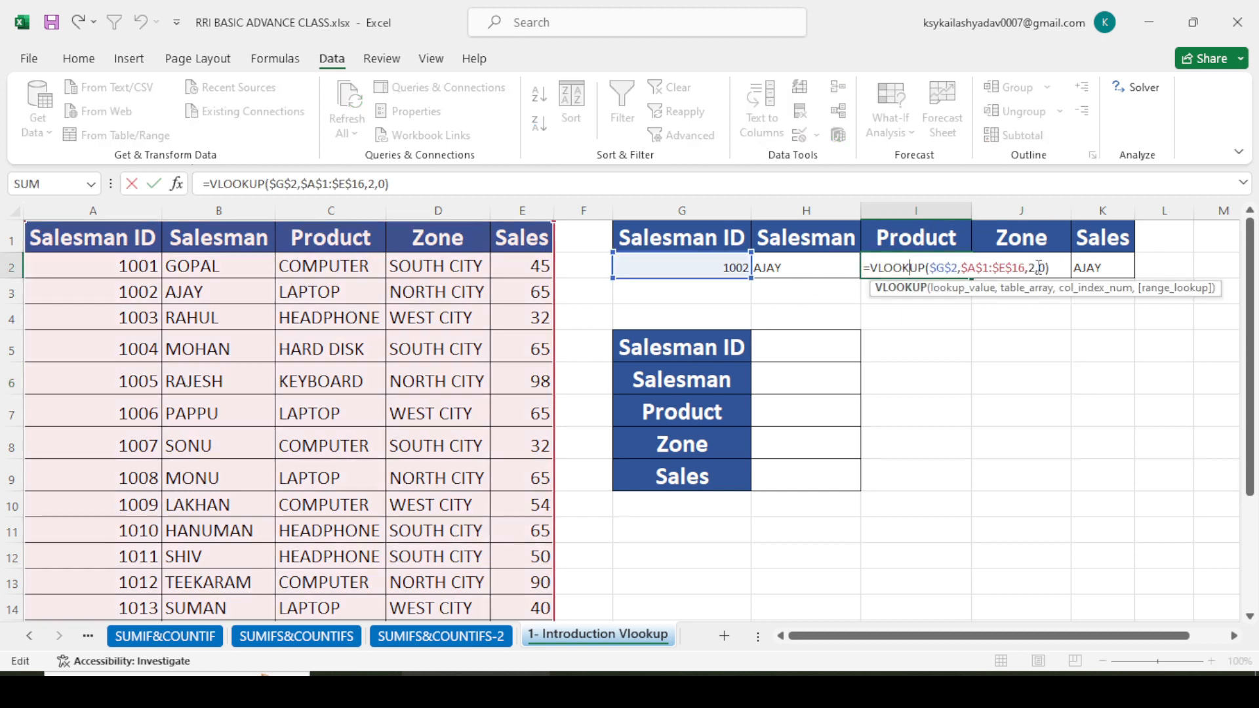
{"action": "left_click", "coordinate": [1037, 268]}
{"action": "key", "text": "BackSpace"}
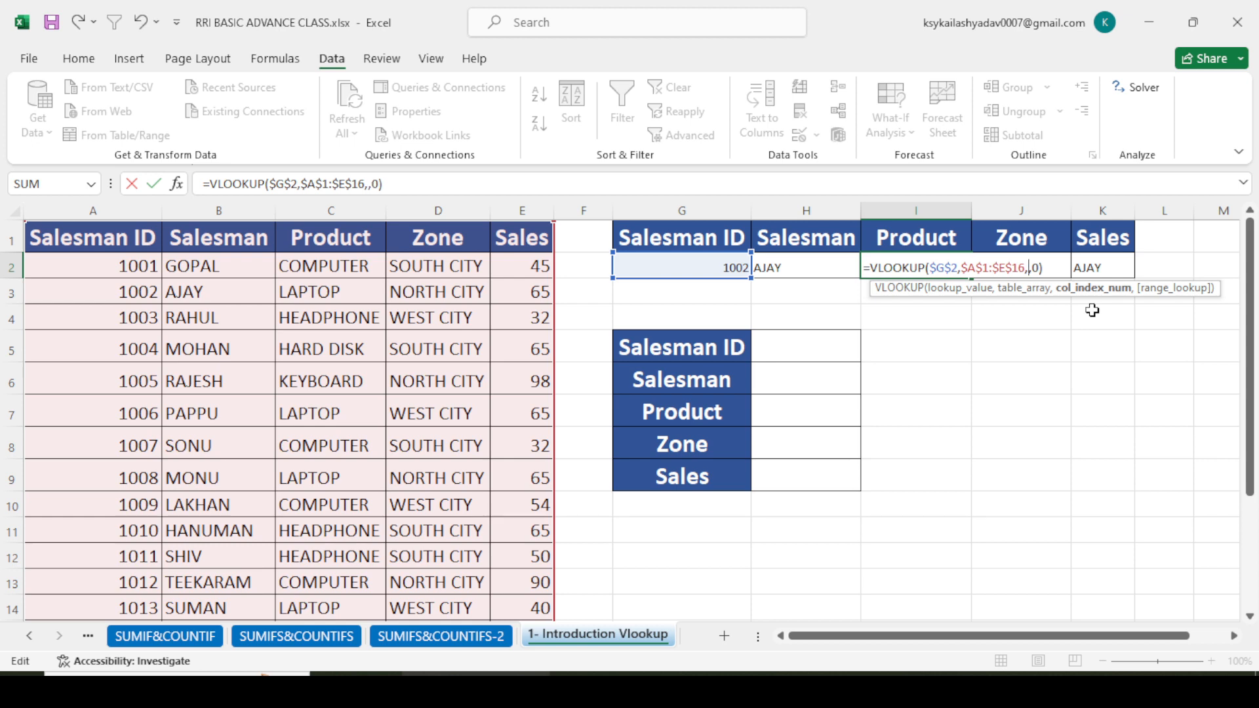
{"action": "type", "text": "3"}
{"action": "key", "text": "Return"}
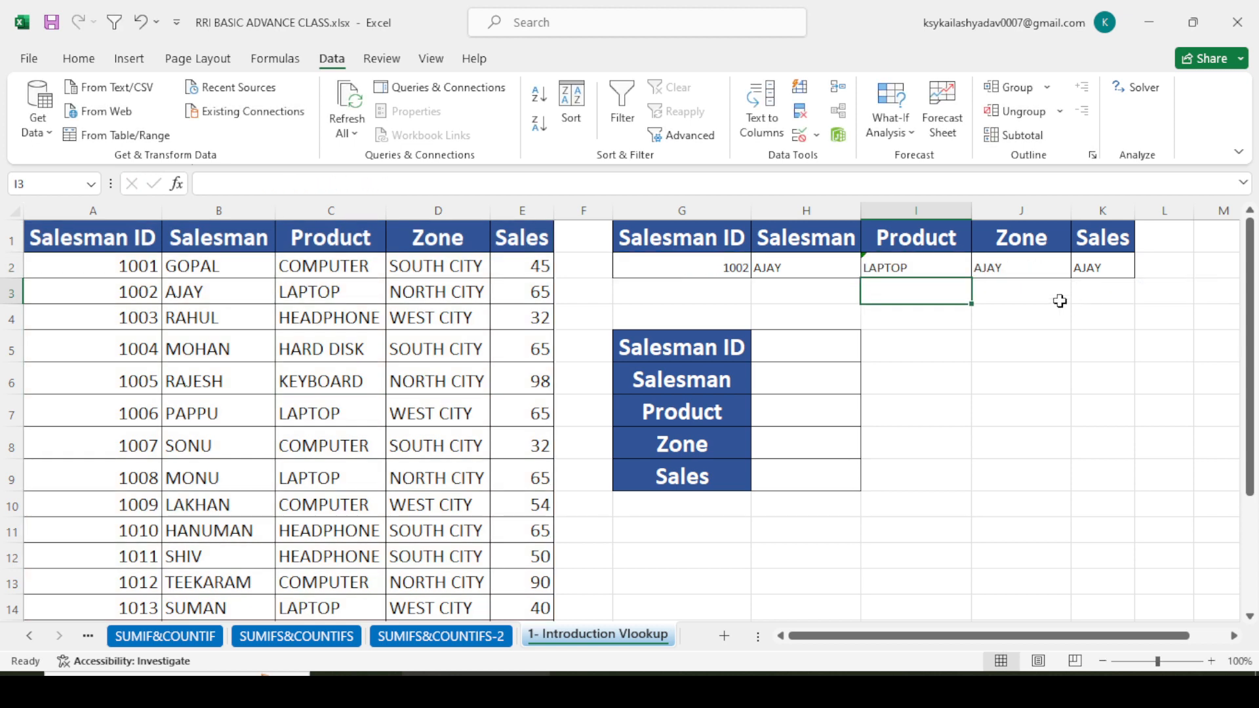
- Change the column index in the Zone formula in J2 to 4
{"action": "double_click", "coordinate": [1040, 268]}
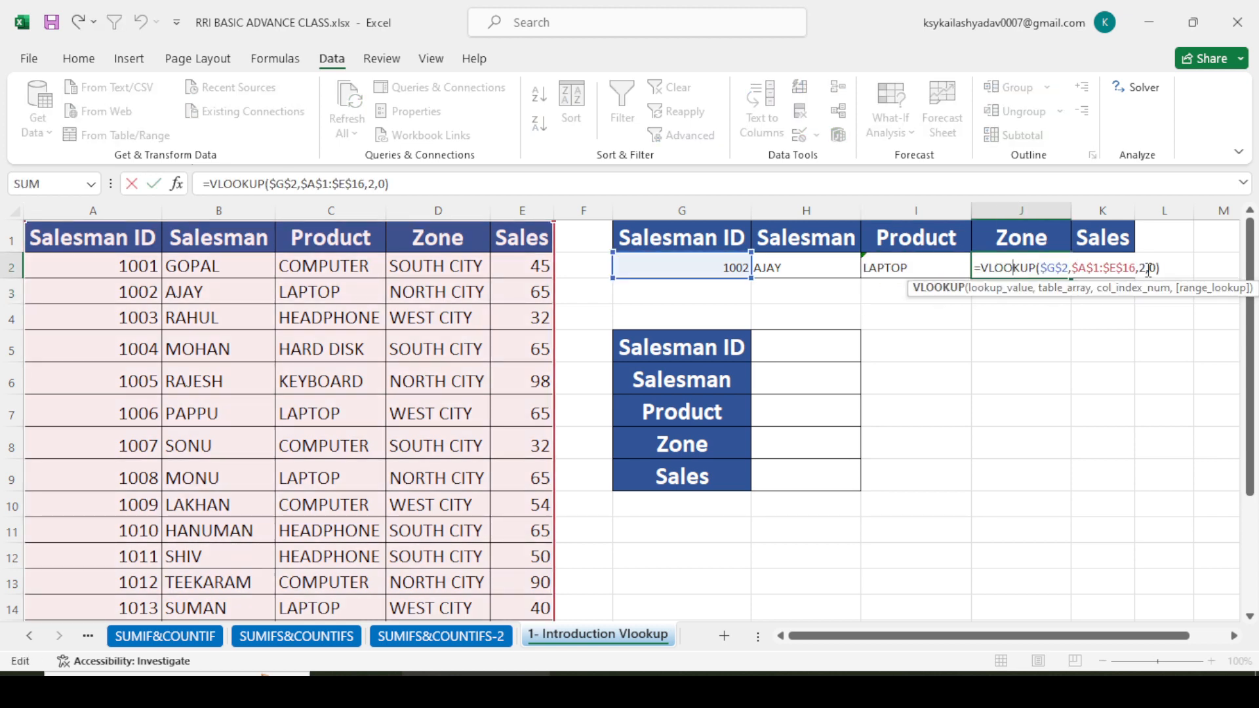
{"action": "left_click", "coordinate": [1147, 267]}
{"action": "key", "text": "BackSpace"}
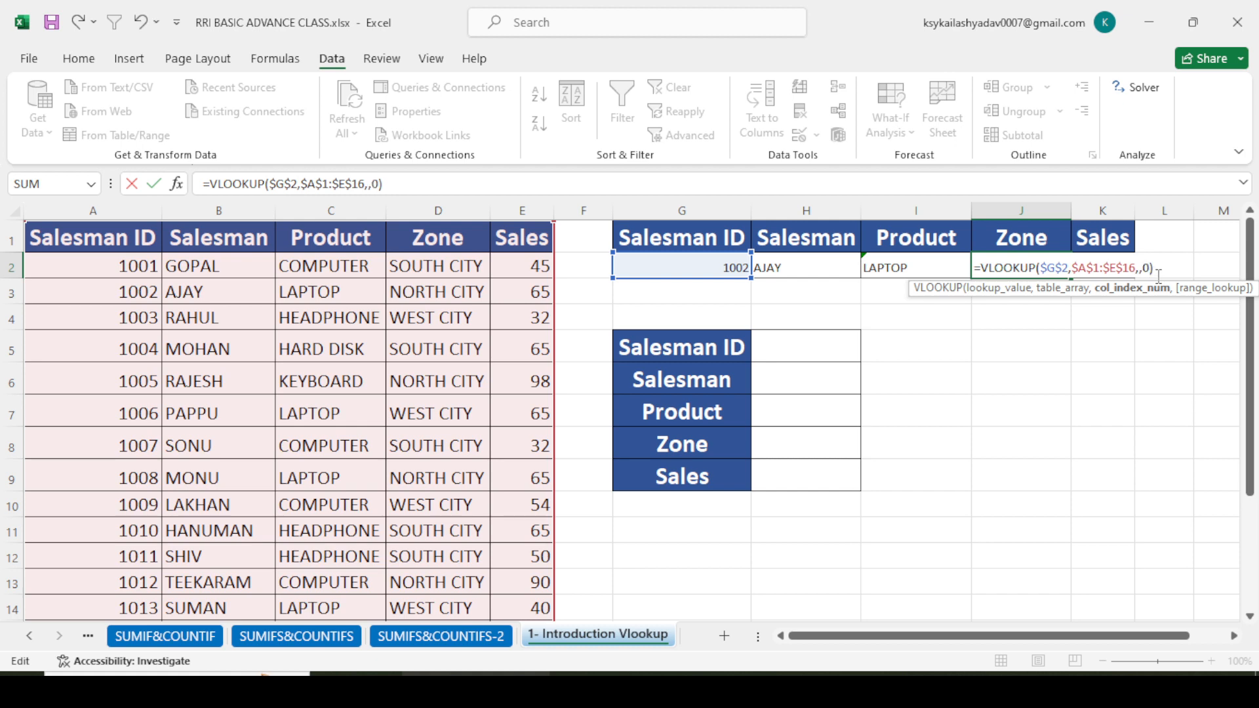
{"action": "type", "text": "4"}
{"action": "key", "text": "Return"}
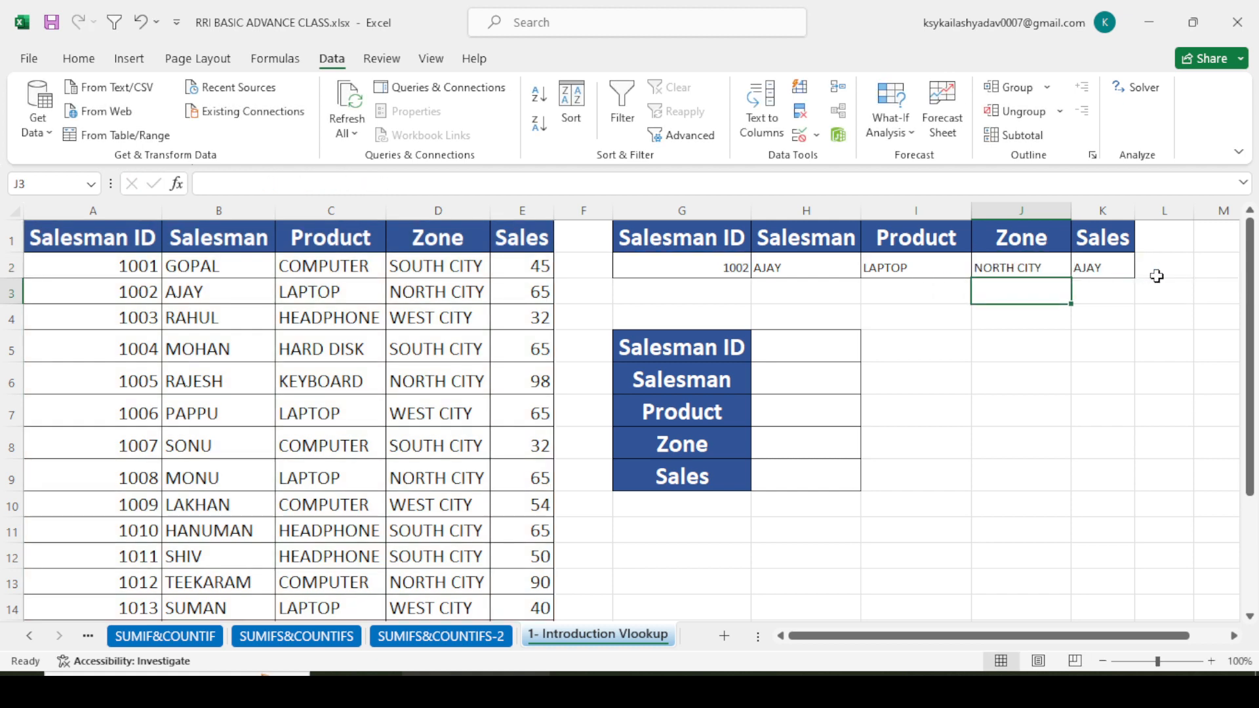
- Change the column index in the Sales formula in K2 to 5
{"action": "double_click", "coordinate": [1105, 273]}
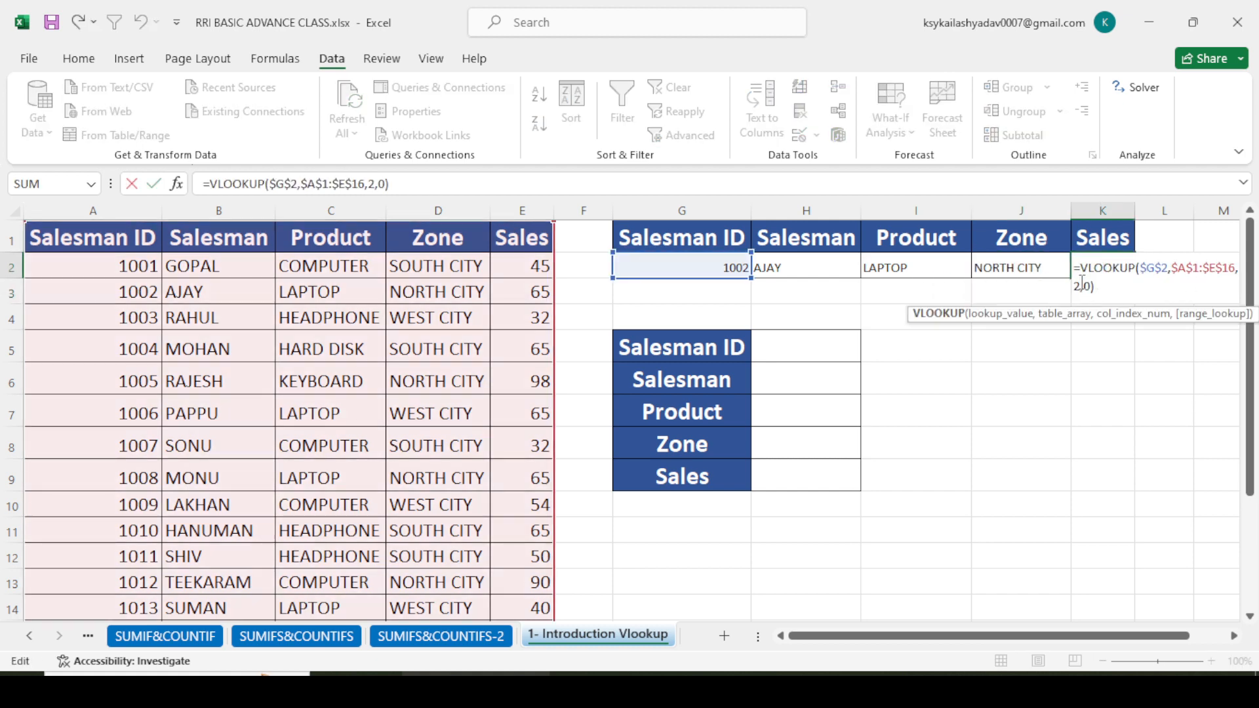
{"action": "left_click", "coordinate": [1081, 285]}
{"action": "key", "text": "BackSpace"}
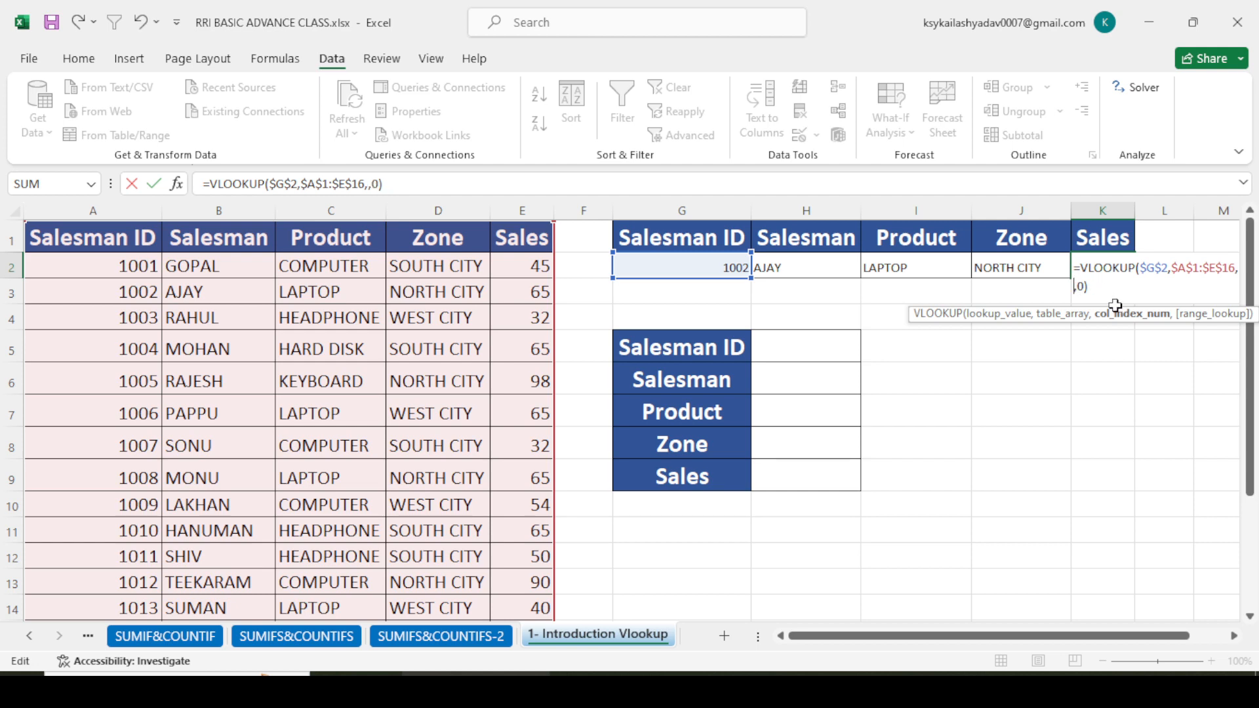
{"action": "type", "text": "5"}
{"action": "key", "text": "Return"}
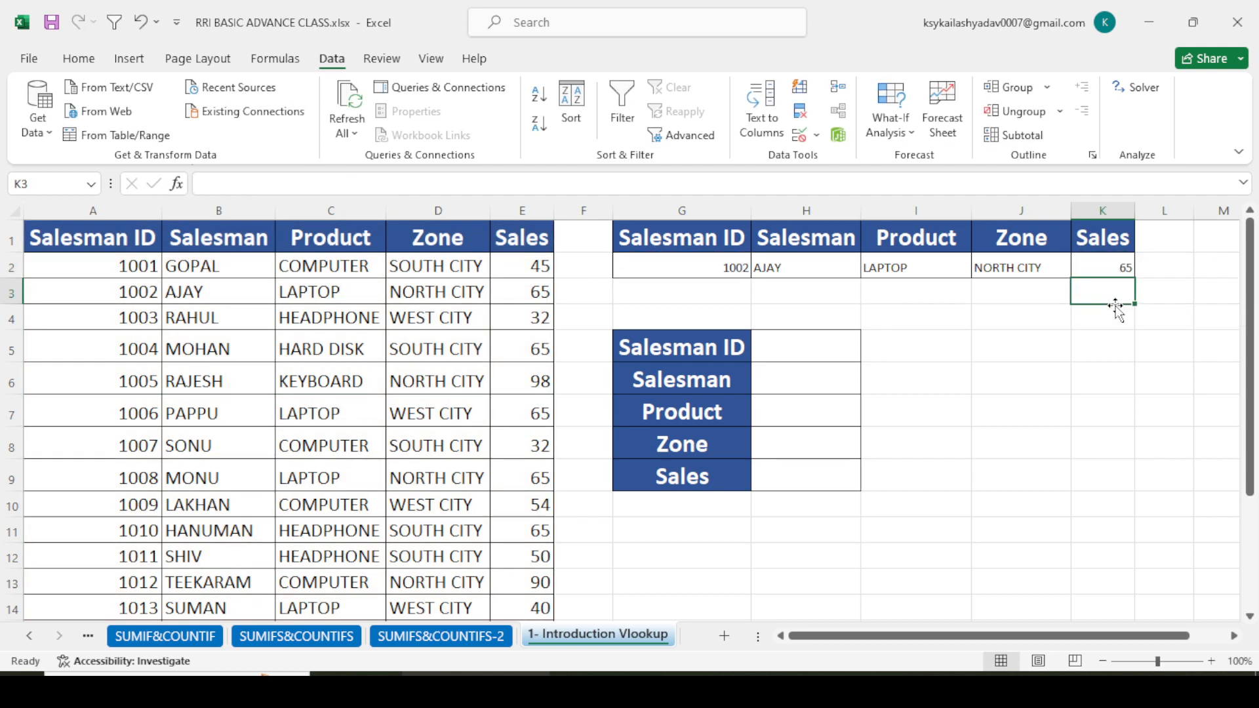
{"action": "left_click", "coordinate": [1028, 383]}
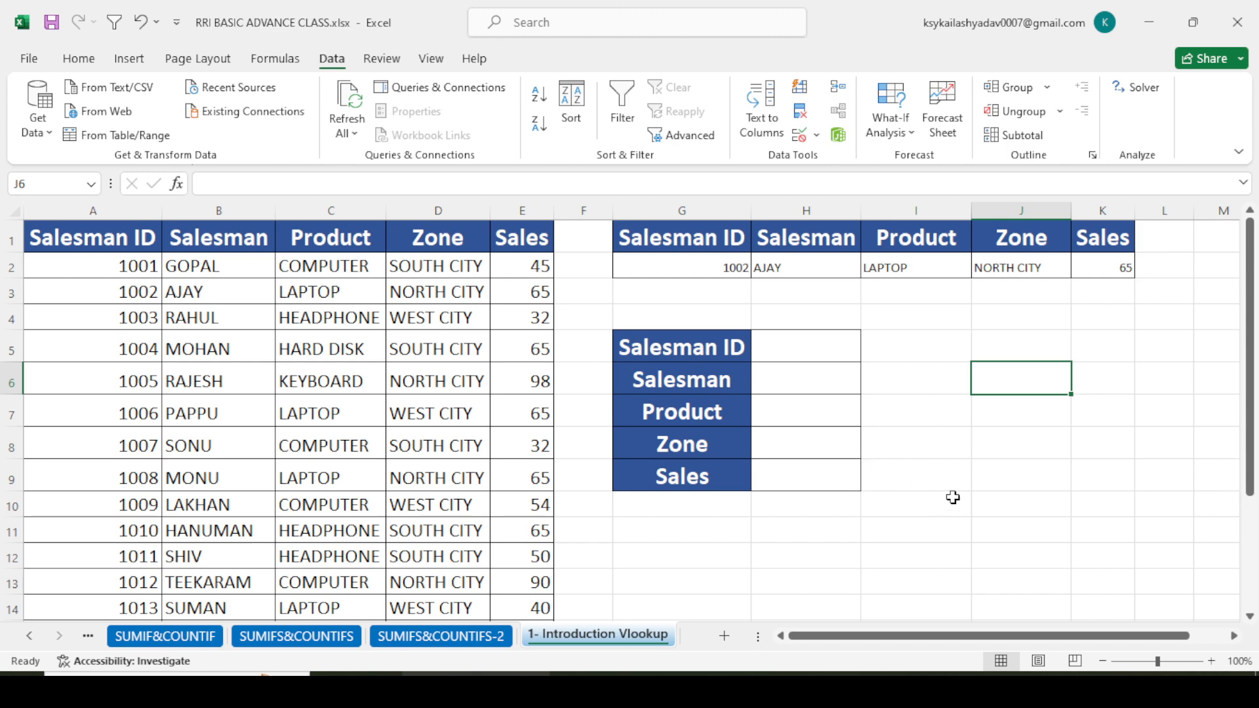
- Enter the test formula =COLUMN() in empty cell J6
{"action": "left_click", "coordinate": [1026, 448]}
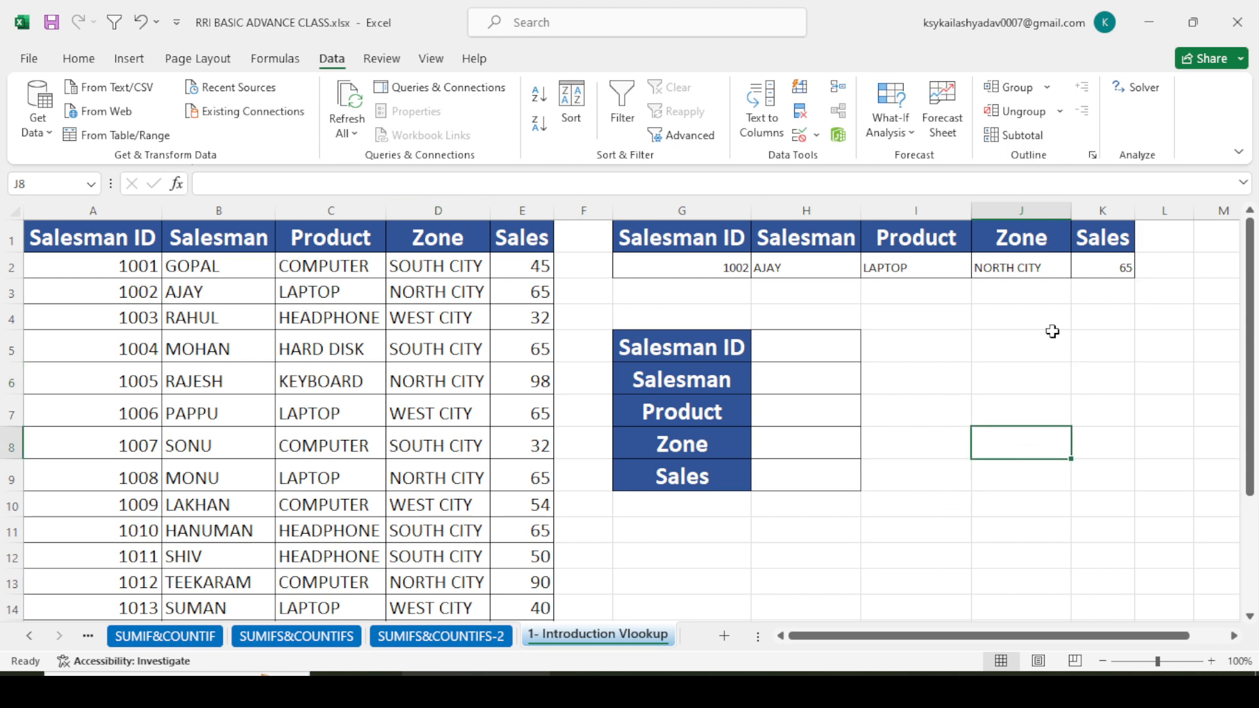
{"action": "left_click", "coordinate": [1027, 382]}
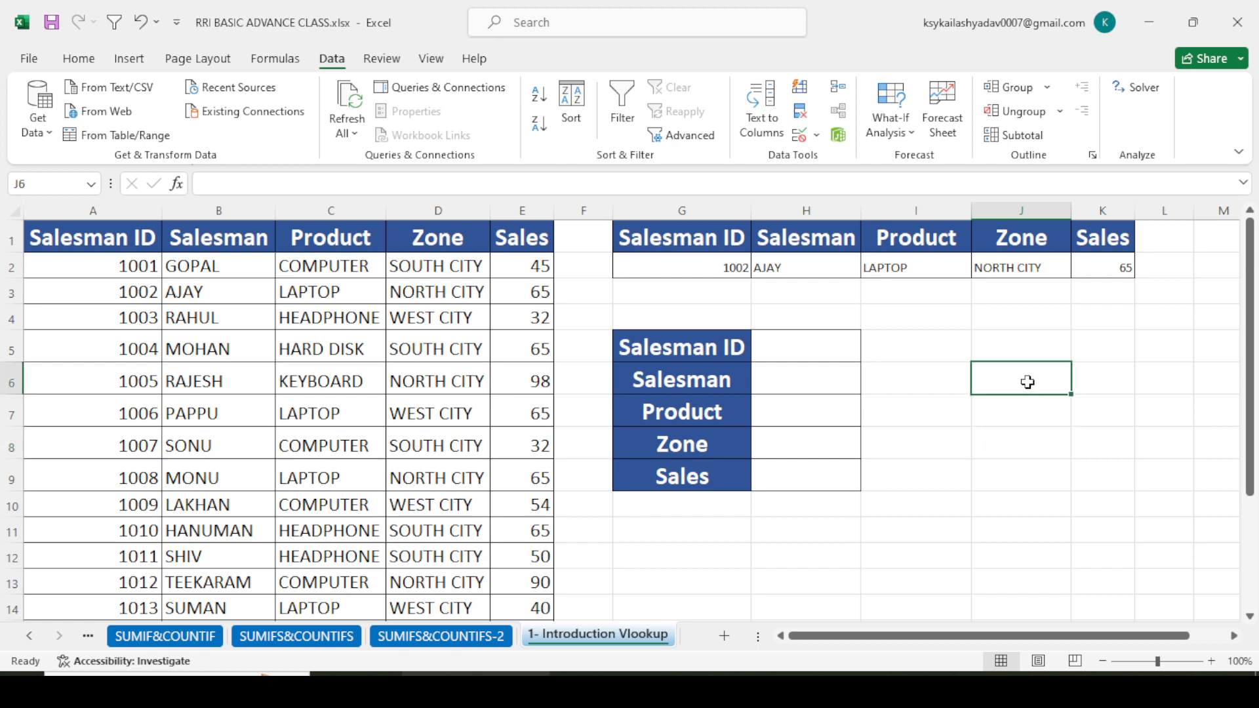
{"action": "type", "text": "="}
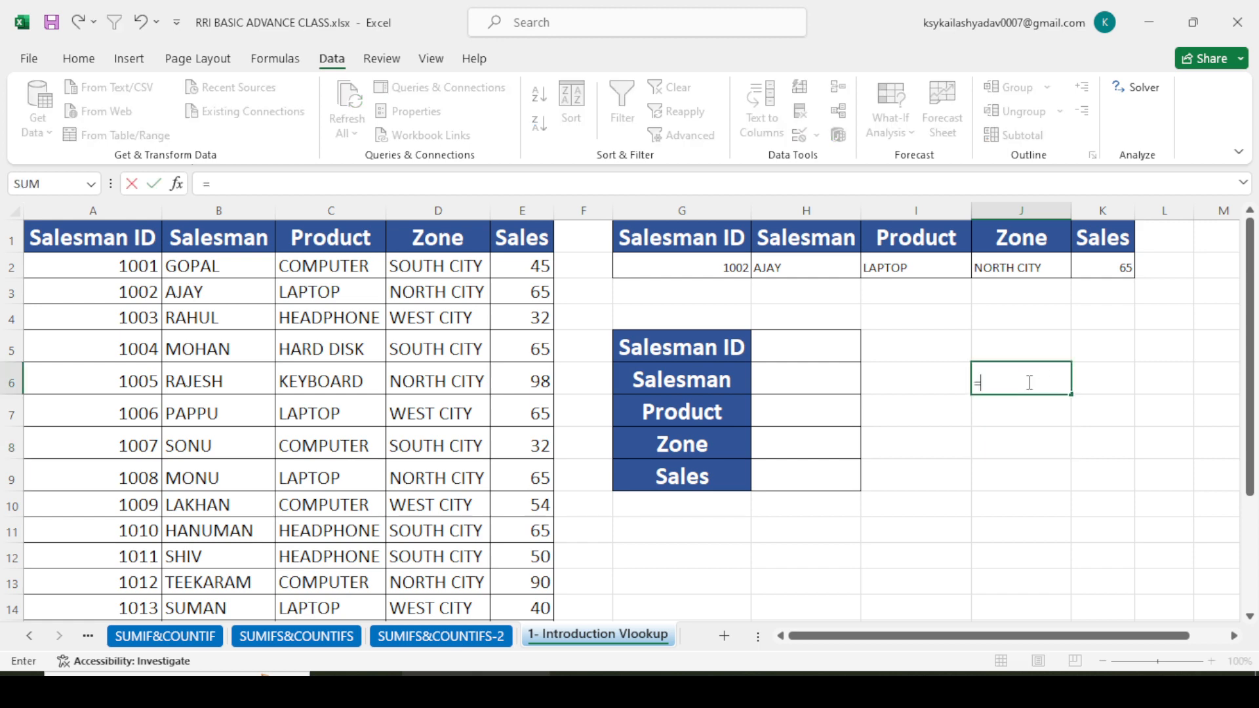
{"action": "type", "text": "COL"}
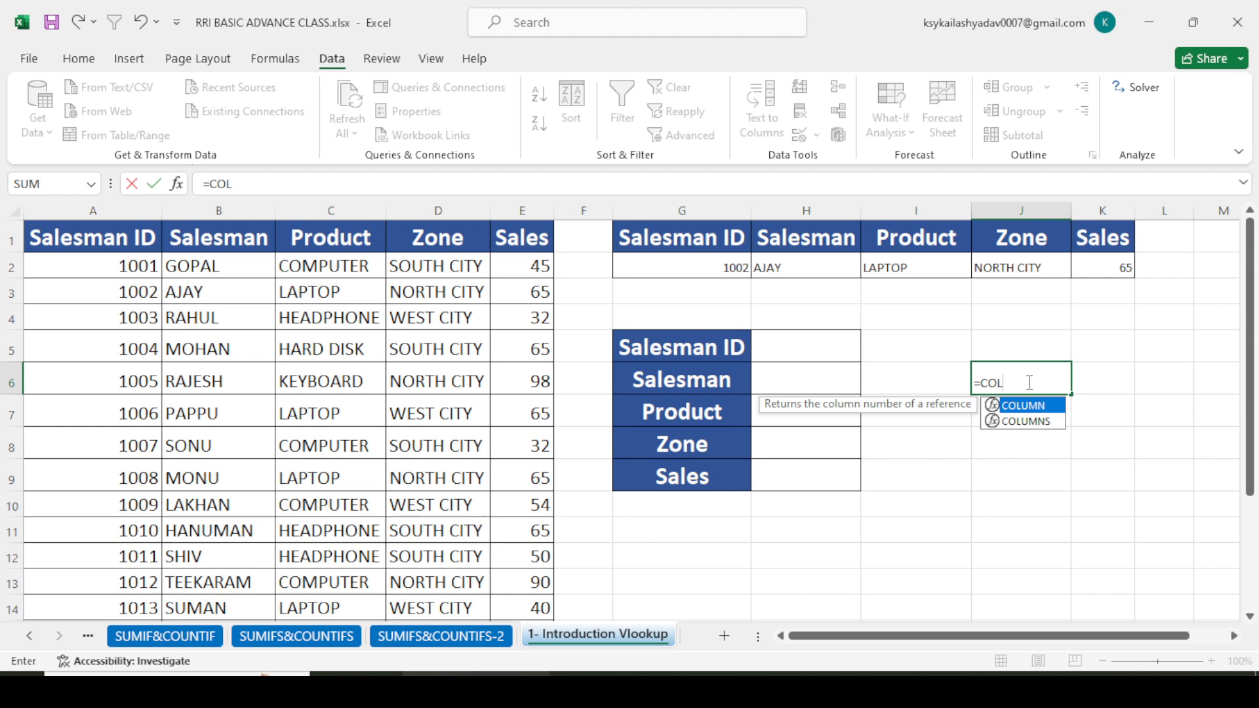
{"action": "key", "text": "Tab"}
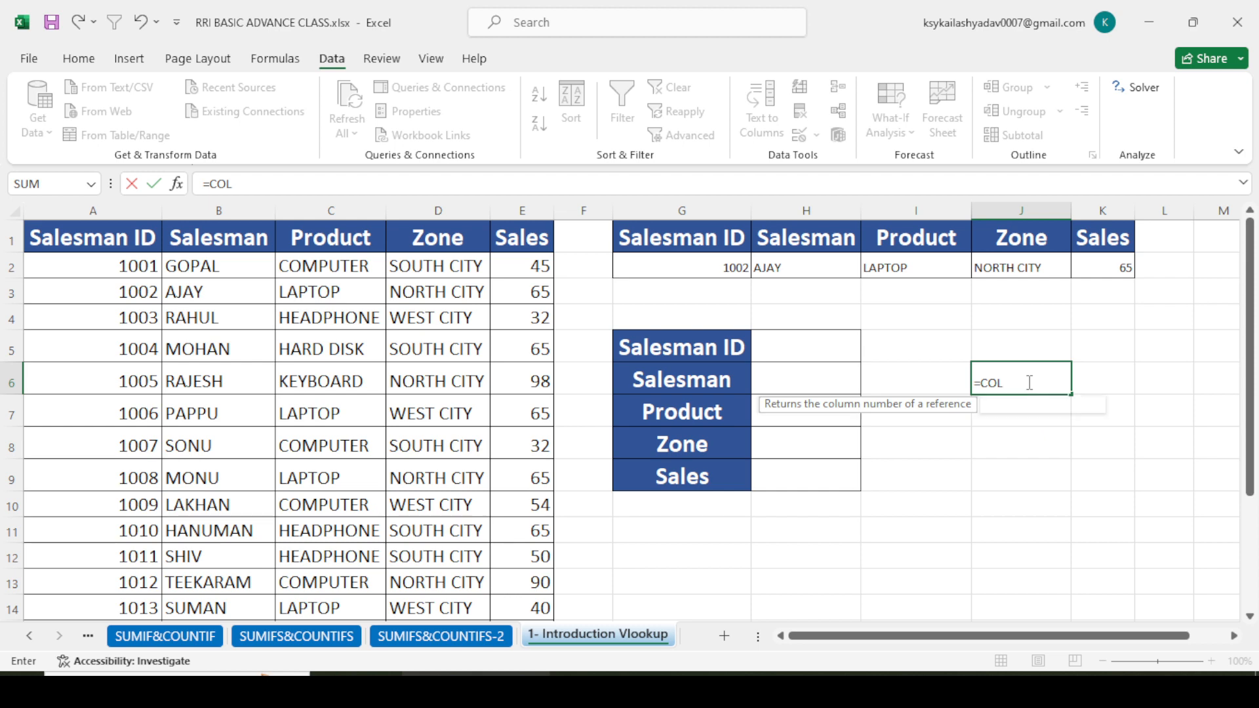
{"action": "type", "text": ")"}
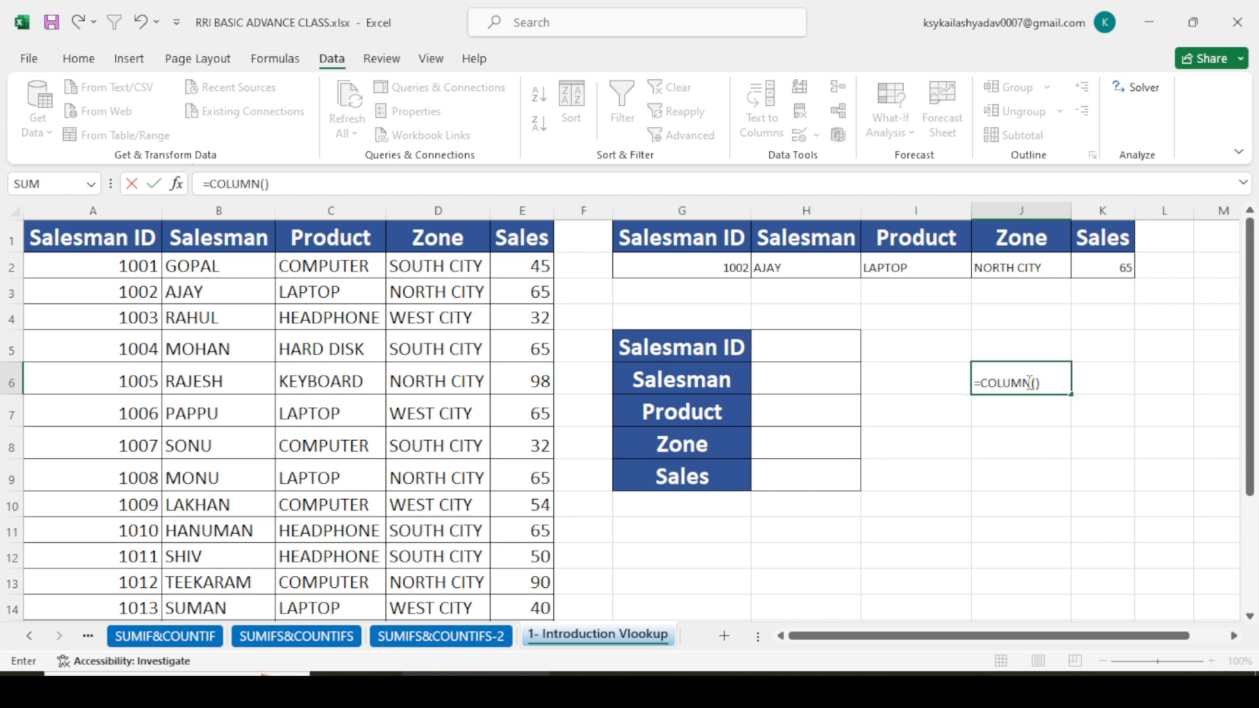
{"action": "key", "text": "Return"}
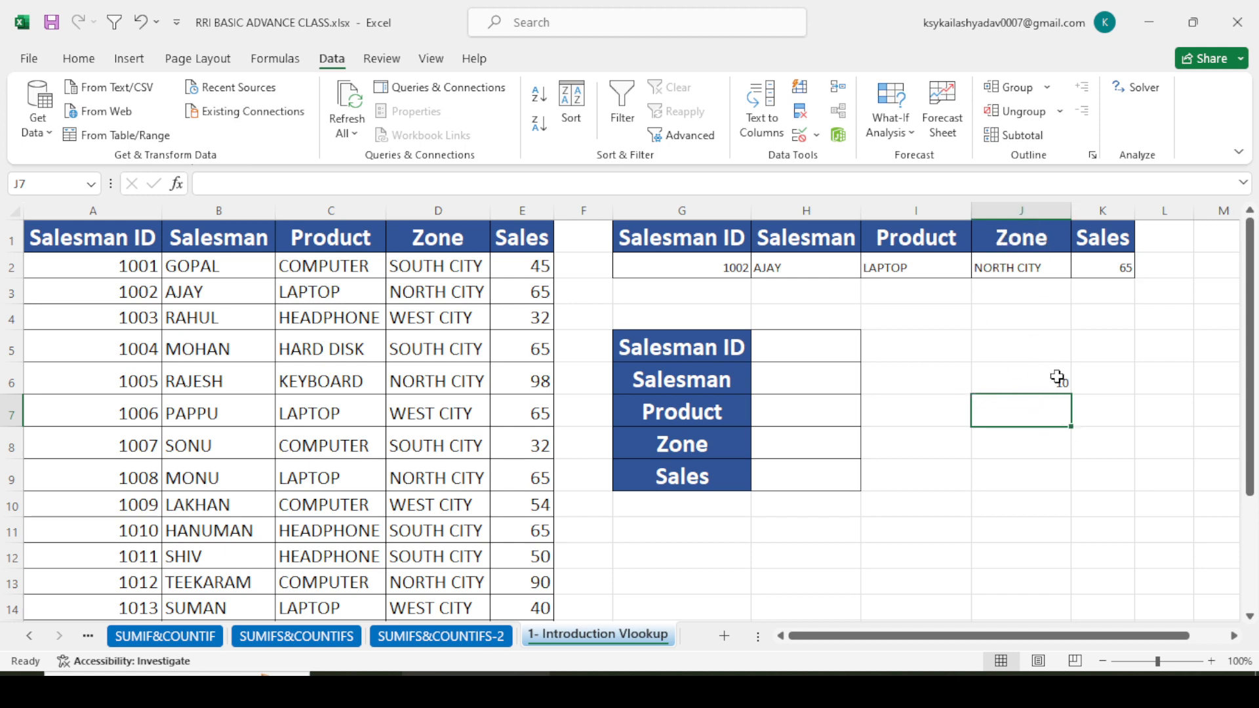
- Fill the test COLUMN formula from J6 across to M6 and clear those test cells
{"action": "left_click", "coordinate": [1101, 382]}
{"action": "left_click", "coordinate": [1054, 388]}
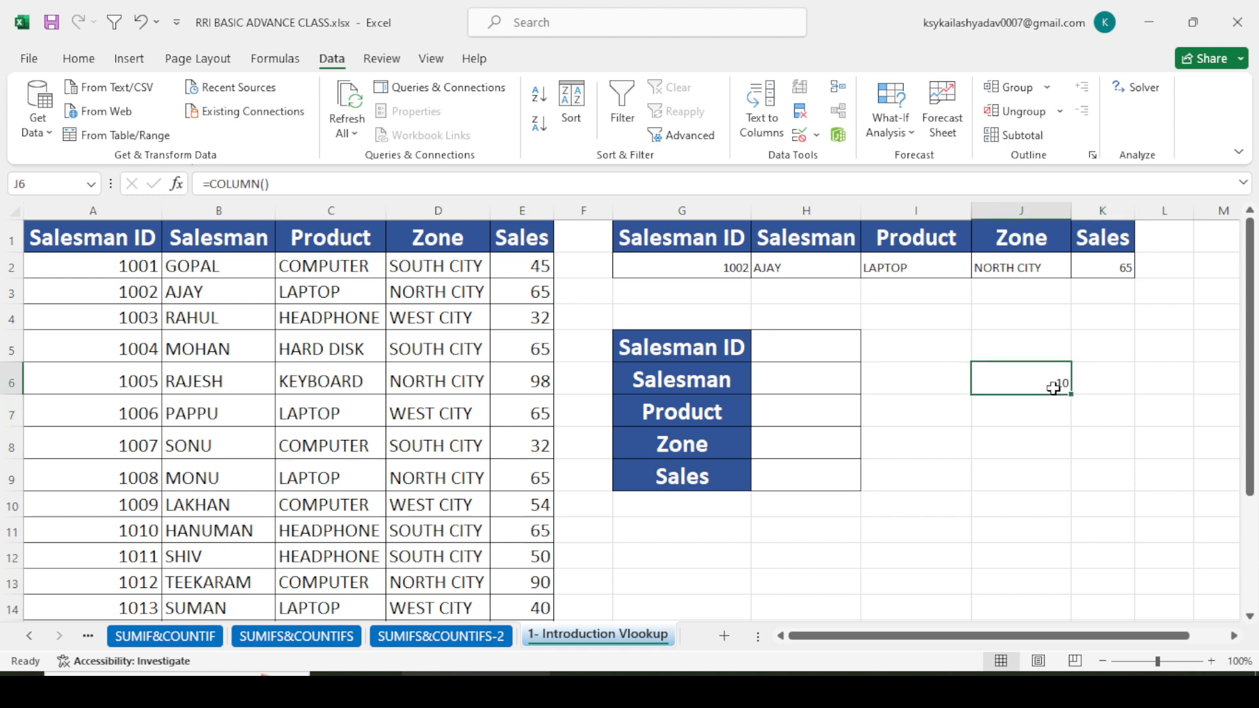
{"action": "left_click_drag", "start_coordinate": [1073, 394], "coordinate": [1124, 402]}
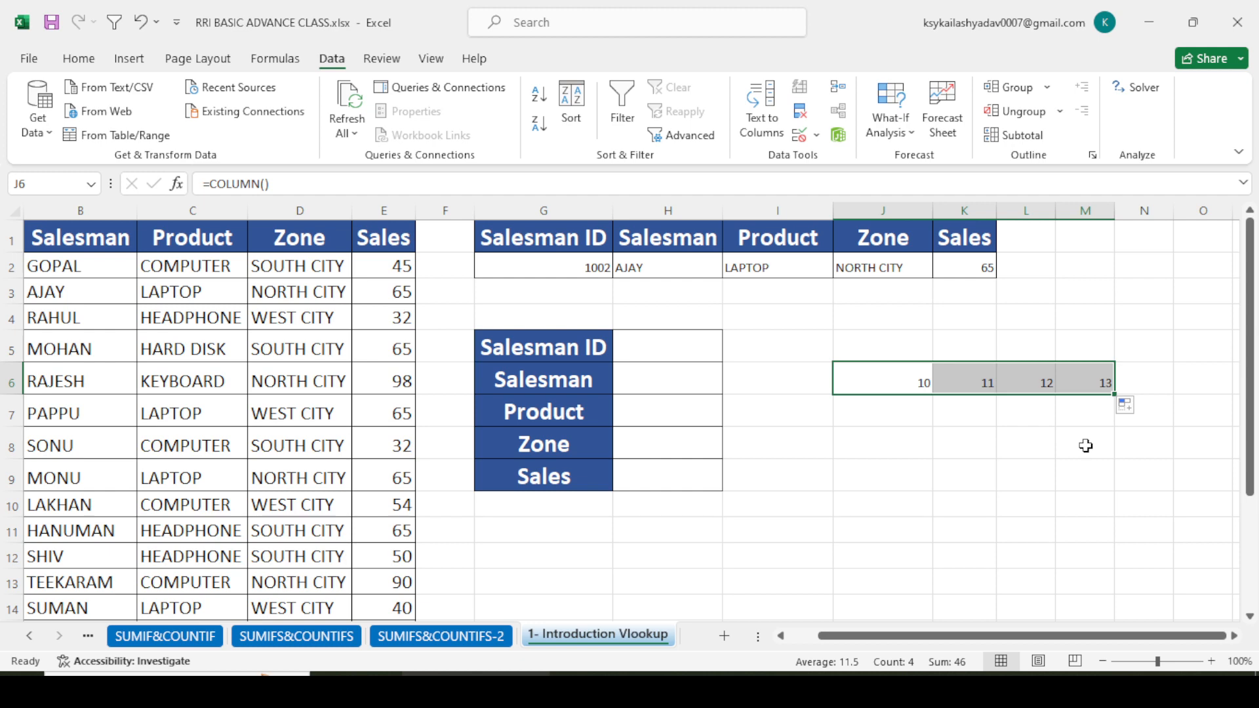
{"action": "key", "text": "Delete"}
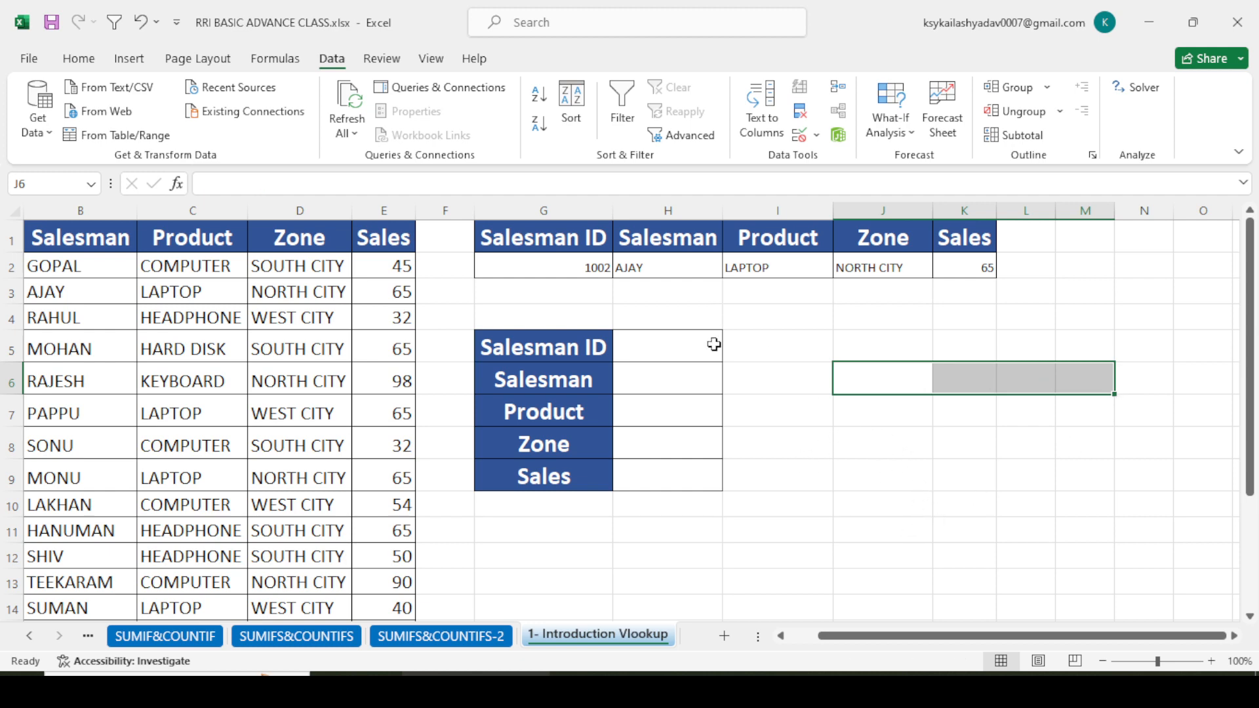
- Clear the existing VLOOKUP formulas from the Salesman, Product, Zone and Sales cells, H2 through K2
{"action": "left_click_drag", "start_coordinate": [981, 635], "coordinate": [952, 635]}
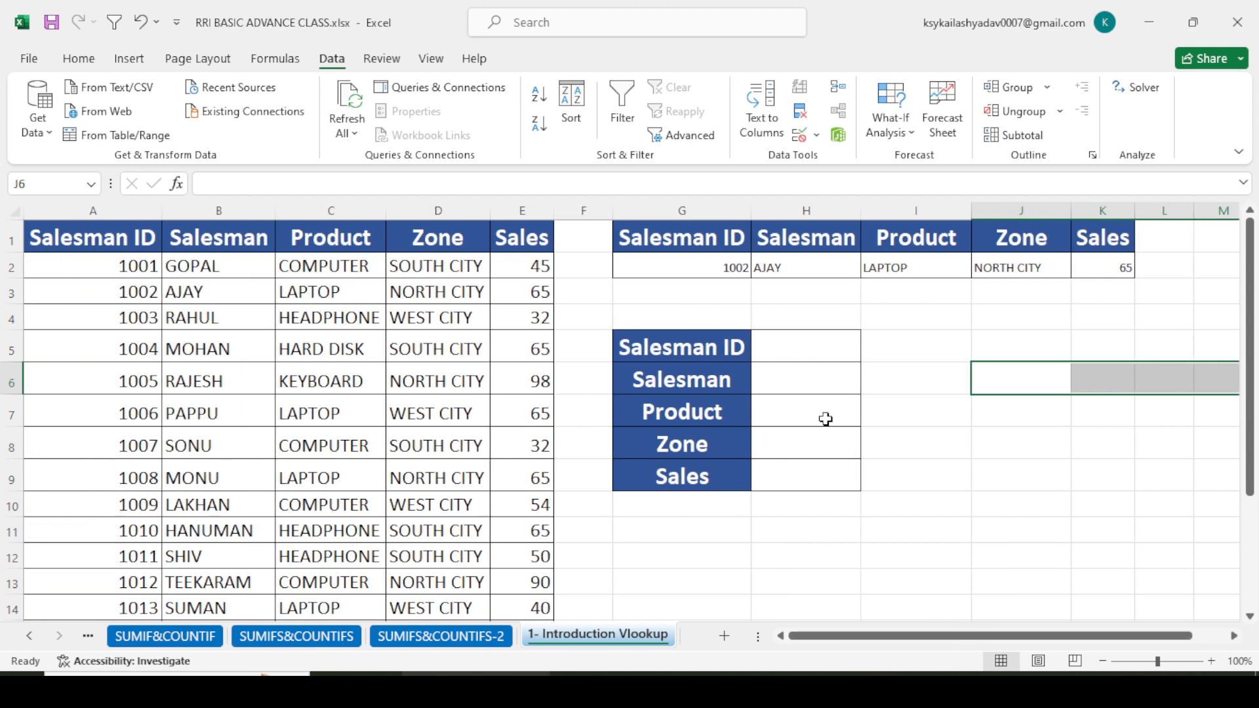
{"action": "left_click", "coordinate": [820, 292]}
{"action": "left_click", "coordinate": [785, 265]}
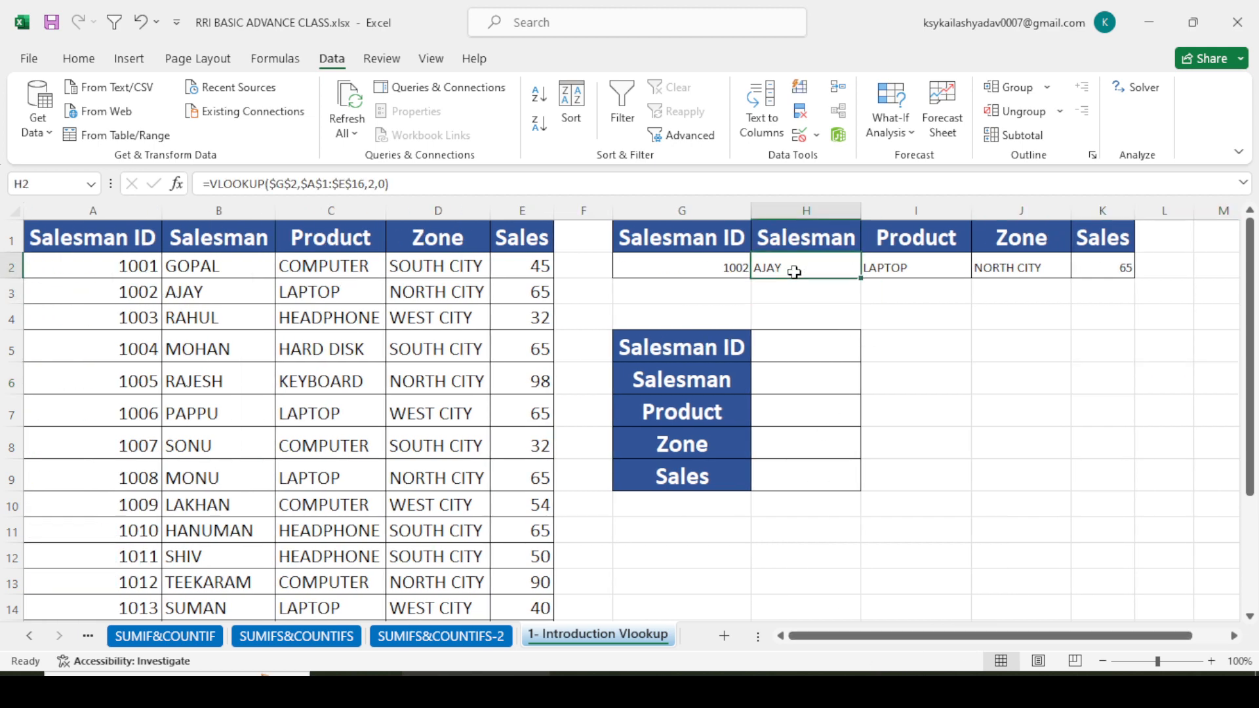
{"action": "left_click", "coordinate": [784, 296]}
{"action": "left_click_drag", "start_coordinate": [794, 270], "coordinate": [1115, 278]}
{"action": "key", "text": "Delete"}
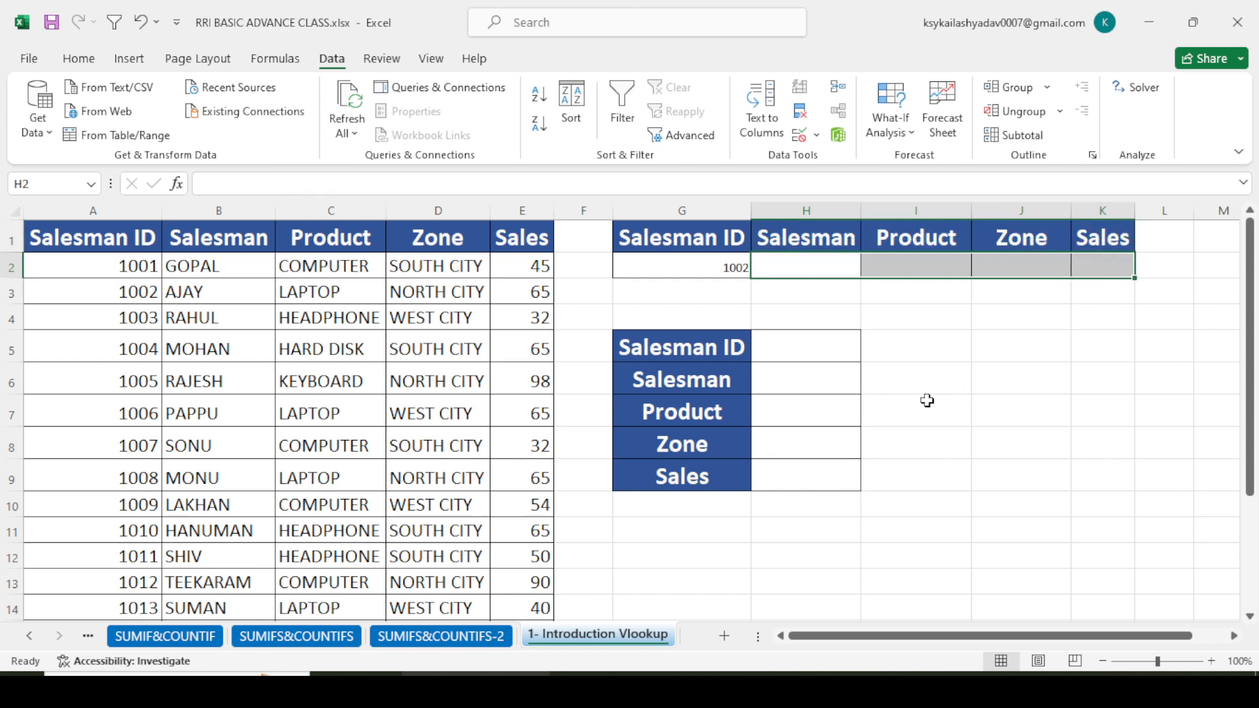
- Begin a VLOOKUP formula in H2 with absolute lookup value $G$2 and absolute table range $A$1:$E$16
{"action": "left_click_drag", "start_coordinate": [927, 400], "coordinate": [913, 382]}
{"action": "left_click", "coordinate": [809, 272]}
{"action": "type", "text": "="}
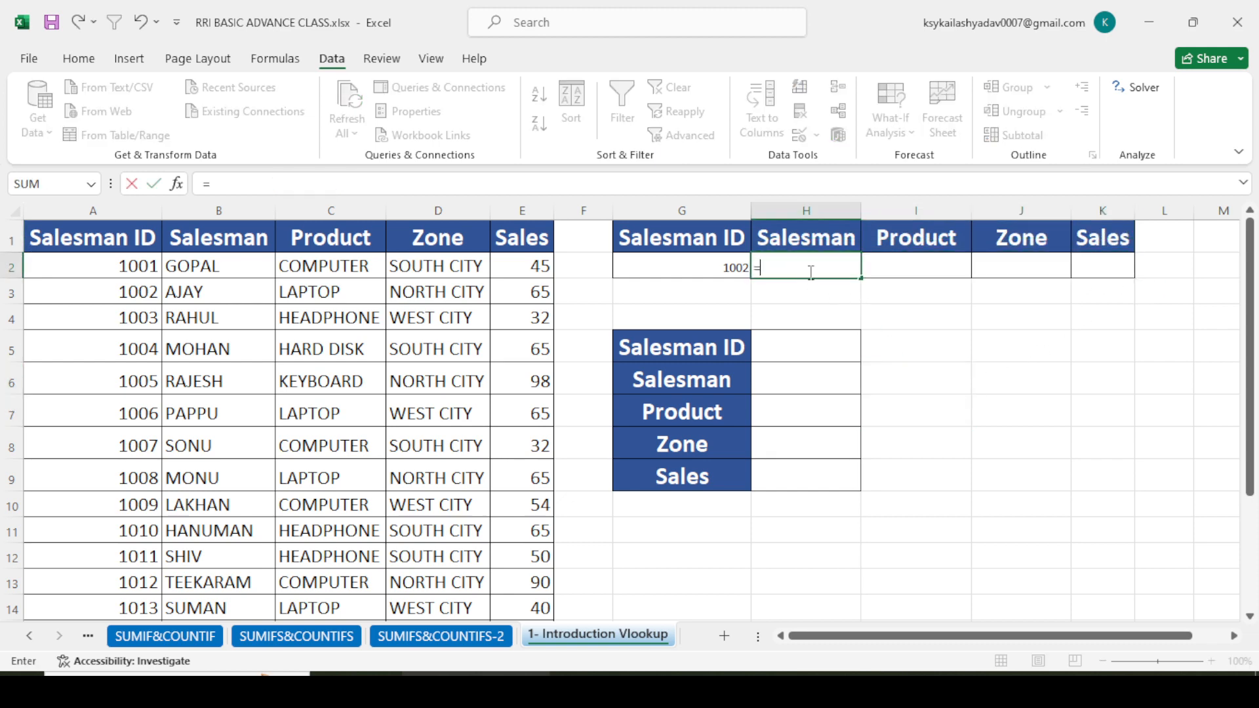
{"action": "type", "text": "VL"}
{"action": "key", "text": "Tab"}
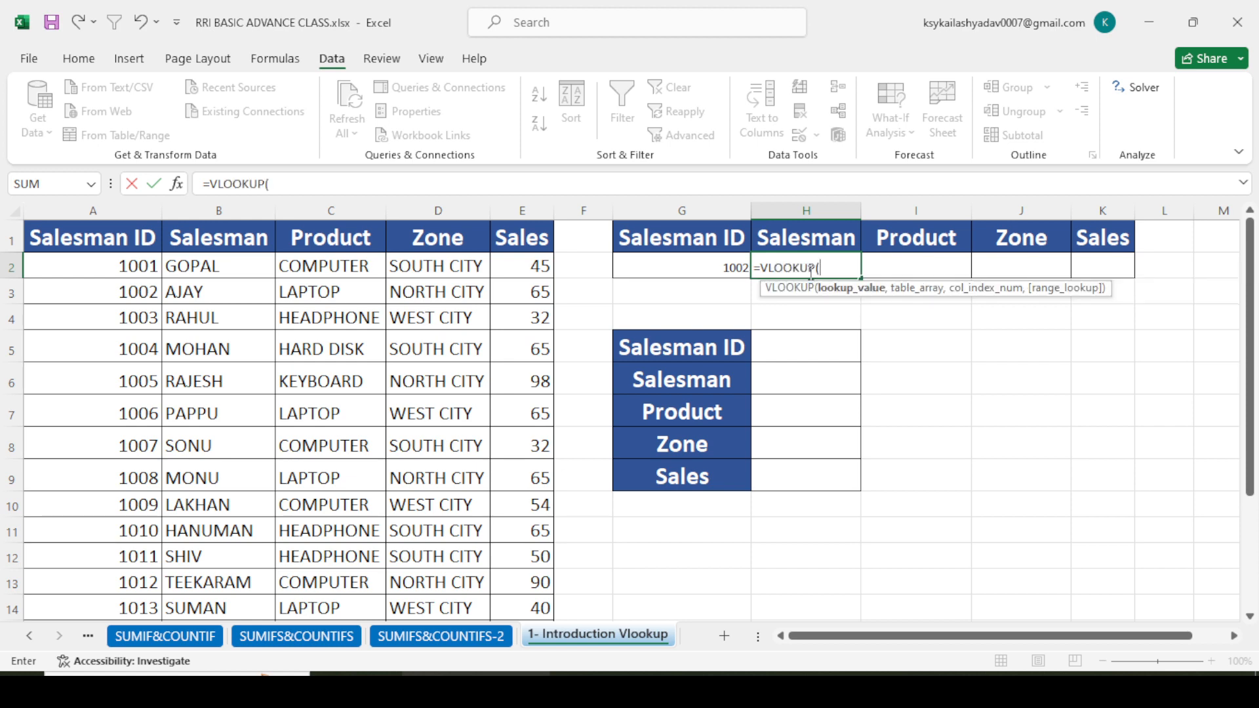
{"action": "left_click", "coordinate": [696, 266]}
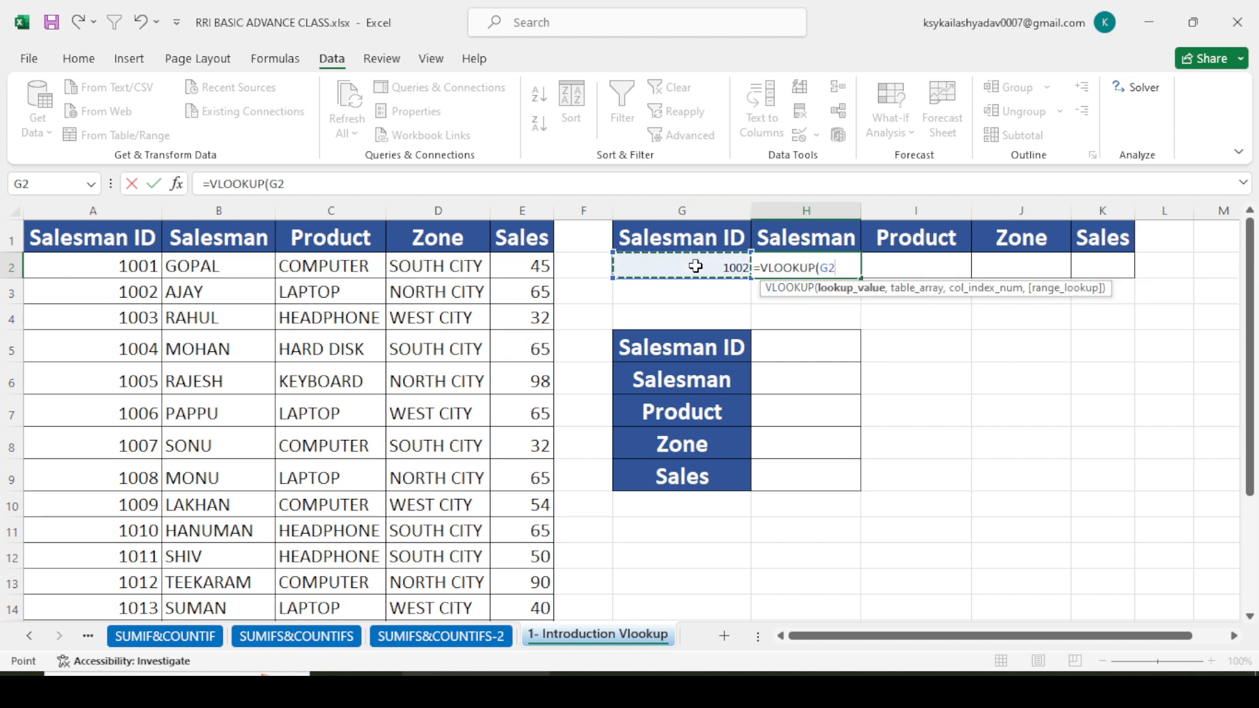
{"action": "key", "text": "F4"}
{"action": "type", "text": ","}
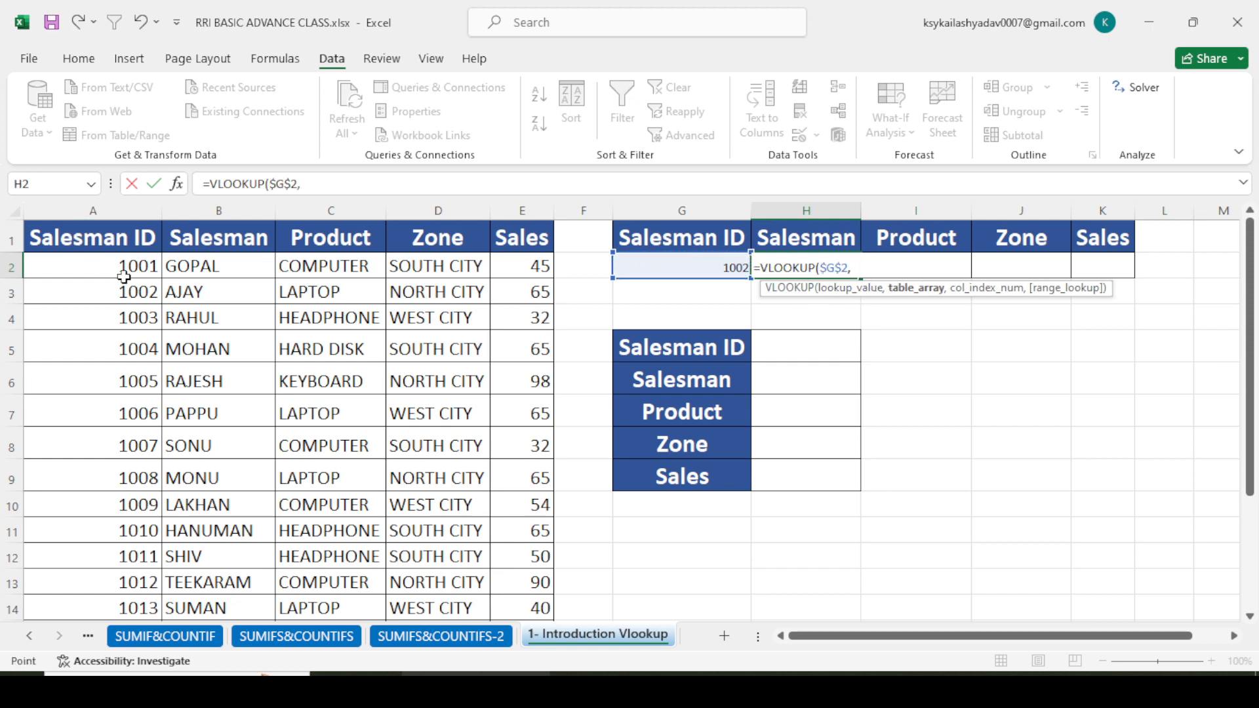
{"action": "left_click_drag", "start_coordinate": [92, 237], "coordinate": [522, 575]}
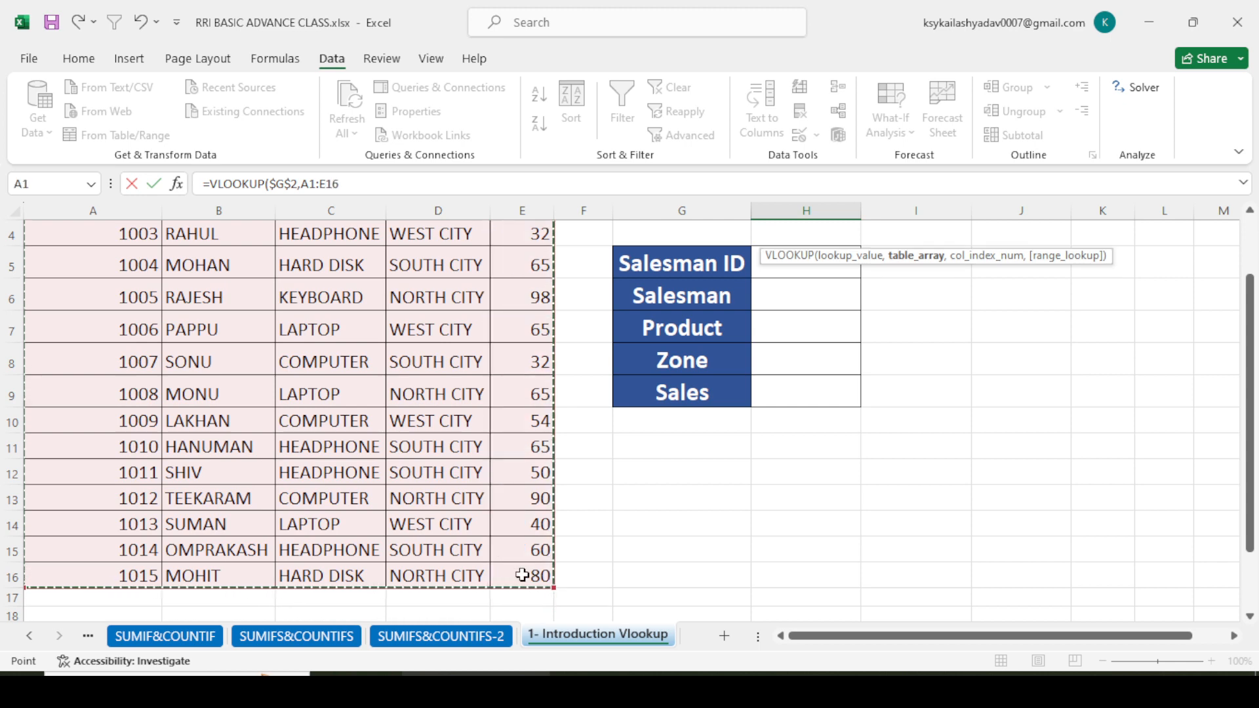
{"action": "key", "text": "F4"}
{"action": "type", "text": ","}
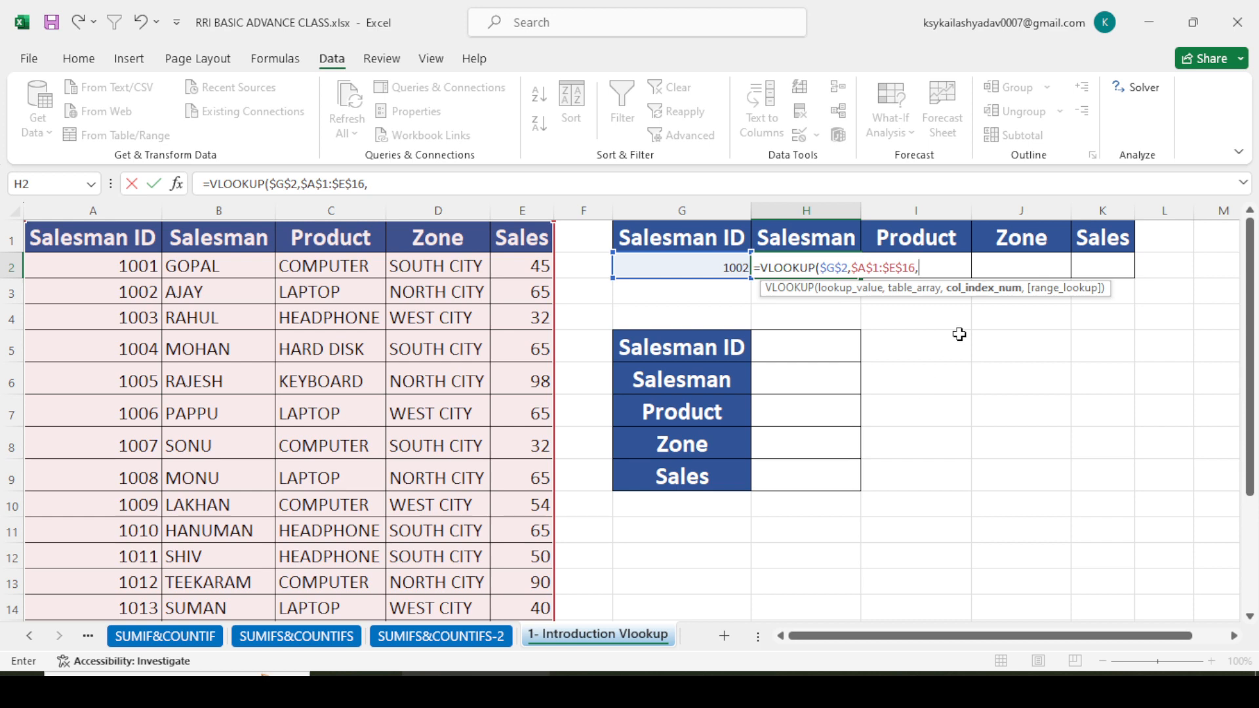
- Complete the H2 VLOOKUP with COLUMN()-6 as the column index and 0 for an exact match
{"action": "type", "text": "COLU"}
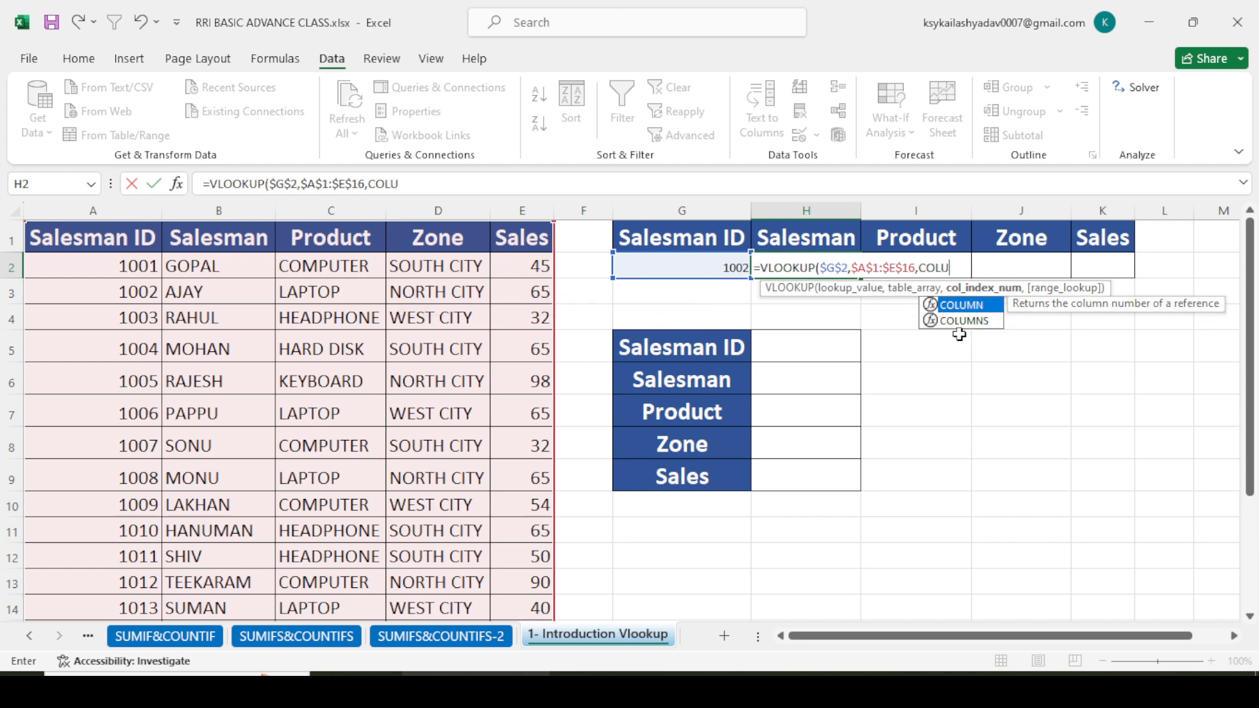
{"action": "key", "text": "Tab"}
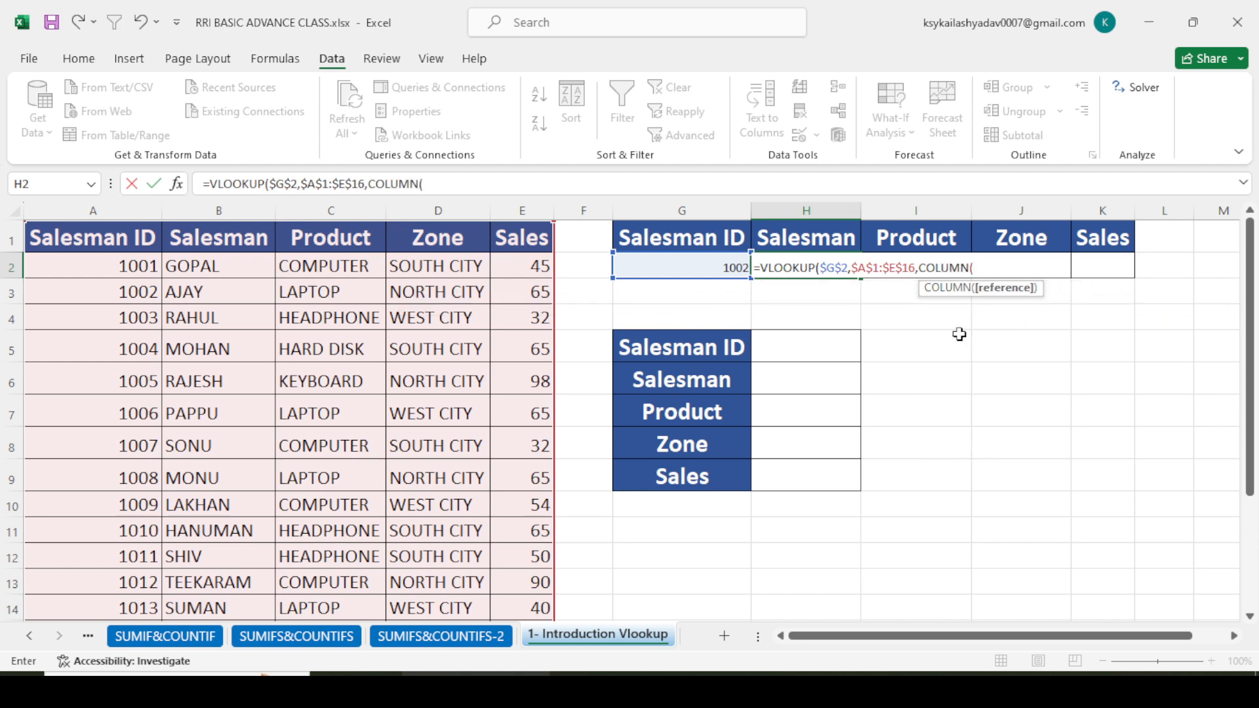
{"action": "type", "text": ")"}
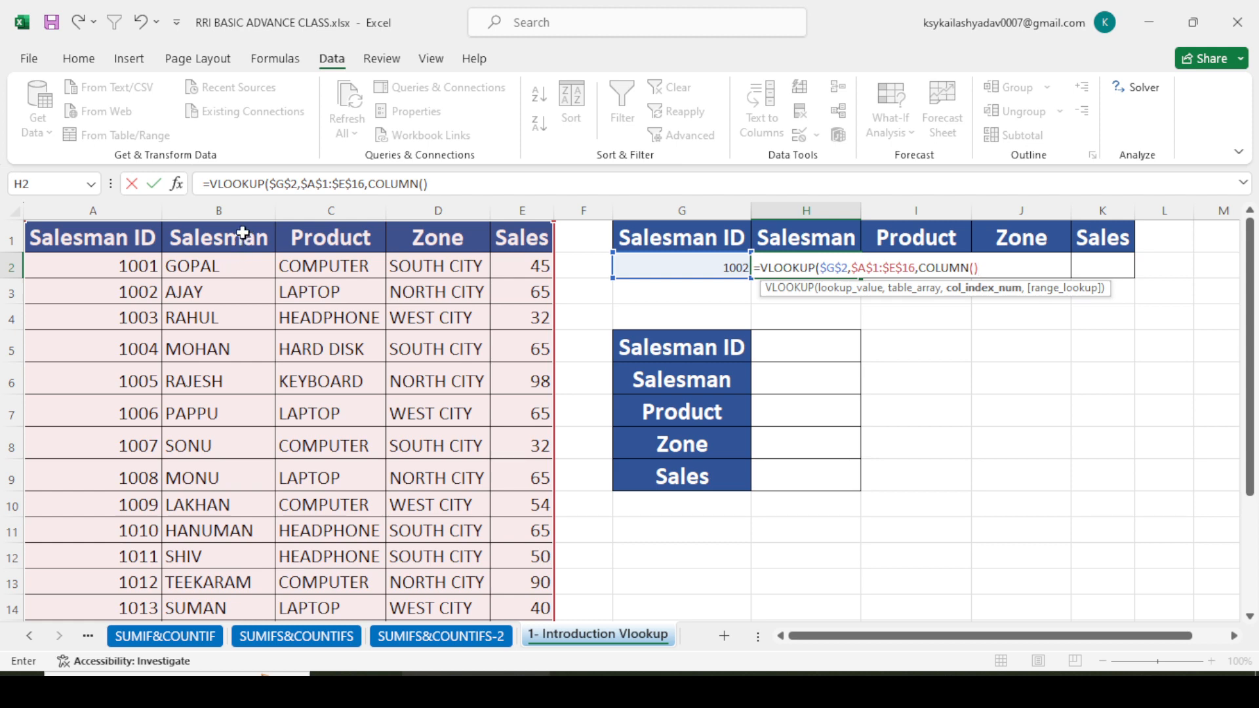
{"action": "left_click", "coordinate": [989, 263]}
{"action": "type", "text": "-6"}
{"action": "type", "text": ","}
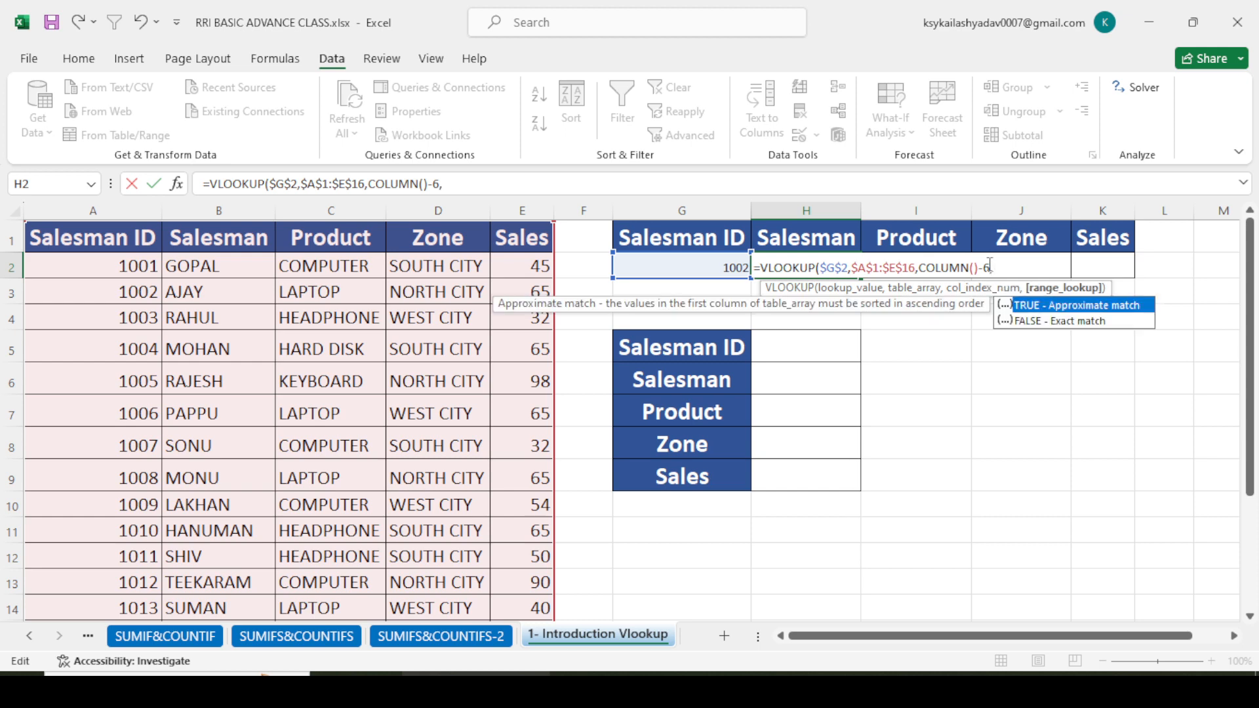
{"action": "type", "text": "0)"}
{"action": "key", "text": "Return"}
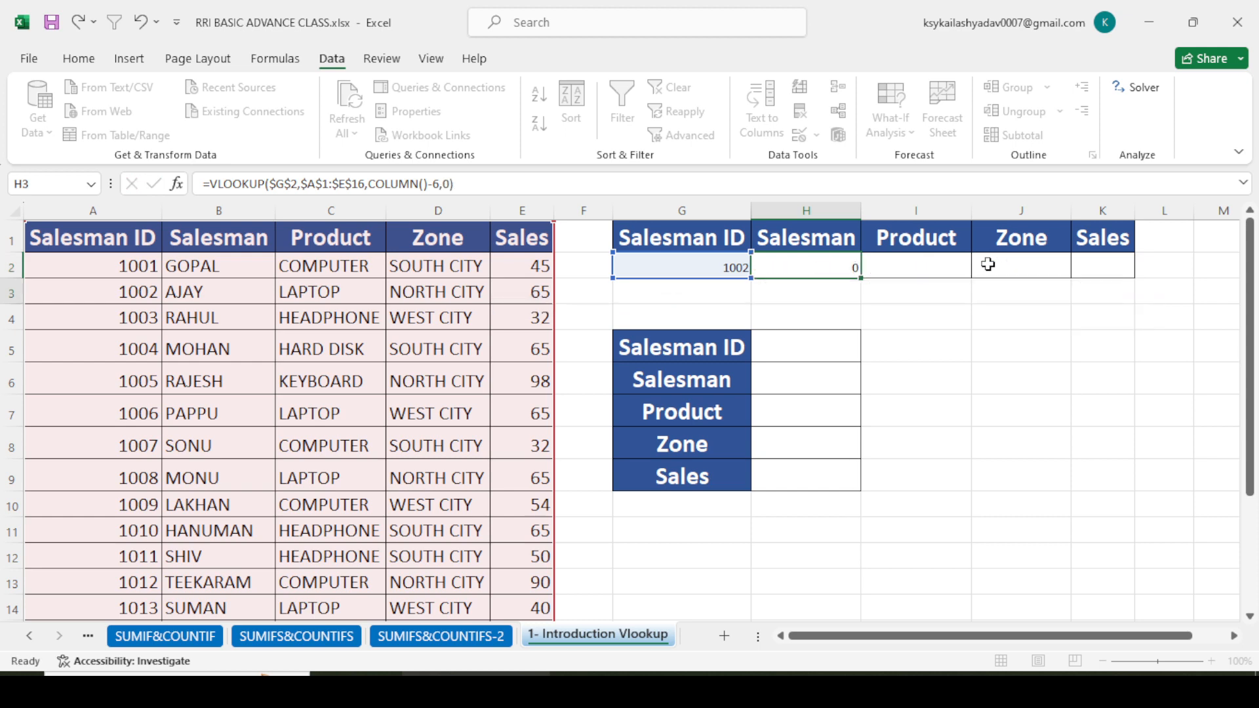
- Fill the VLOOKUP formula from H2 across the Product, Zone and Sales cells through K2
{"action": "left_click", "coordinate": [827, 268]}
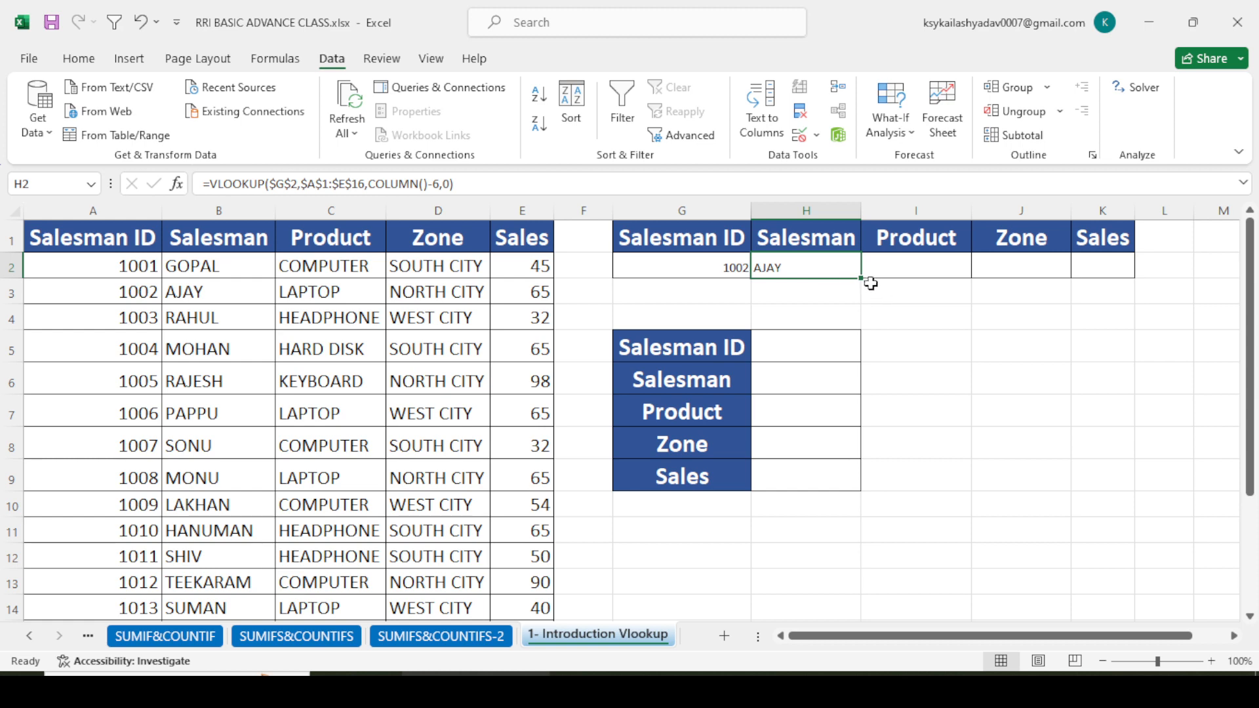
{"action": "left_click_drag", "start_coordinate": [861, 278], "coordinate": [1123, 278]}
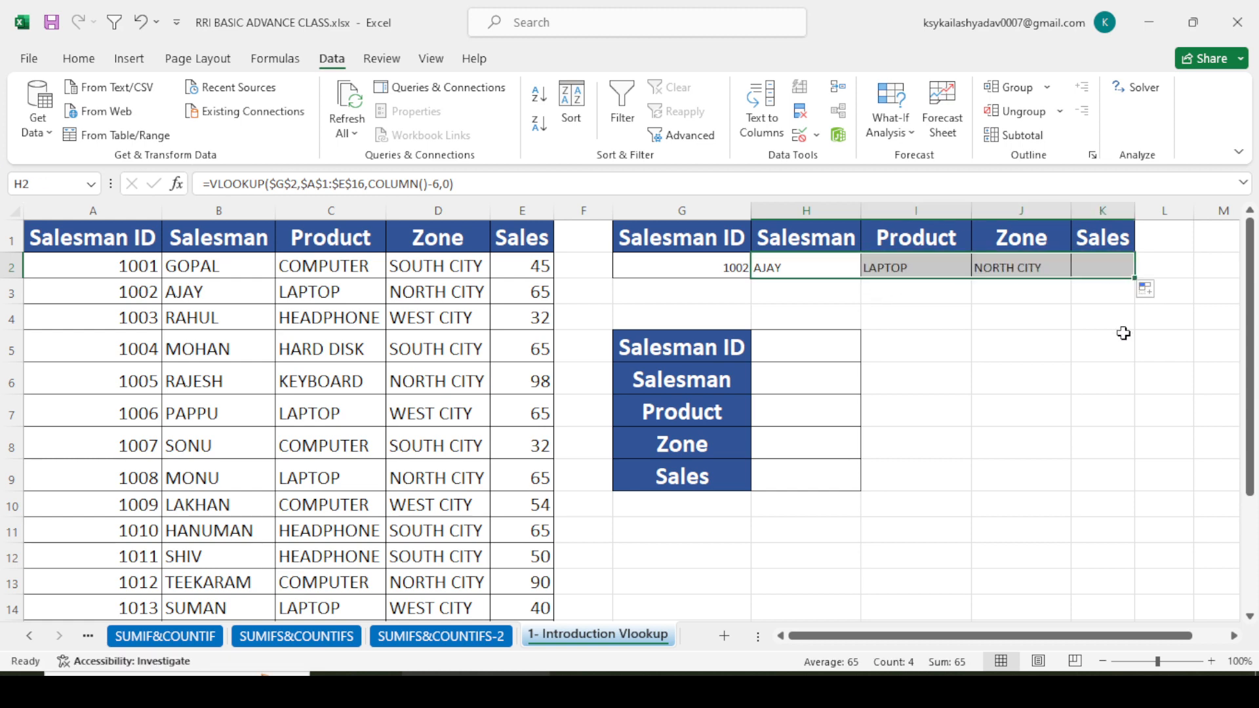
{"action": "left_click", "coordinate": [997, 399]}
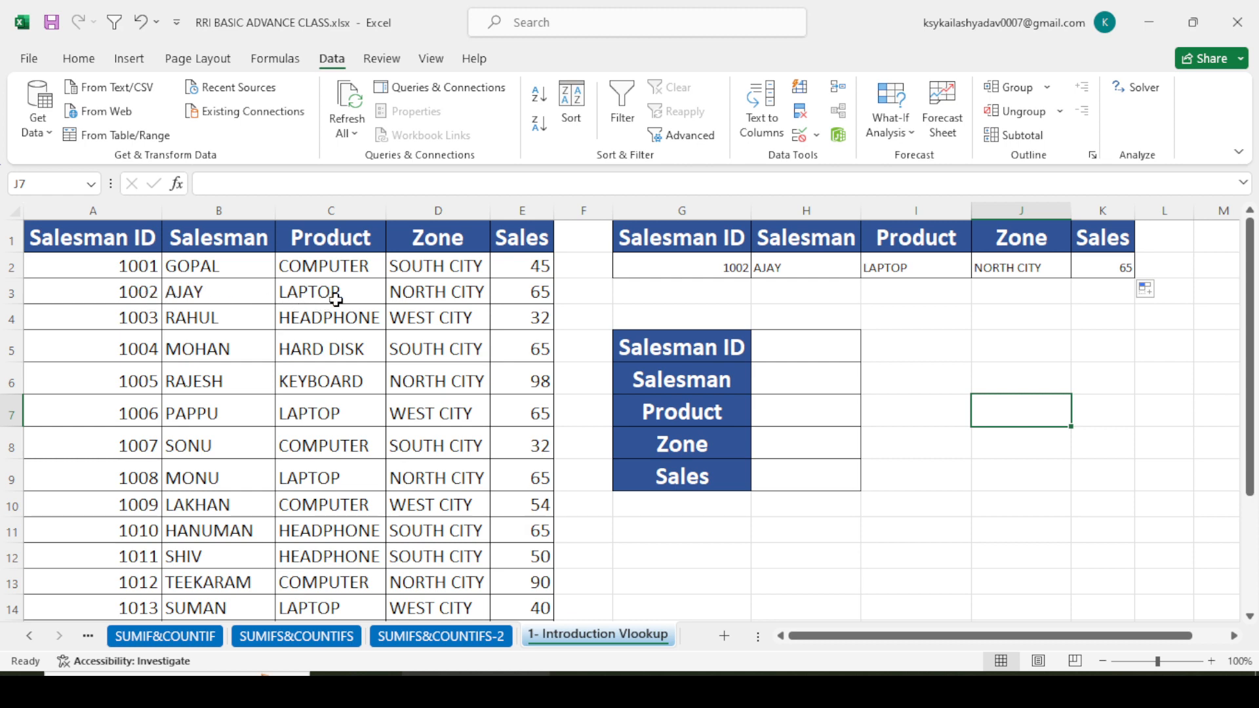
- Choose Salesman ID 1007 from the dropdown list in G2
{"action": "left_click", "coordinate": [735, 268]}
{"action": "left_click", "coordinate": [758, 270]}
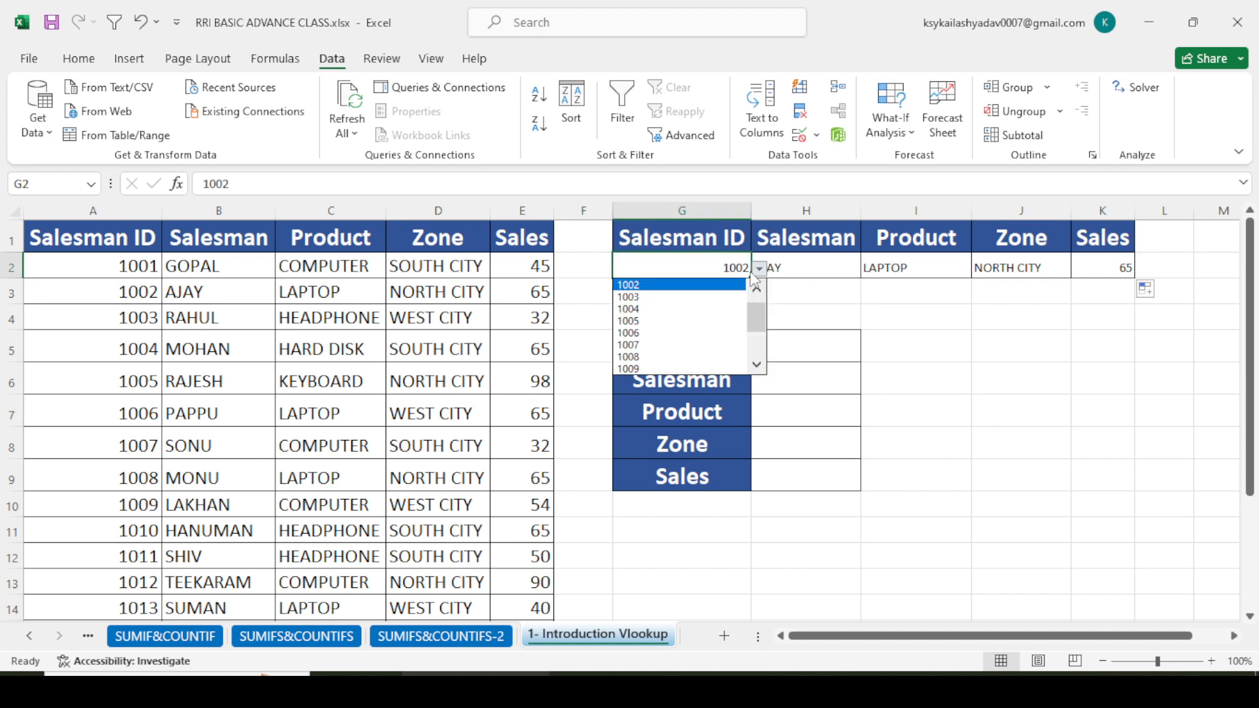
{"action": "left_click", "coordinate": [666, 345]}
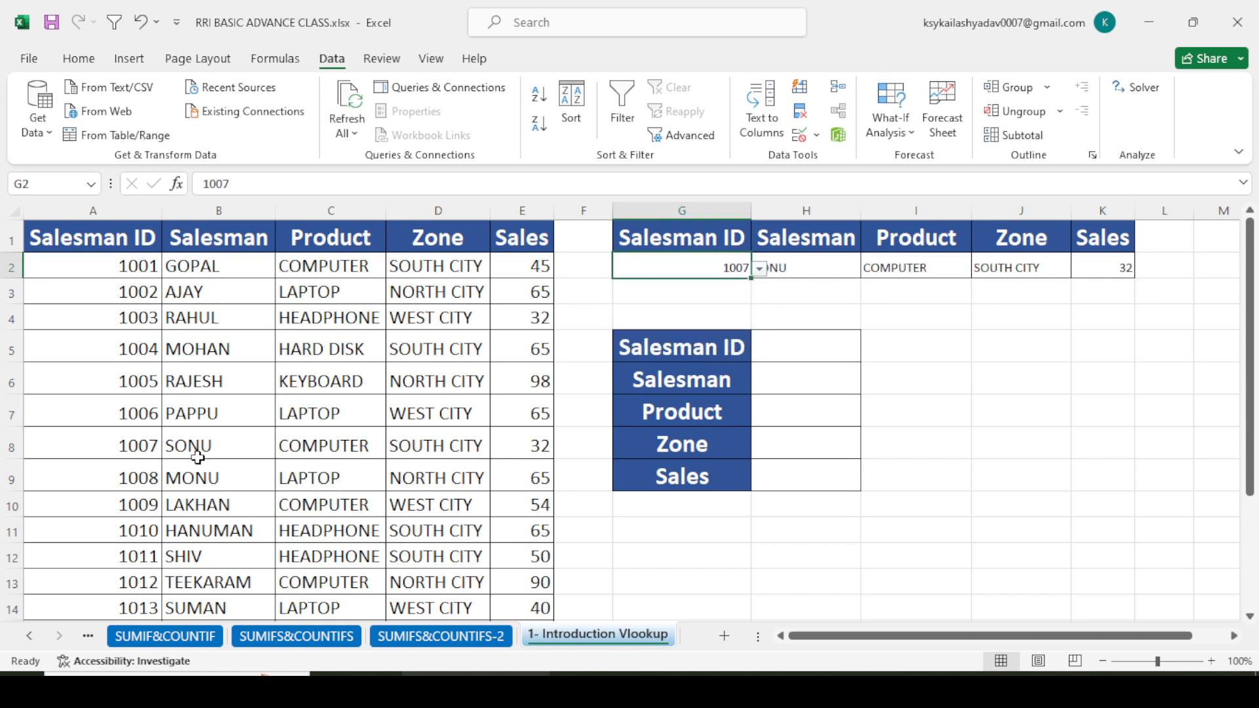
{"action": "left_click", "coordinate": [851, 349]}
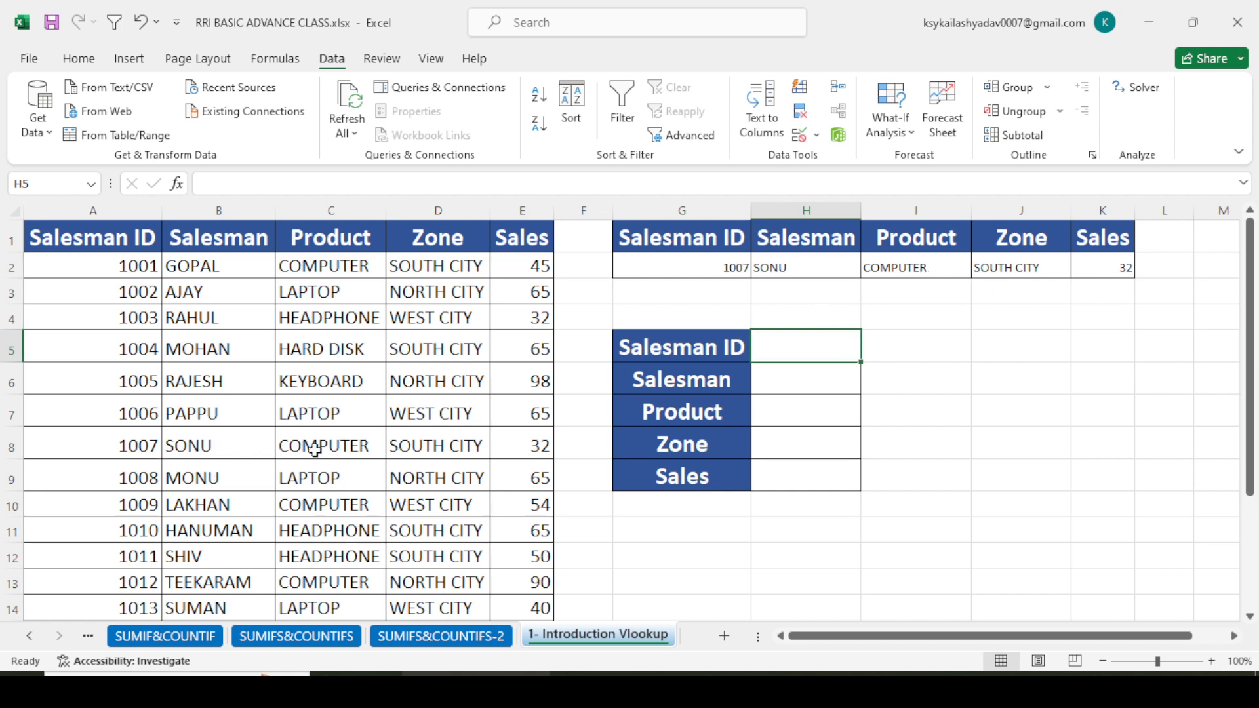
{"action": "left_click", "coordinate": [942, 346]}
{"action": "scroll", "coordinate": [938, 358], "scroll_direction": "down", "scroll_amount": 4}
{"action": "scroll", "coordinate": [936, 369], "scroll_direction": "up", "scroll_amount": 4}
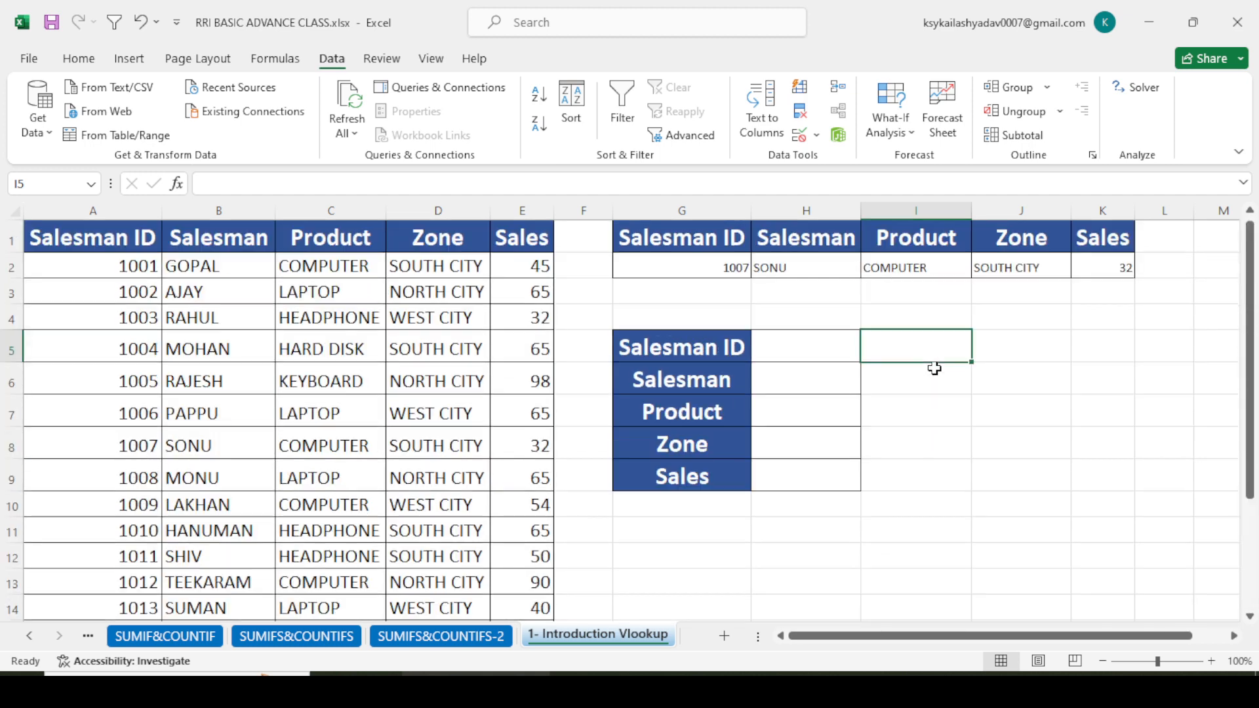
{"action": "left_click", "coordinate": [998, 385]}
{"action": "left_click", "coordinate": [1018, 399]}
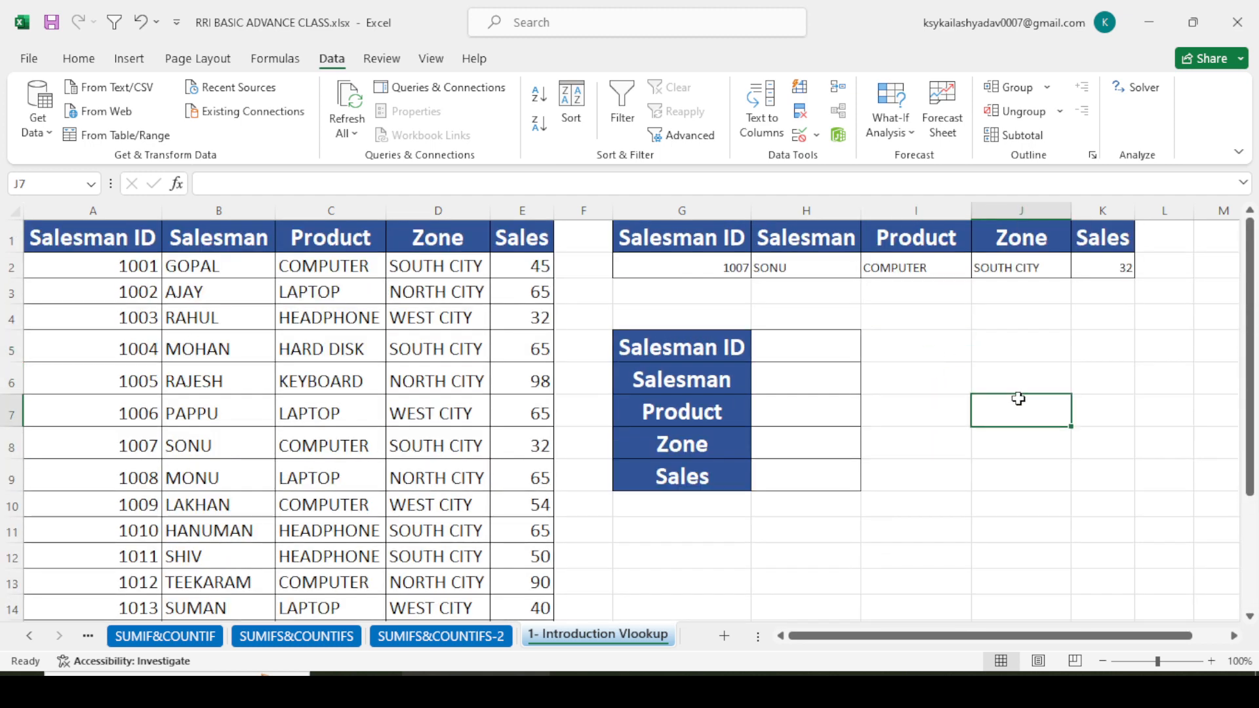